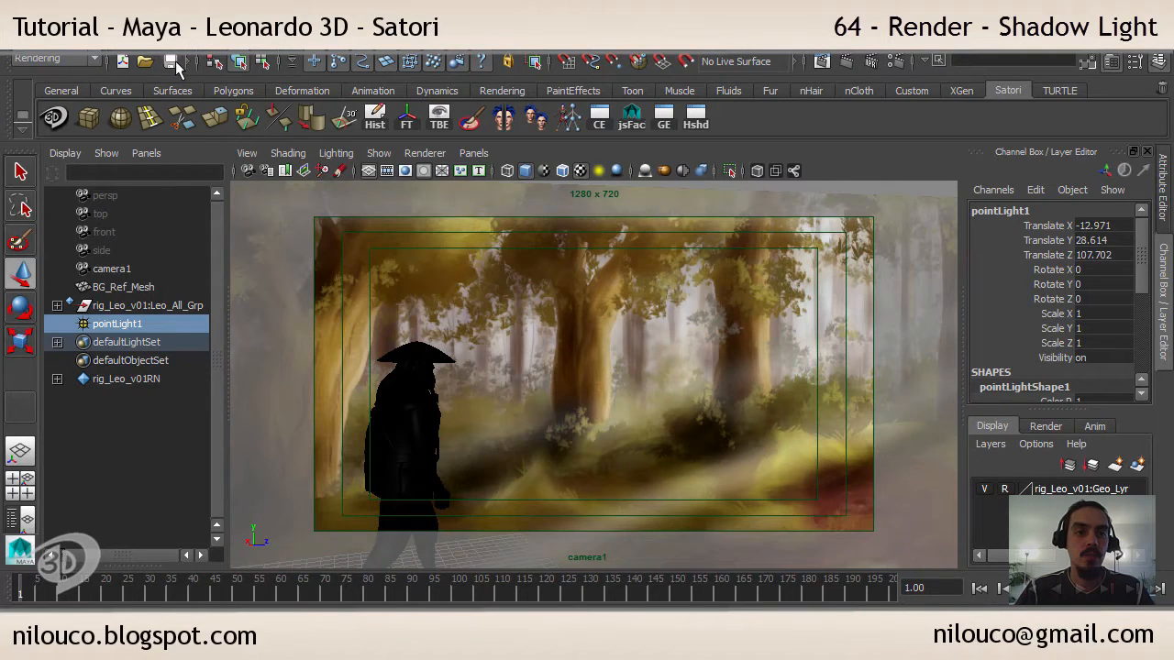
Save the current scene, accepting the student version notice
click(172, 62)
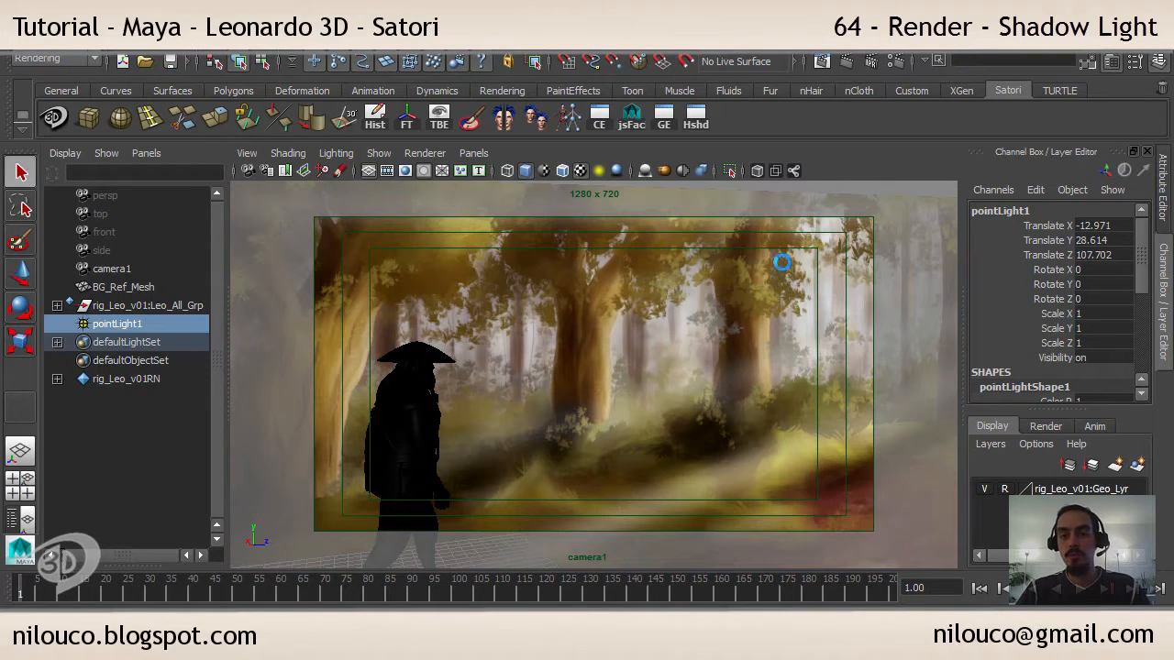
click(602, 354)
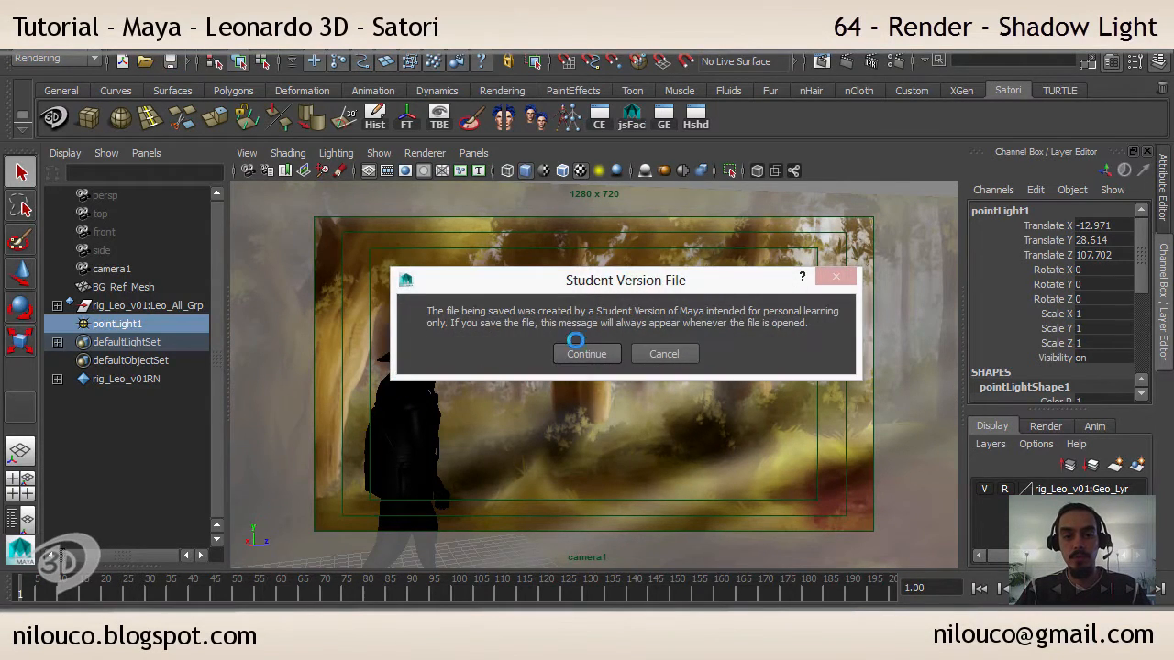
click(590, 354)
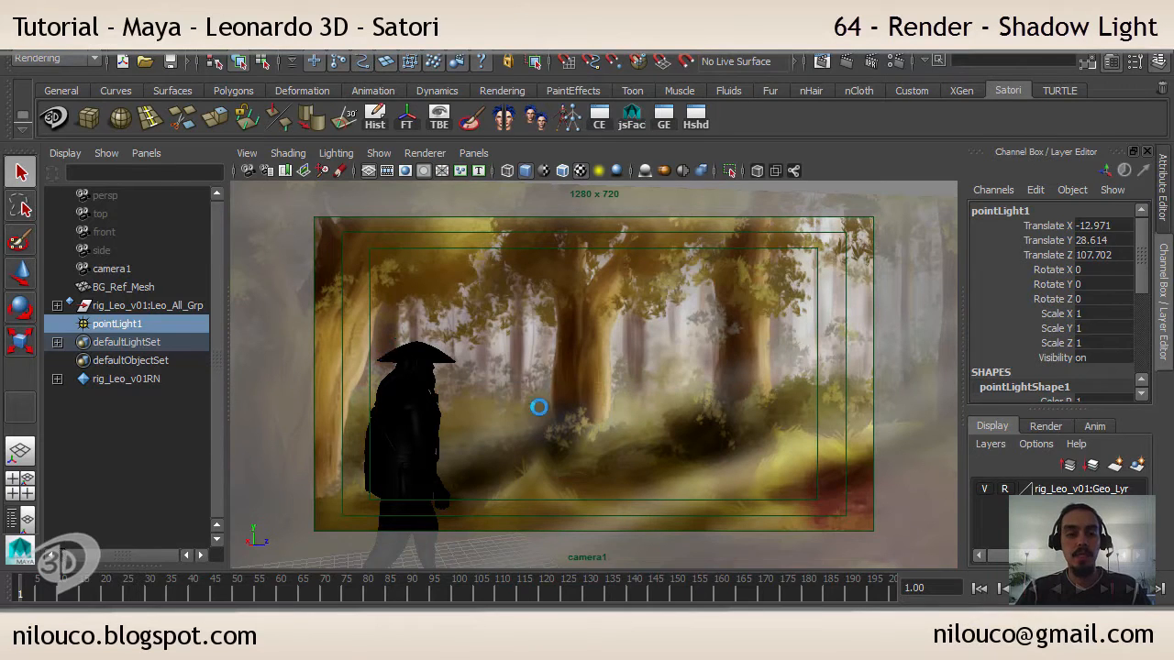
key(w)
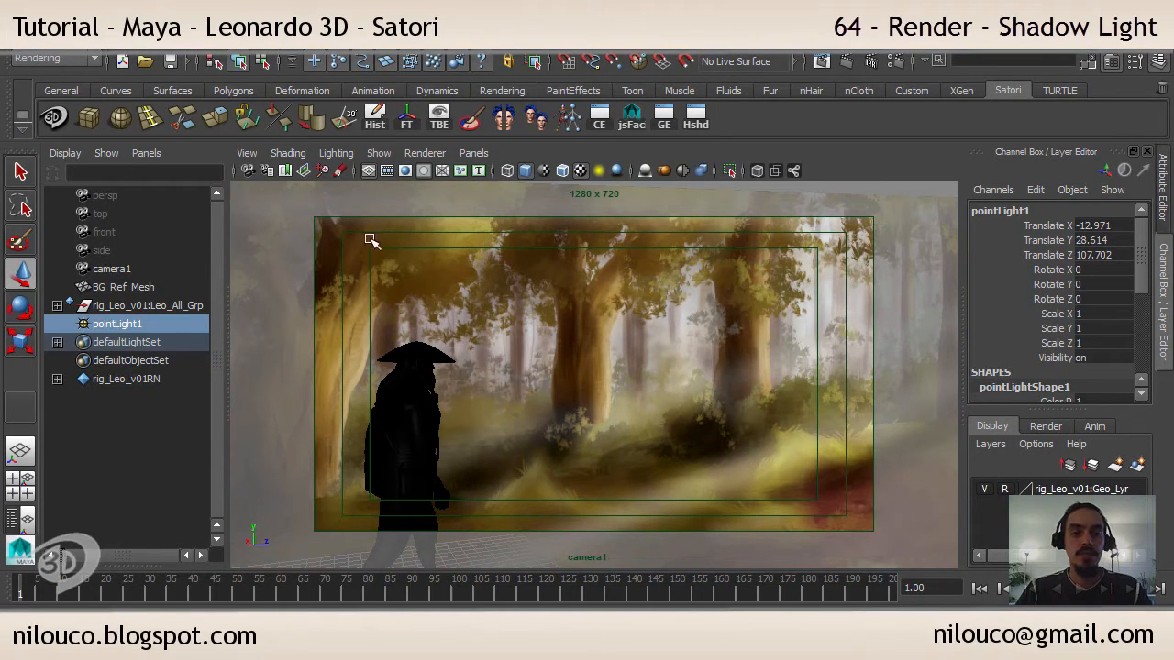
Save the scene as a new version named render_Leo_TesteBG_walkCycle_A_02.ma, accepting the student version notice
click(16, 41)
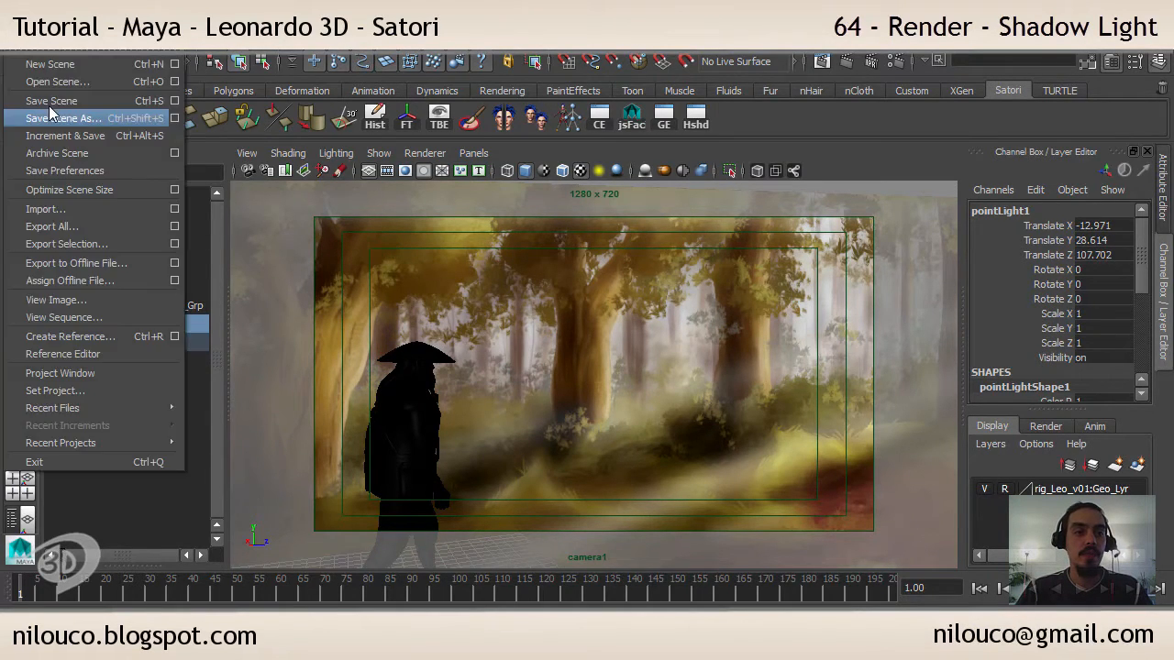
click(55, 117)
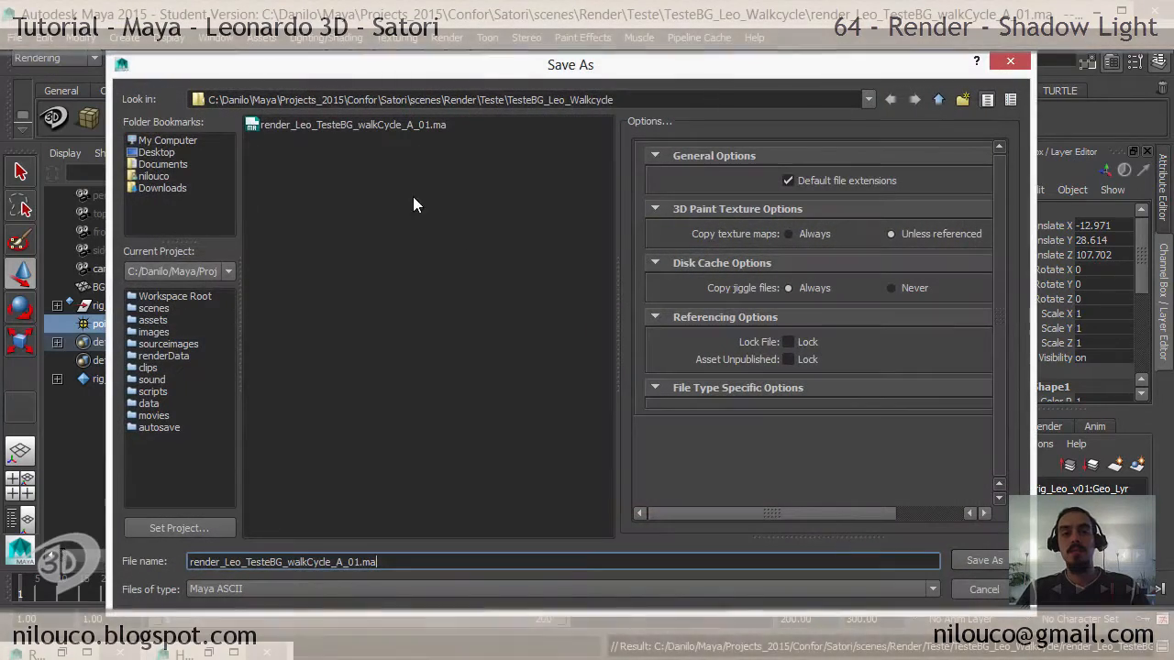
click(413, 155)
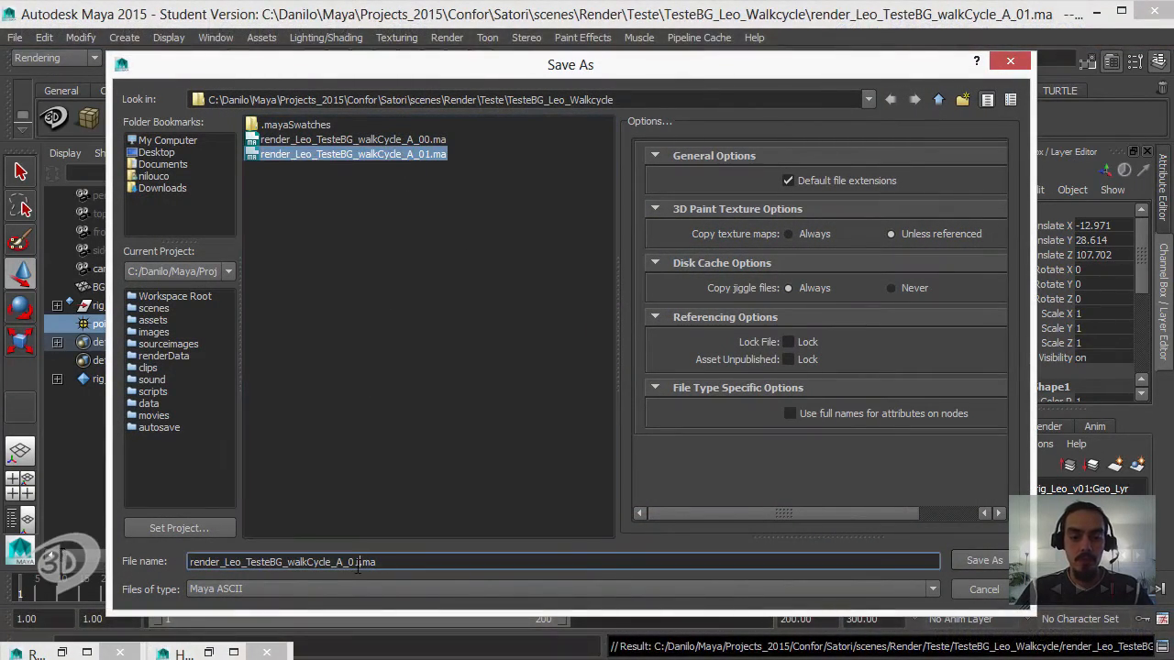
key(Return)
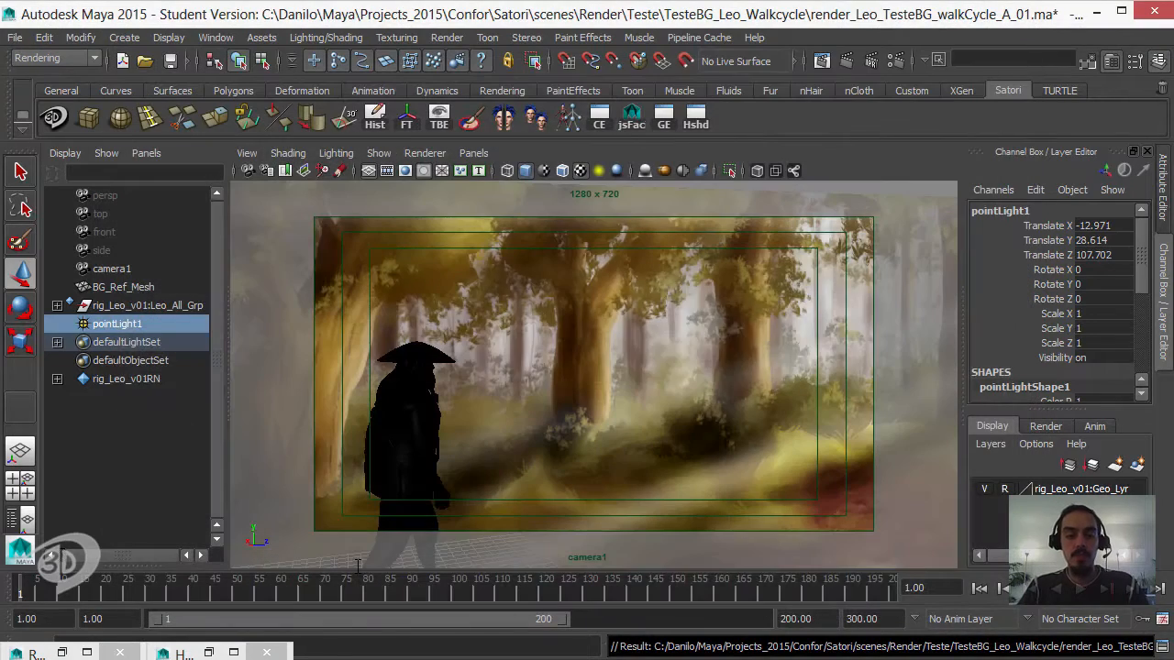
click(581, 358)
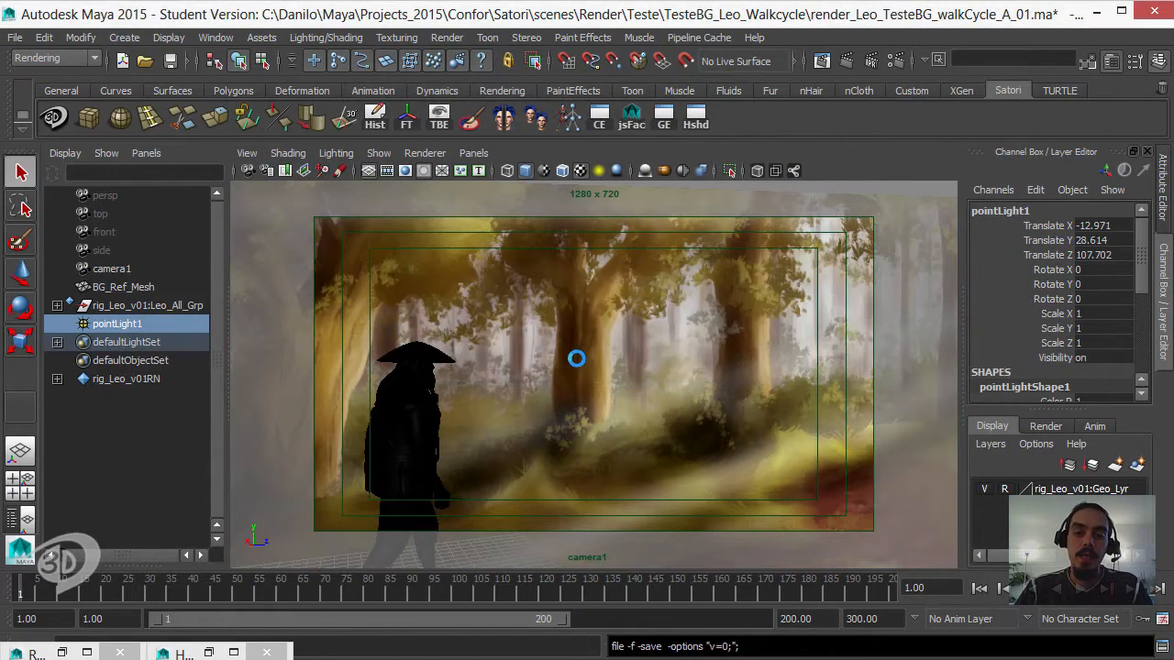
click(571, 358)
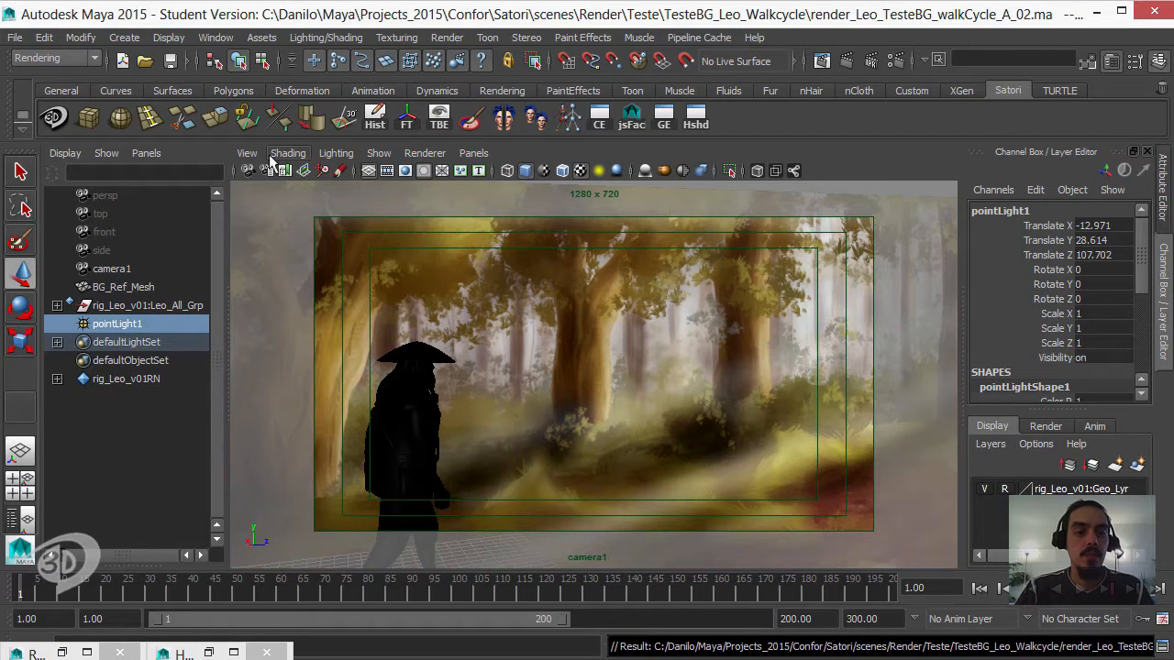
Look through the persp camera and create a polygon plane at the origin
click(99, 197)
middle_drag(95, 198, 532, 315)
alt+drag(532, 316, 551, 348)
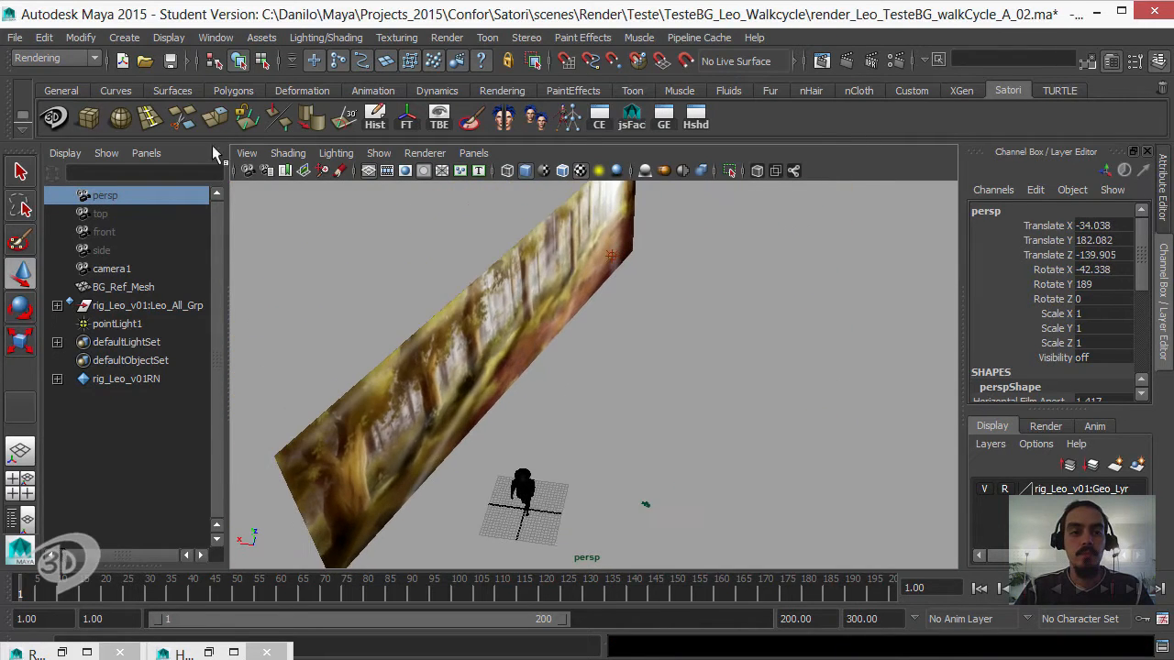
click(124, 37)
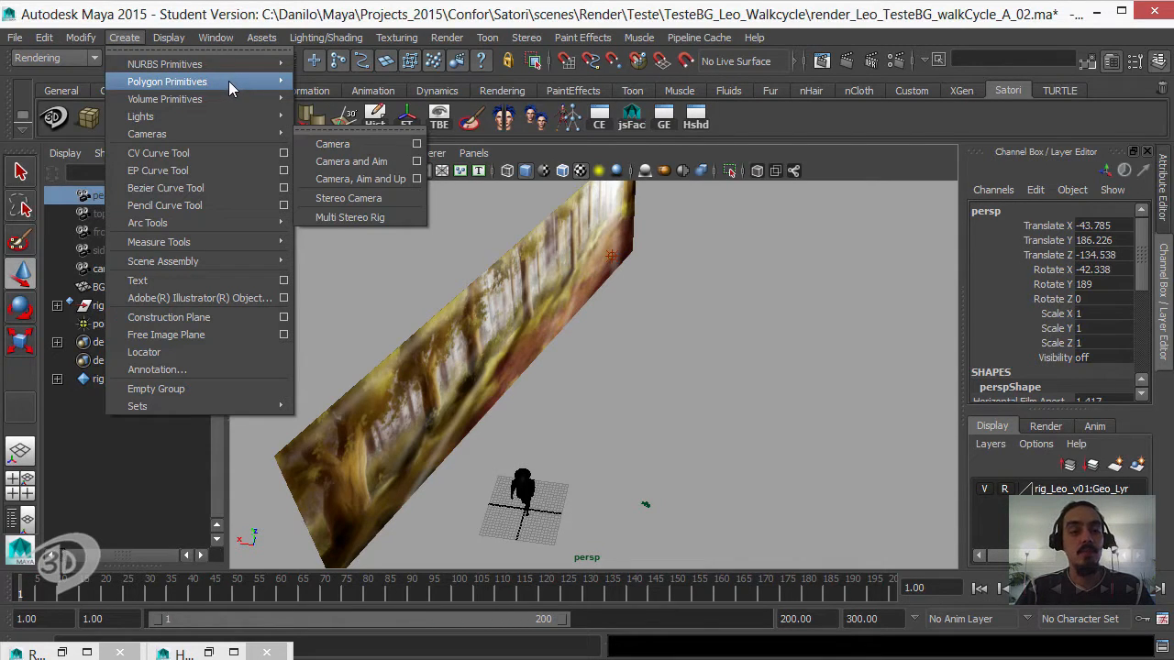
mouse_move(240, 81)
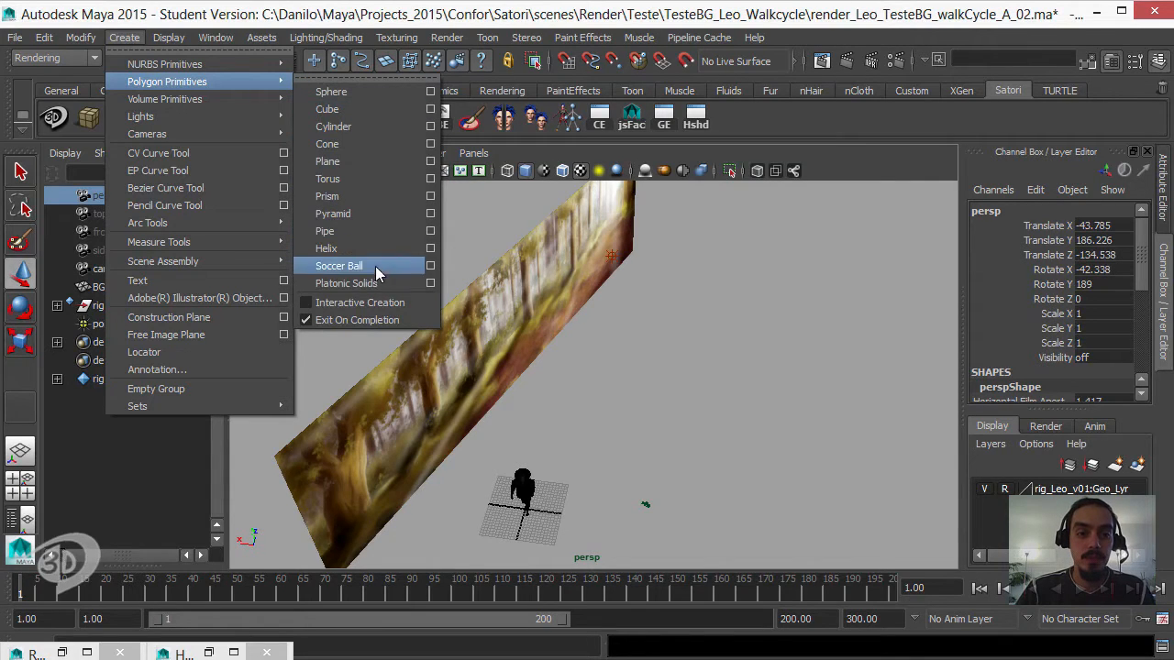
click(376, 160)
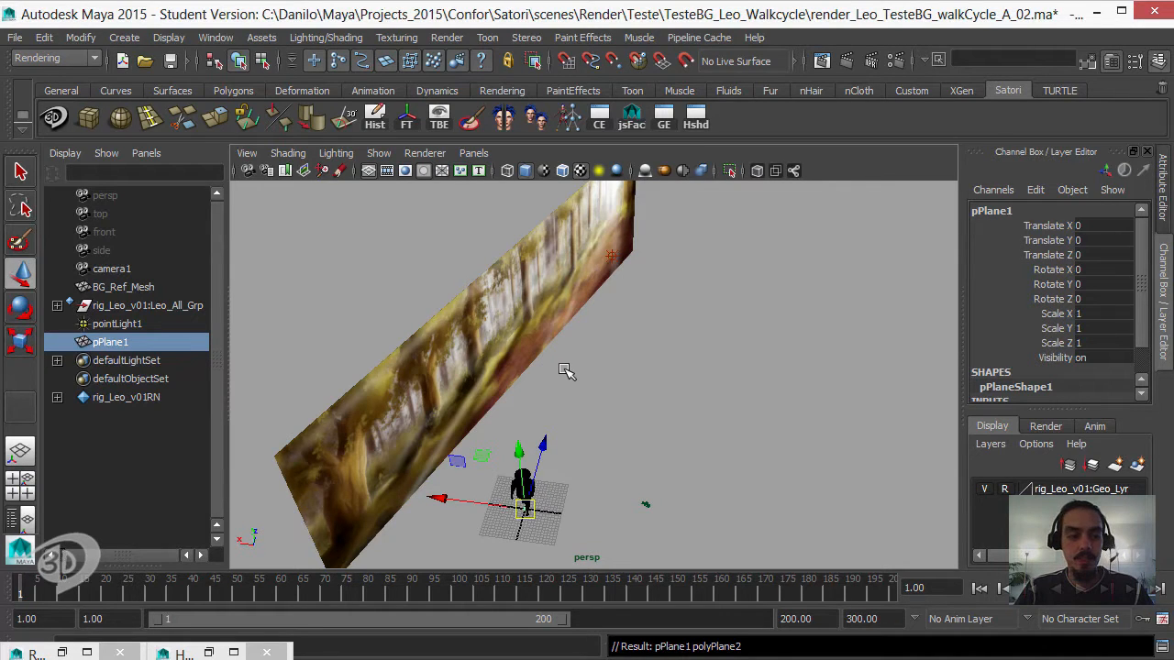
Scale the new plane uniformly to about 40, undoing the oversized scaling
alt+middle_drag(566, 370, 564, 371)
drag(508, 467, 587, 440)
alt+drag(636, 388, 777, 244)
scroll(471, 393, down, 1)
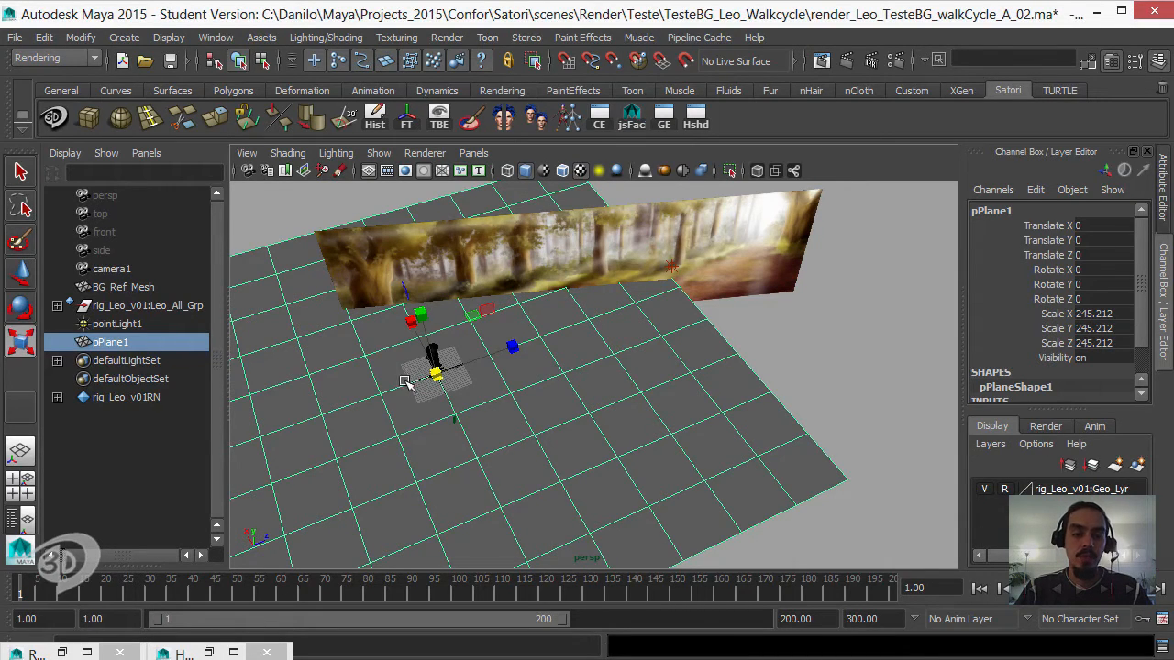
key(ctrl+z)
Enlarge the plane uniformly to about 44.1 and move it to about -11.2 along Z beneath the character
alt+middle_drag(506, 350, 598, 354)
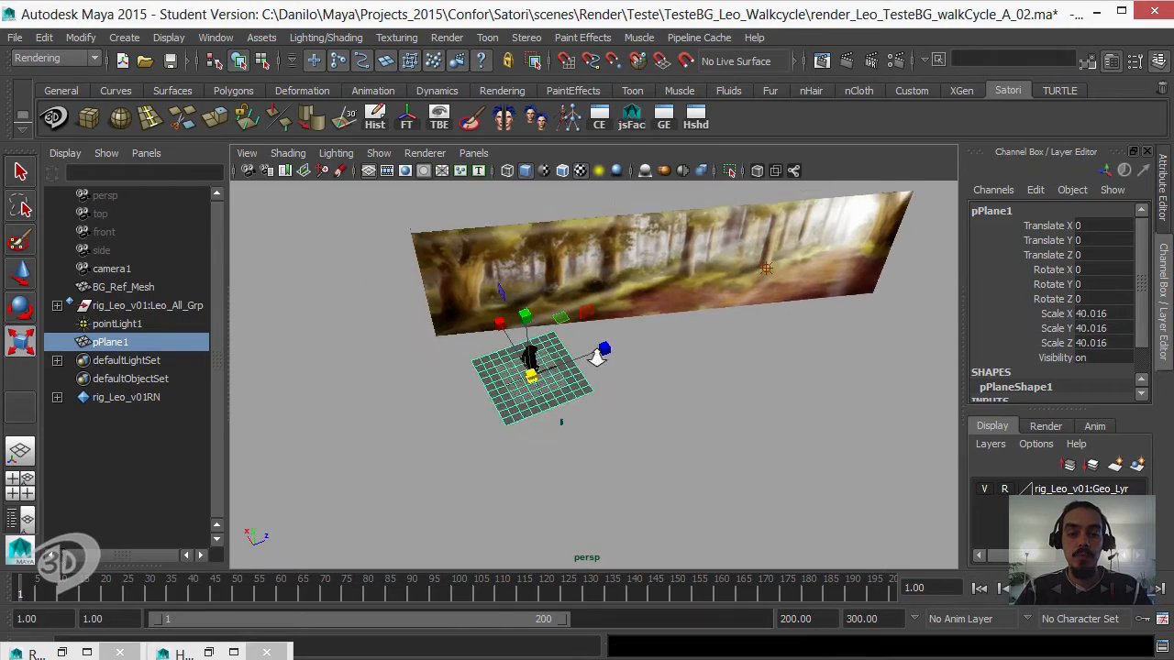
alt+right_drag(598, 354, 776, 354)
alt+right_drag(667, 342, 737, 349)
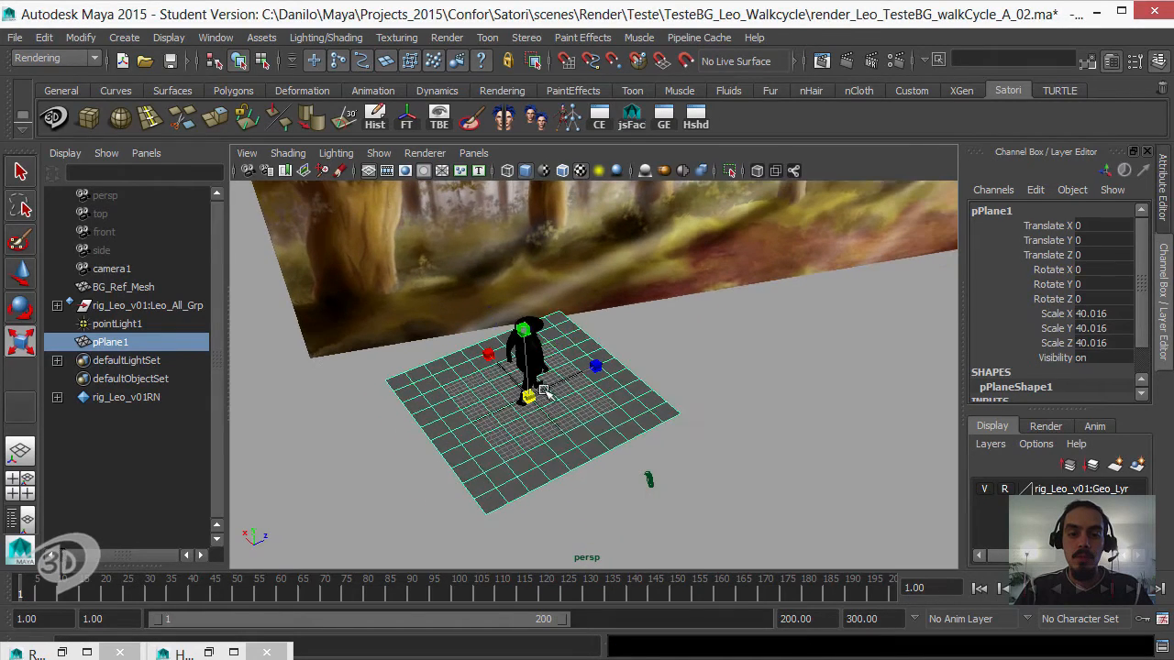
mouse_move(532, 394)
mouse_down()
mouse_move(553, 388)
mouse_move(480, 393)
mouse_move(527, 390)
mouse_move(514, 394)
mouse_up()
key(w)
alt+drag(514, 394, 492, 342)
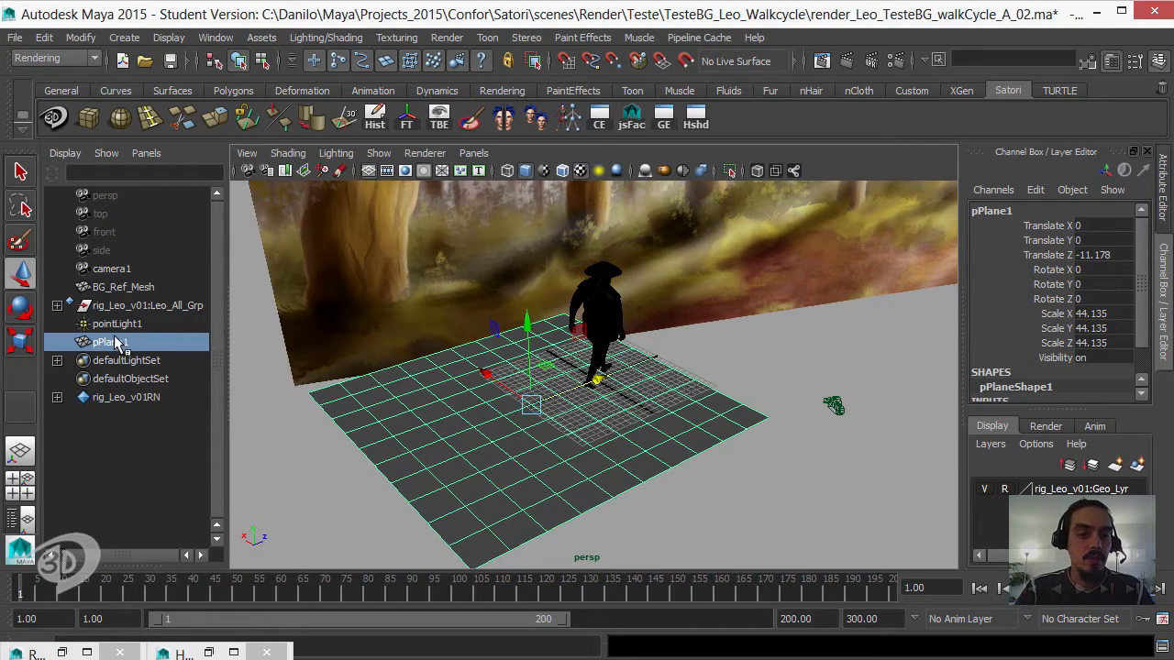
Select the rig's Global_Ctrl followed by pPlane1, and switch to the Animation menu set
click(57, 305)
click(76, 343)
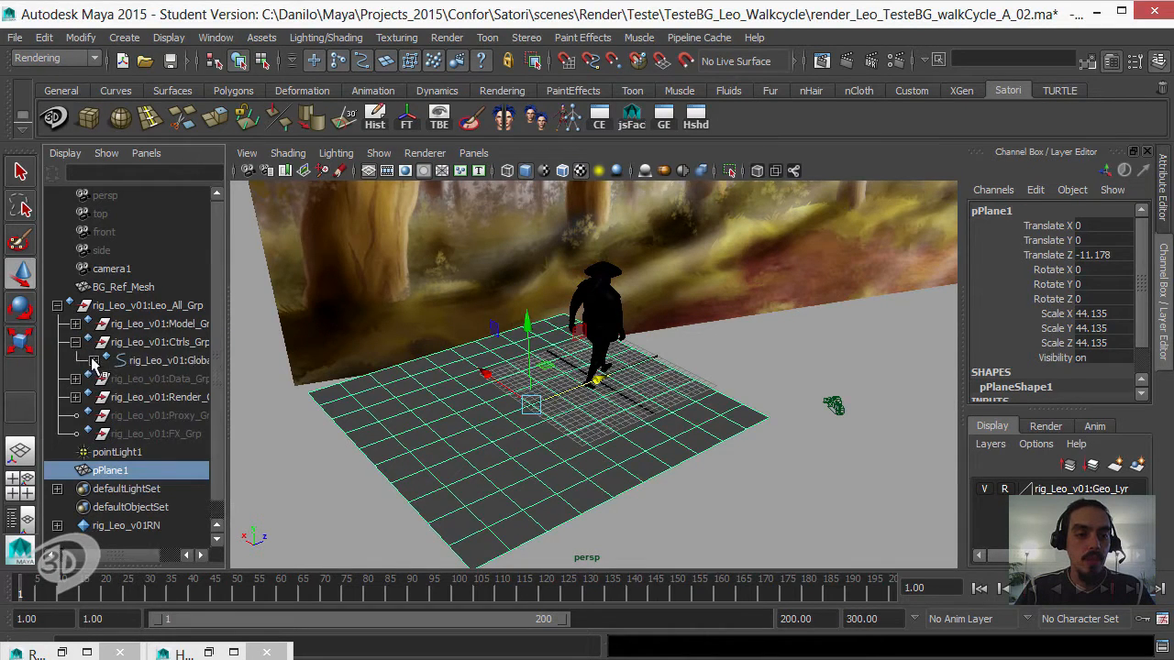
click(174, 360)
drag(226, 362, 282, 361)
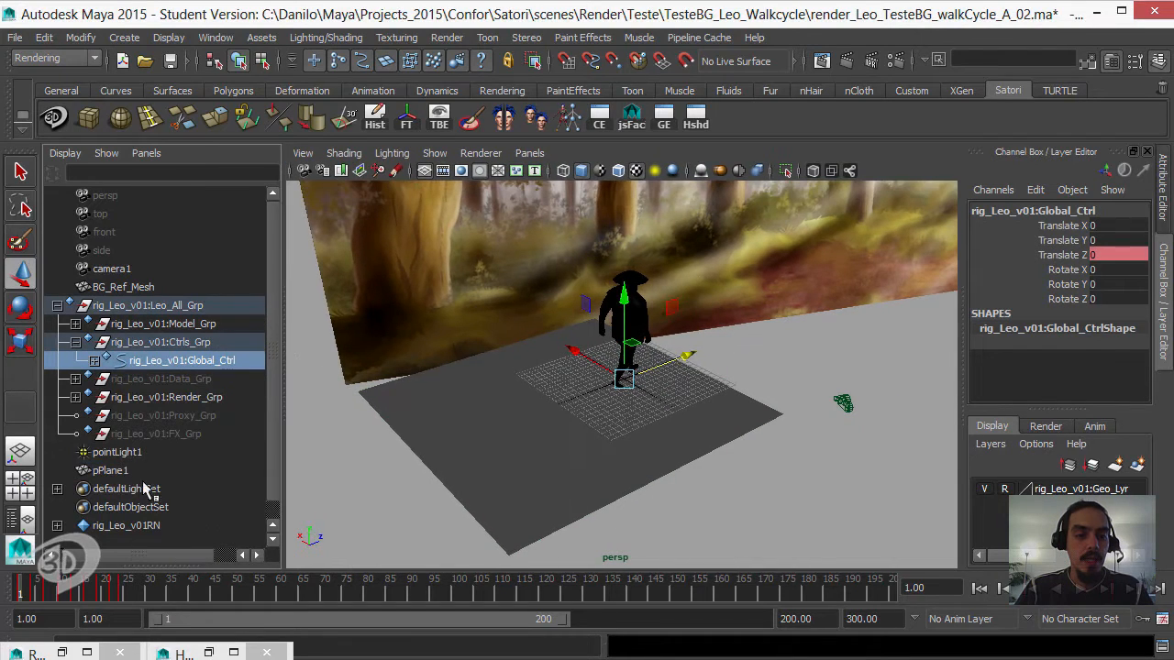
click(117, 472)
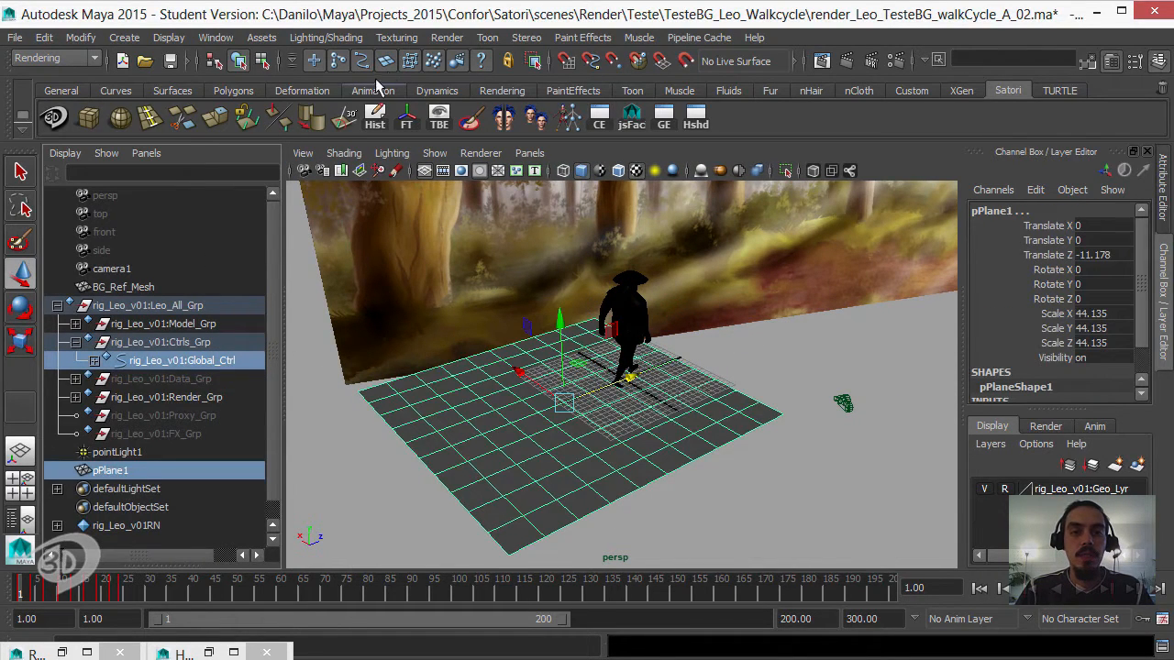
click(78, 59)
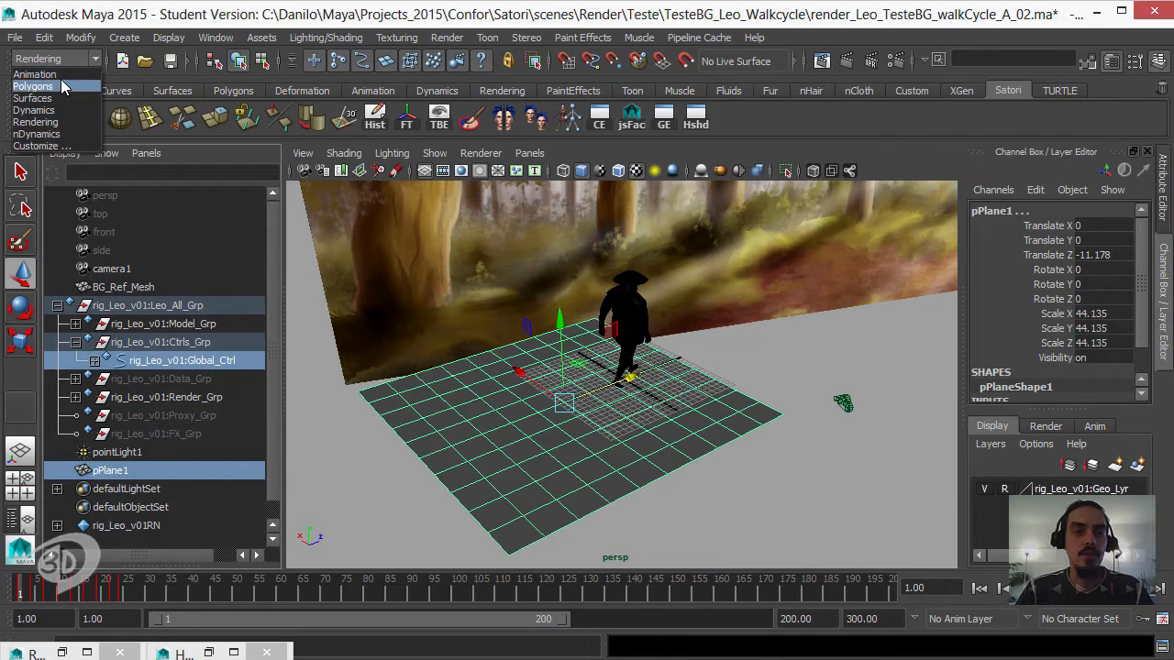
click(61, 73)
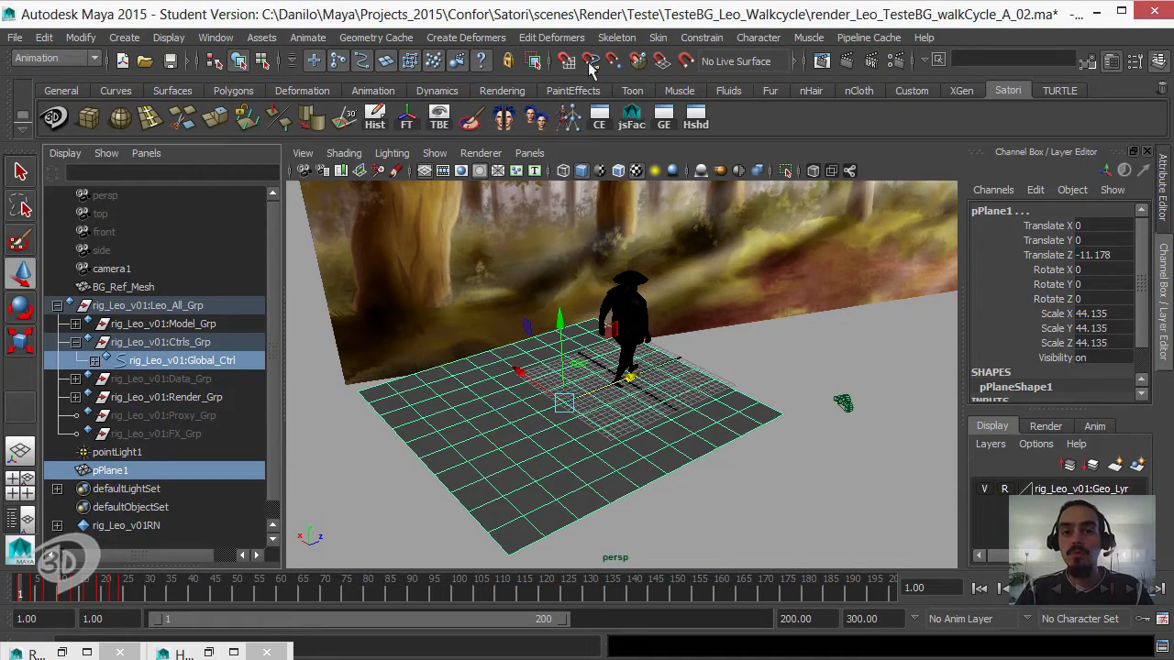
Try to point-constrain the plane to Global_Ctrl with the default options, and undo the constraint
click(701, 39)
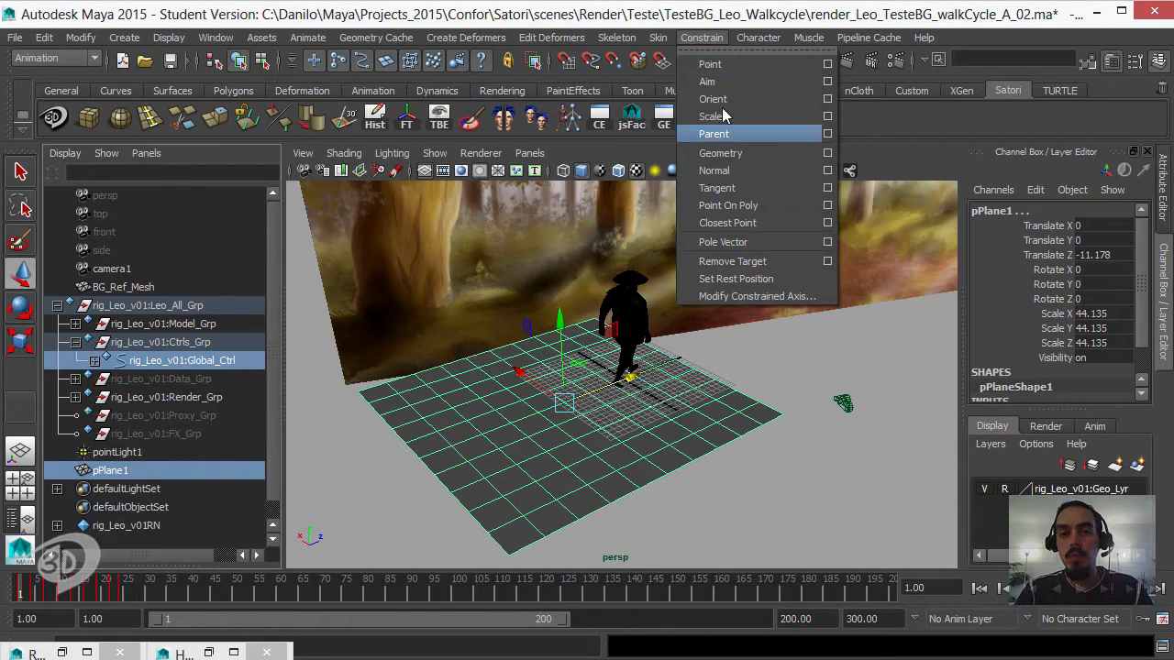
click(720, 63)
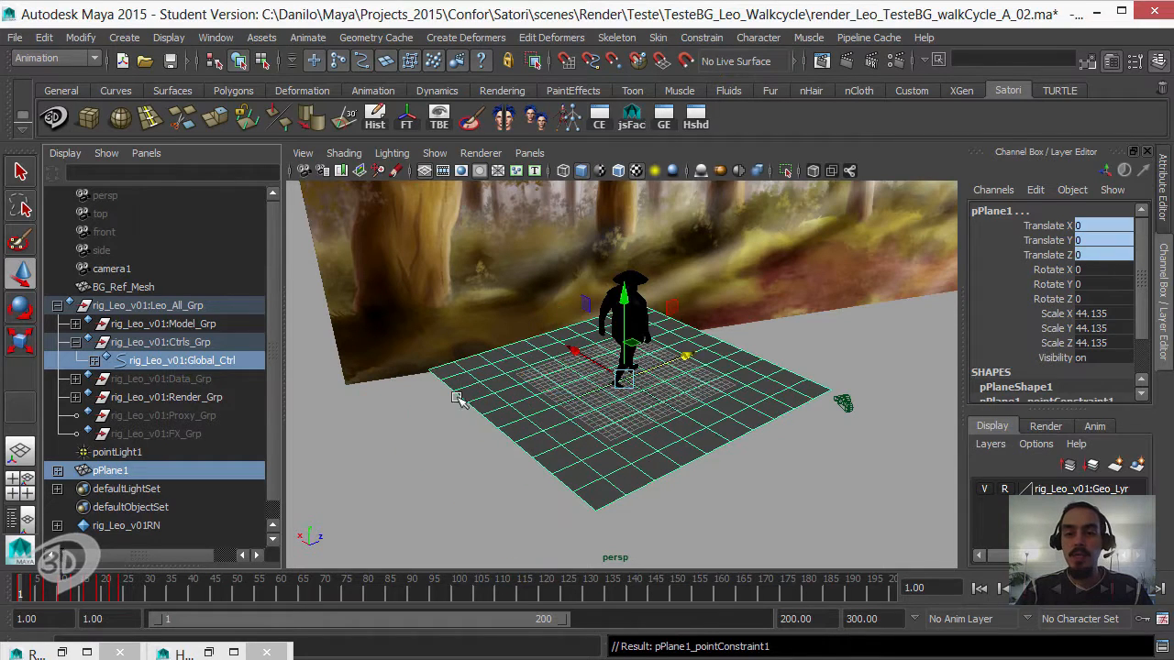
key(w)
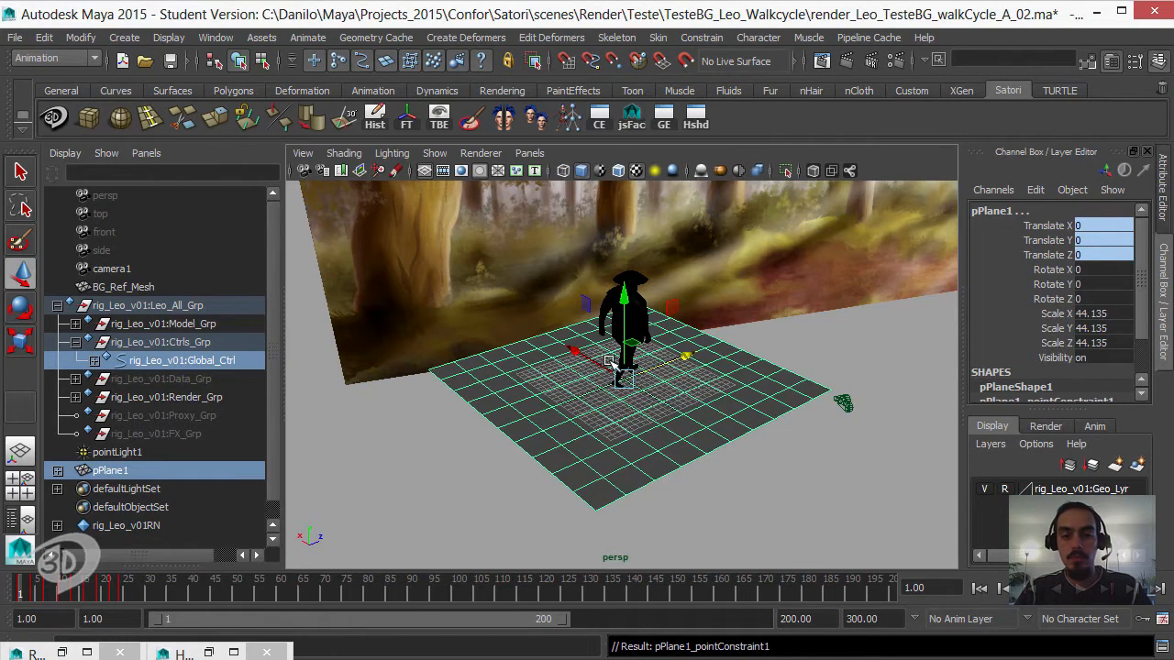
key(ctrl+z)
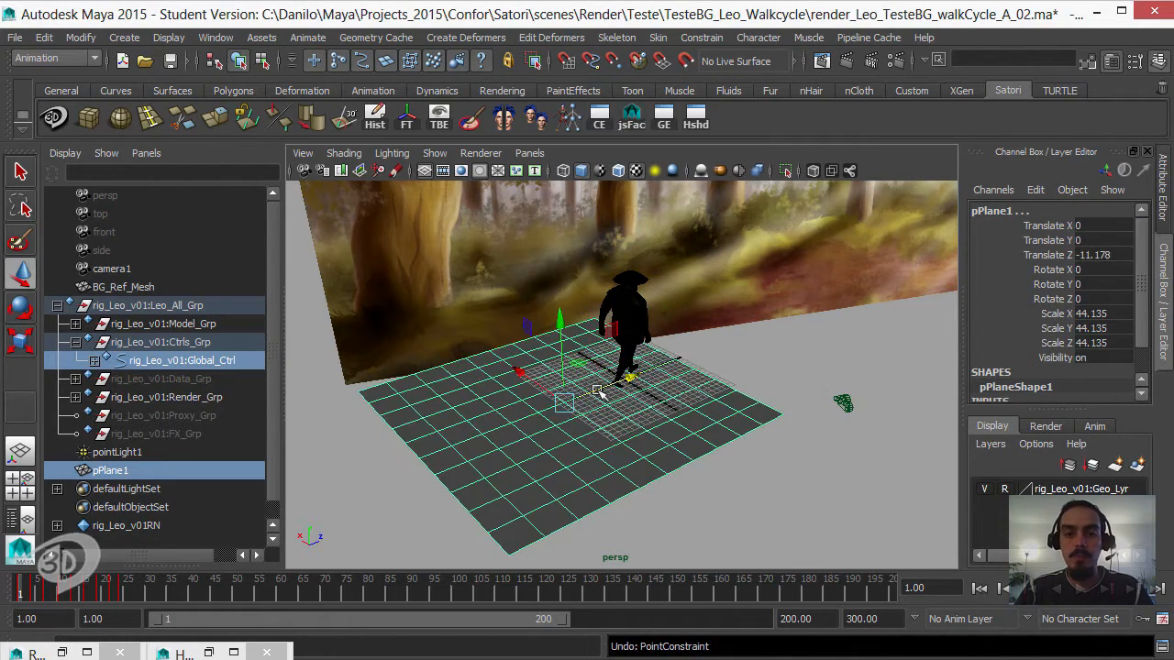
Point-constrain the plane to Global_Ctrl on all axes with Maintain offset enabled
click(702, 38)
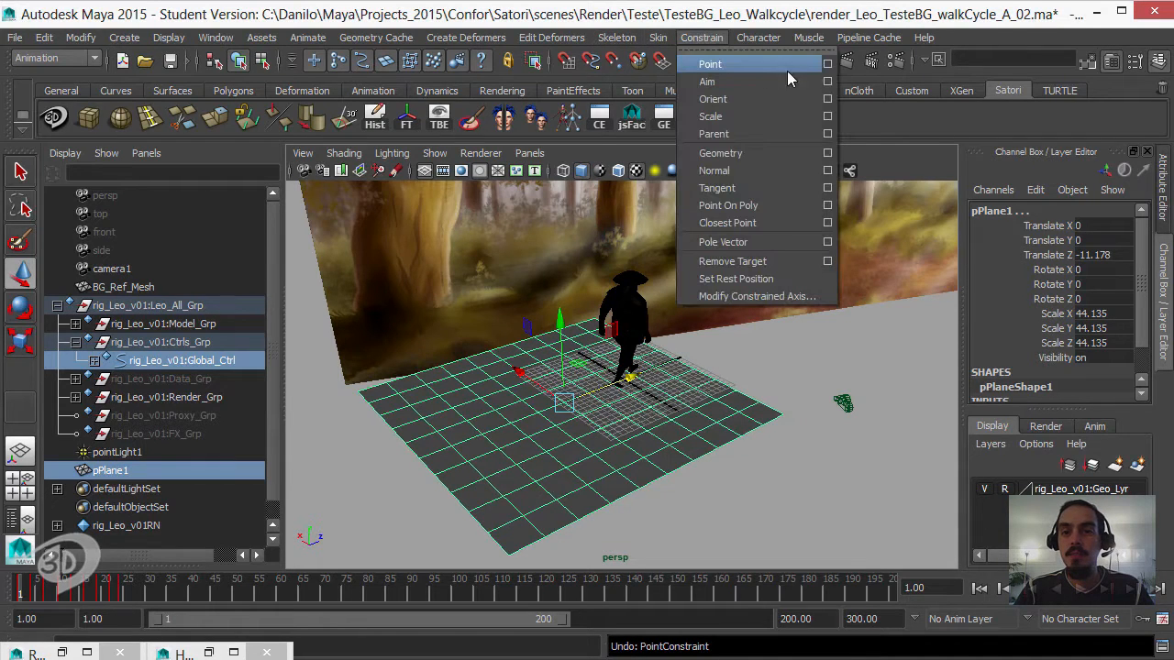
click(828, 64)
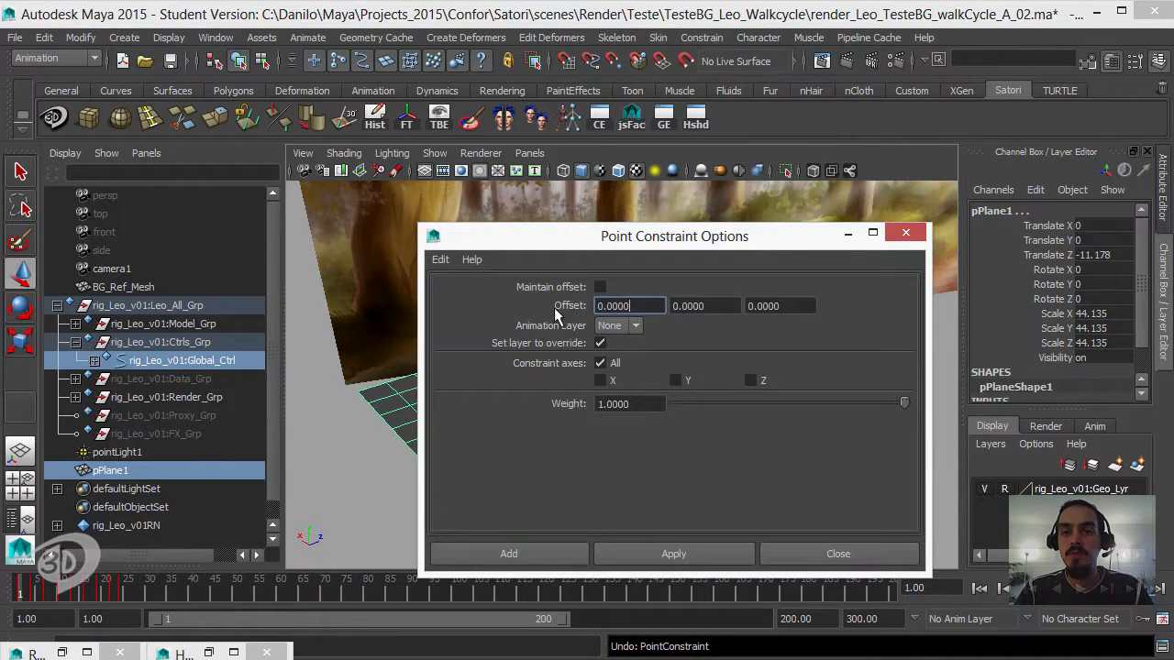
click(600, 286)
click(674, 554)
click(798, 545)
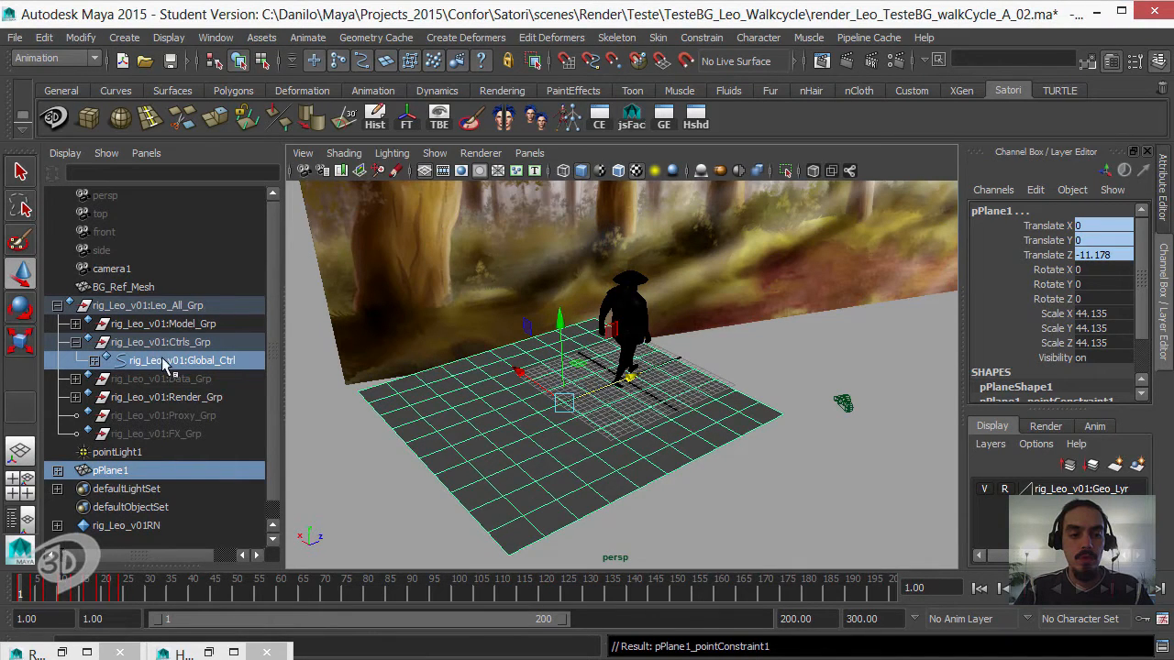
Scrub through the animation to check that the plane follows the character, return to frame 1 and clear the selection
mouse_move(133, 606)
mouse_down()
mouse_move(456, 585)
mouse_move(854, 587)
mouse_up()
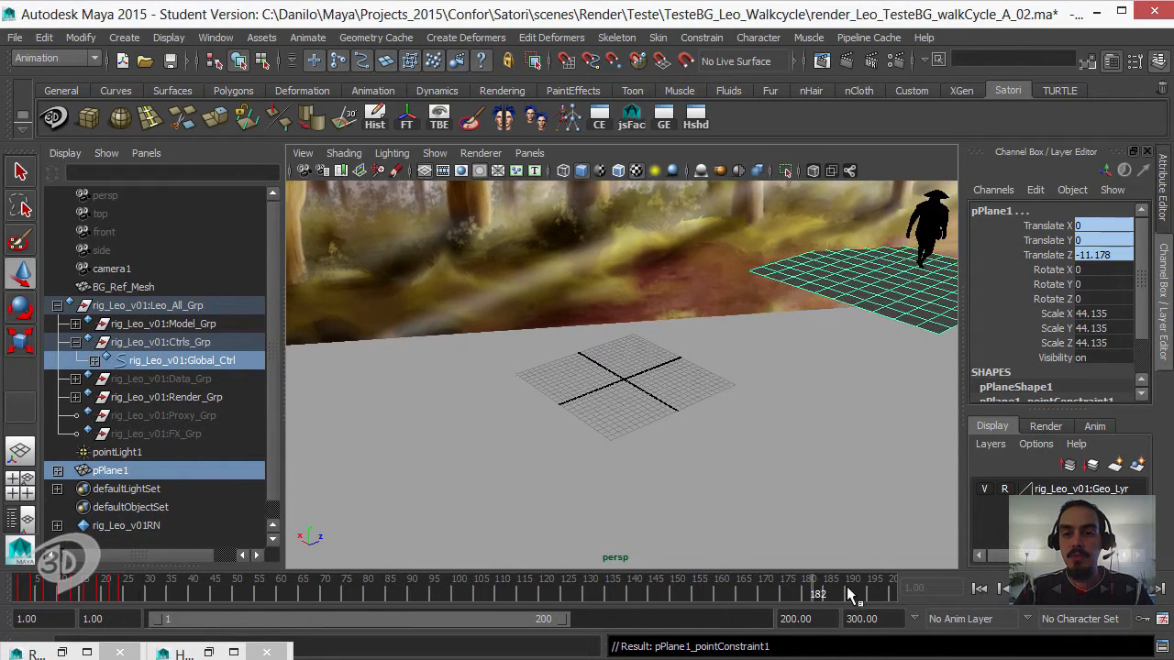
click(980, 588)
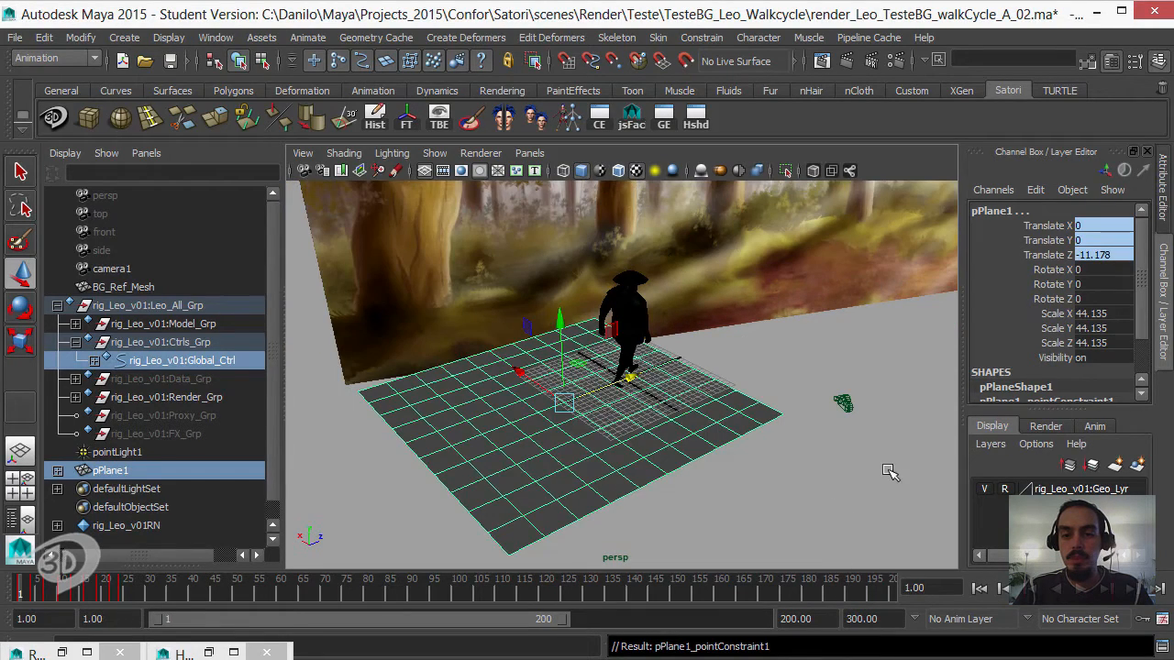
click(888, 471)
Frame the character and plane in the perspective view and collapse the Leo_All_Grp hierarchy in the Outliner
alt+drag(749, 358, 609, 376)
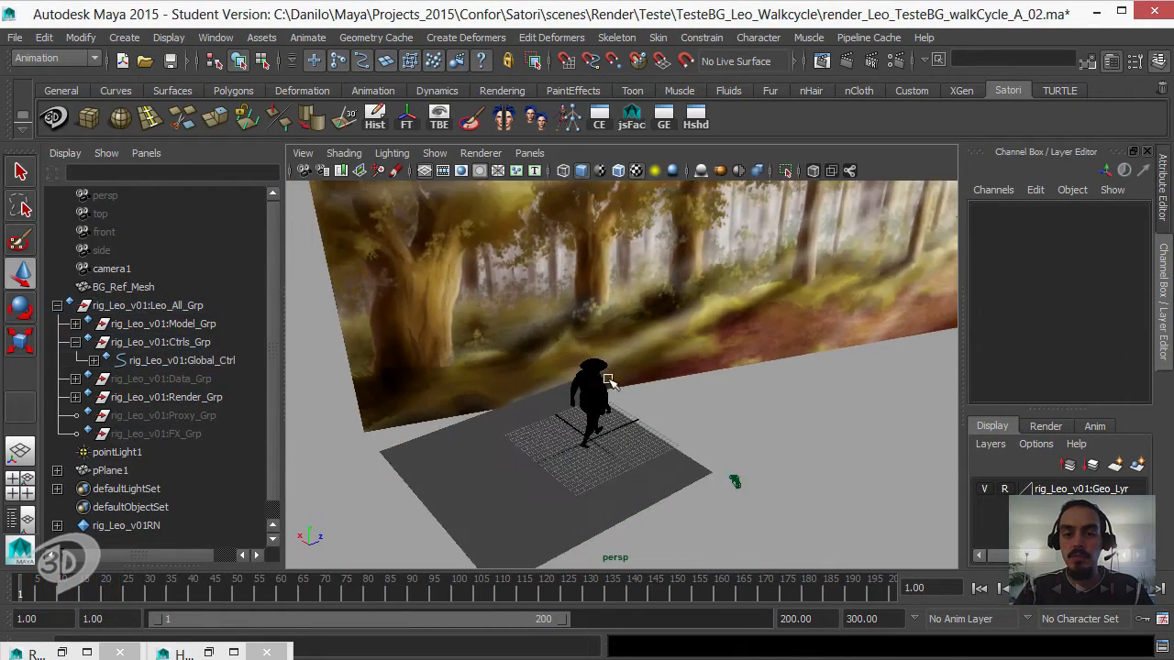
alt+right_drag(609, 376, 660, 345)
alt+middle_drag(661, 346, 645, 280)
alt+drag(646, 279, 676, 391)
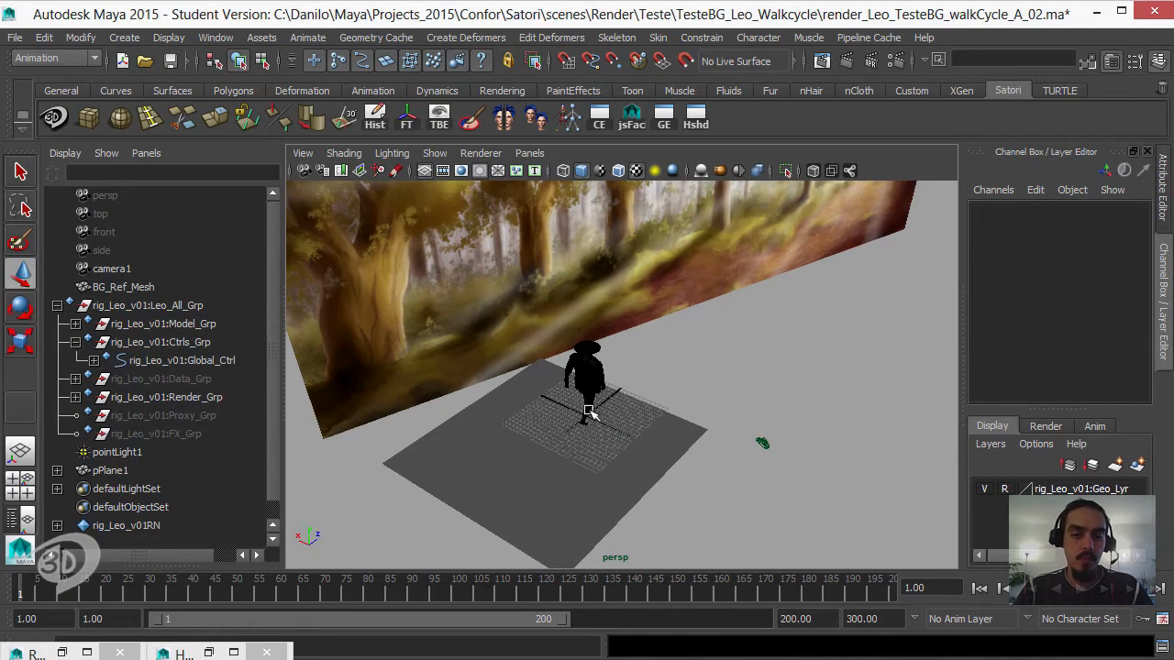
click(57, 305)
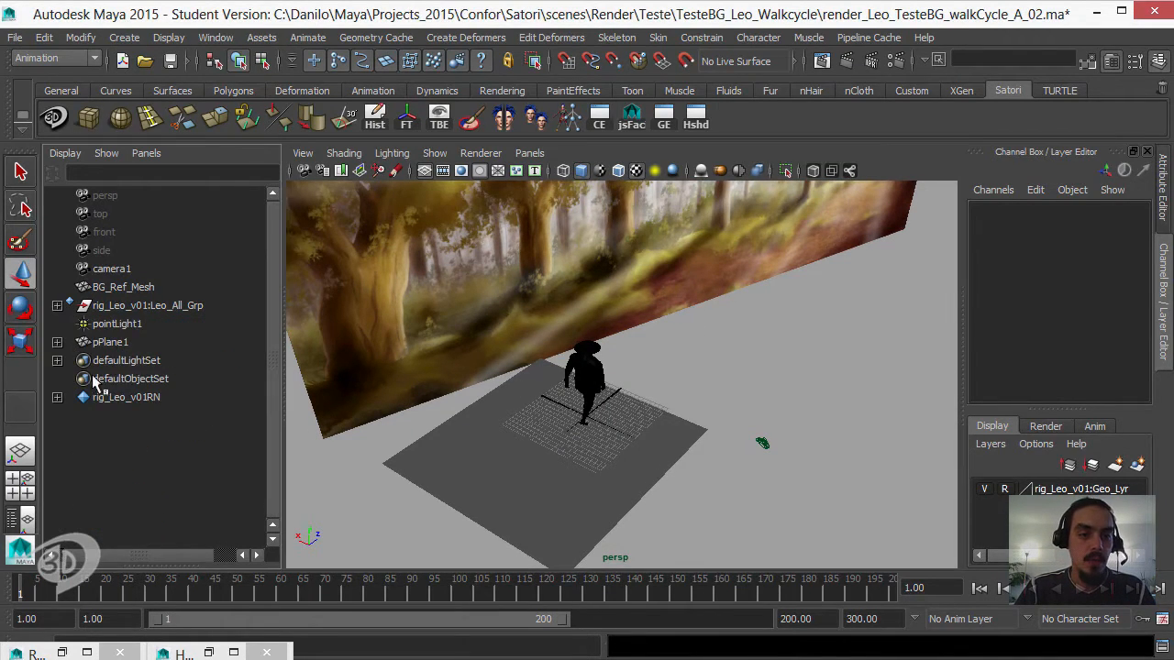
Rename pPlane1 as Chao_Mesh
double_click(111, 344)
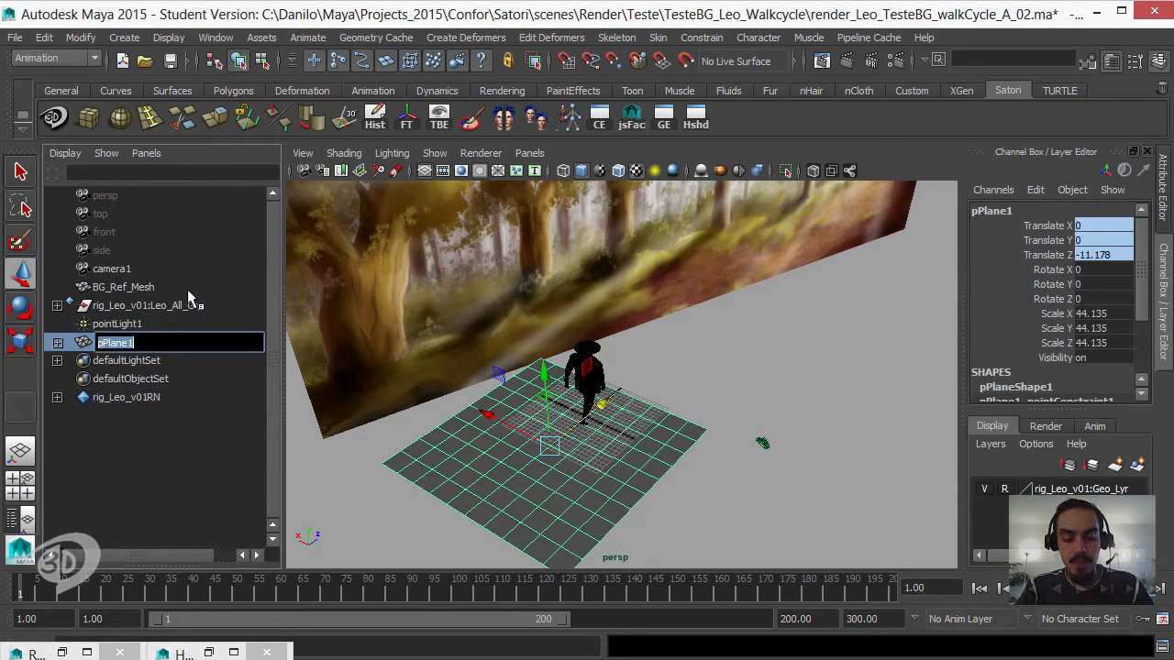
text(Chao_)
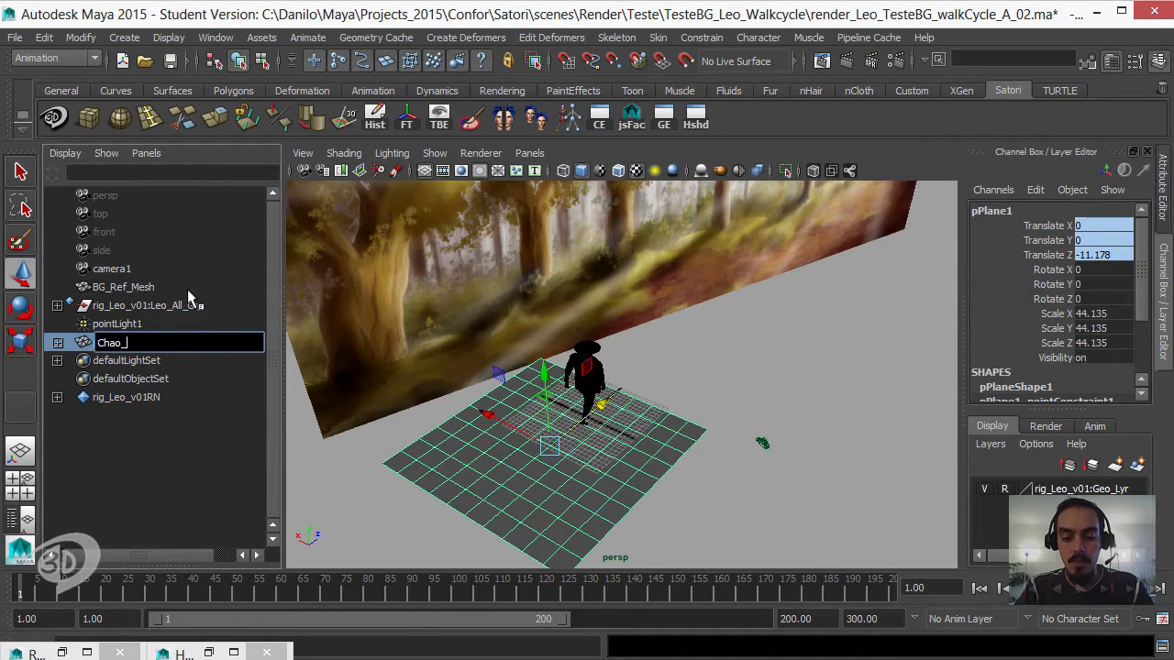
text(Mesh)
key(Return)
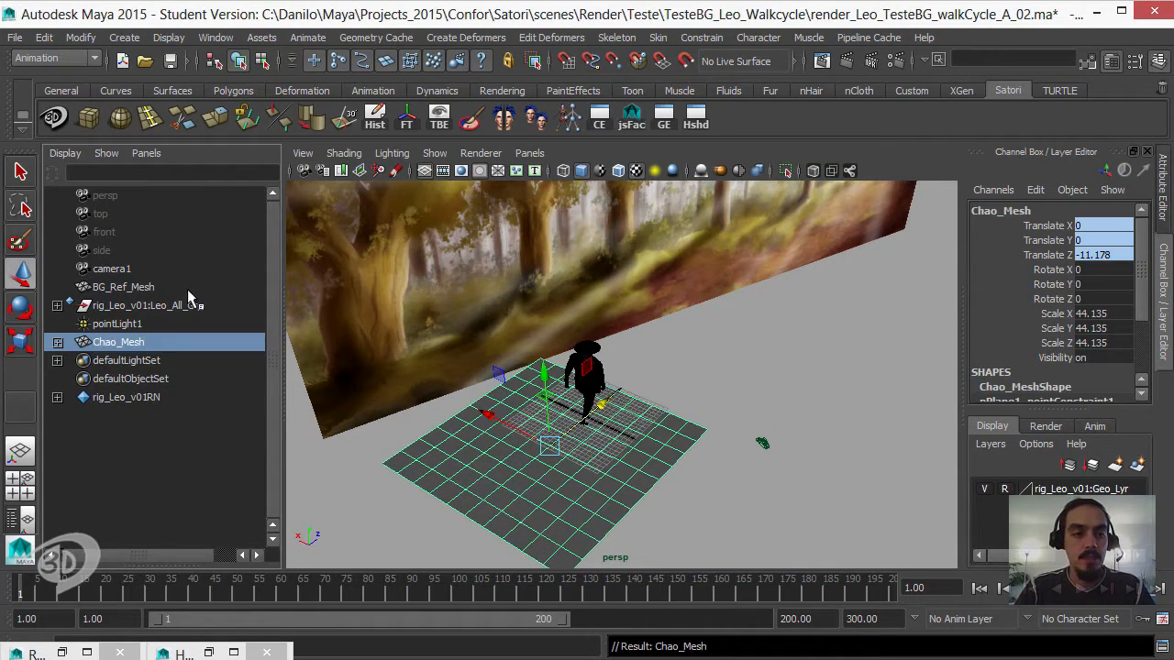
Look through camera1 and scrub the animation to frame 200 to check how the ground plane sits in the shot
alt+drag(673, 415, 794, 405)
click(793, 407)
click(661, 386)
mouse_move(700, 382)
alt+mouse_down()
mouse_move(694, 372)
mouse_move(713, 357)
mouse_move(700, 406)
mouse_move(673, 416)
mouse_move(719, 381)
mouse_move(678, 385)
alt+mouse_up()
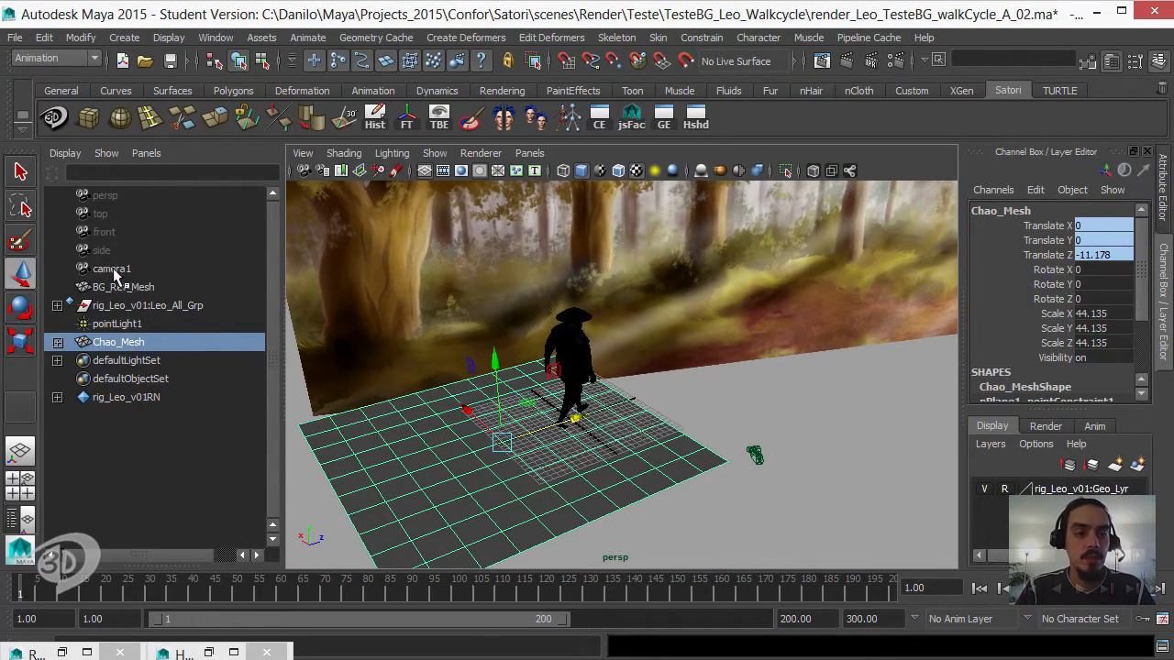
middle_drag(115, 272, 597, 309)
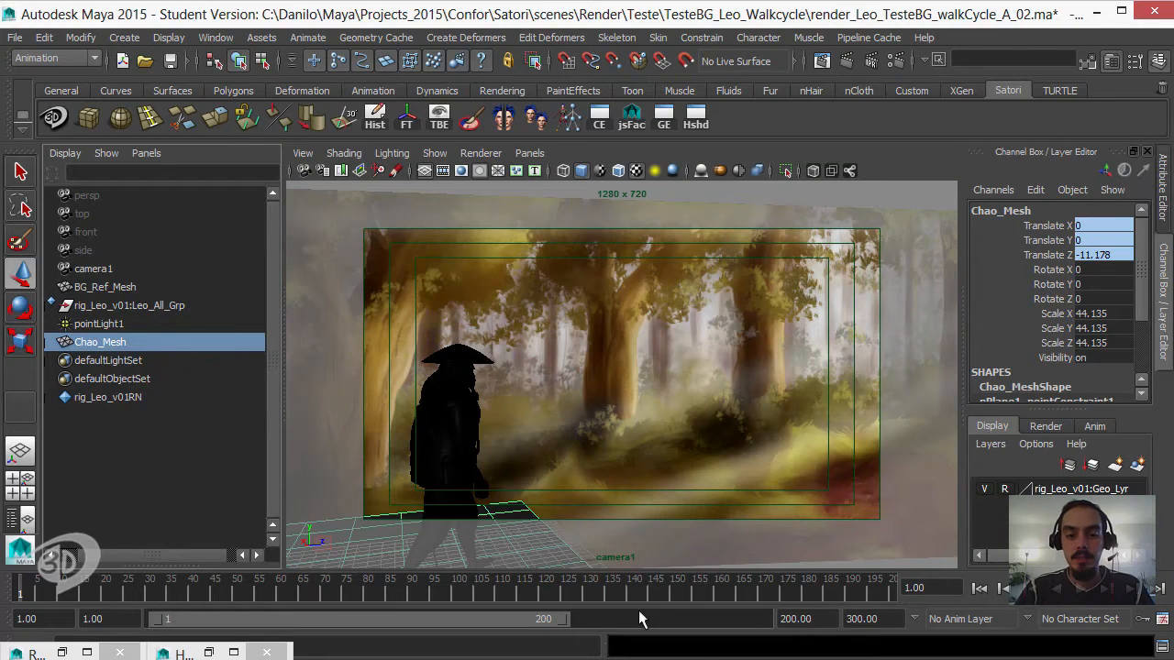
drag(639, 582, 937, 586)
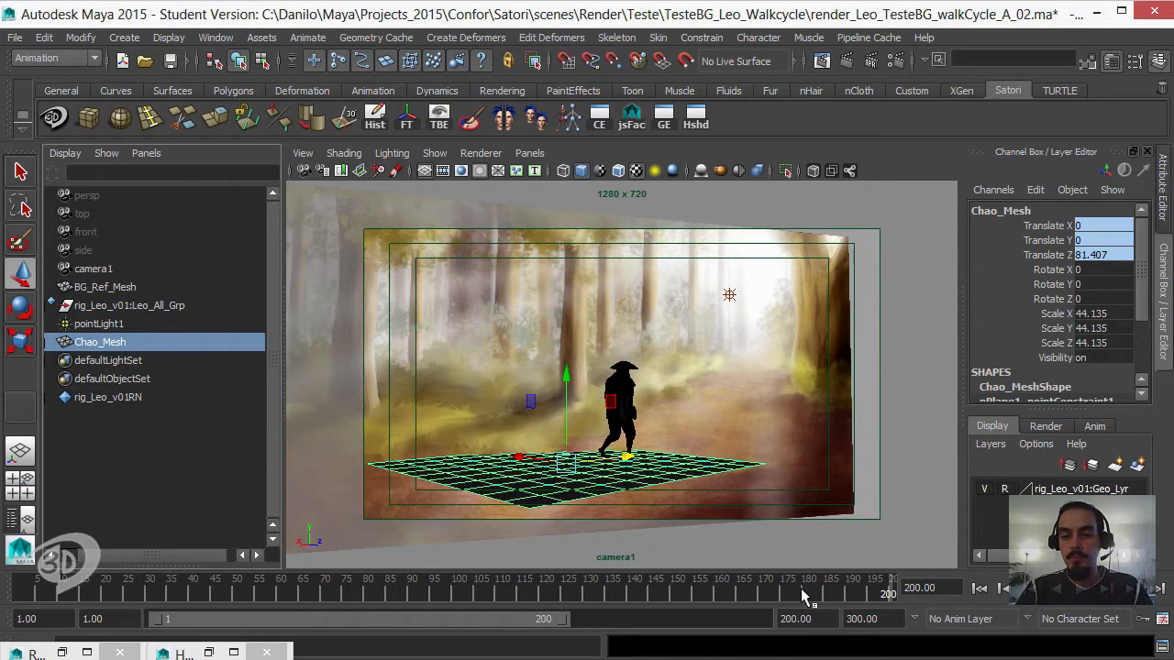
drag(807, 594, 608, 595)
drag(489, 584, 434, 583)
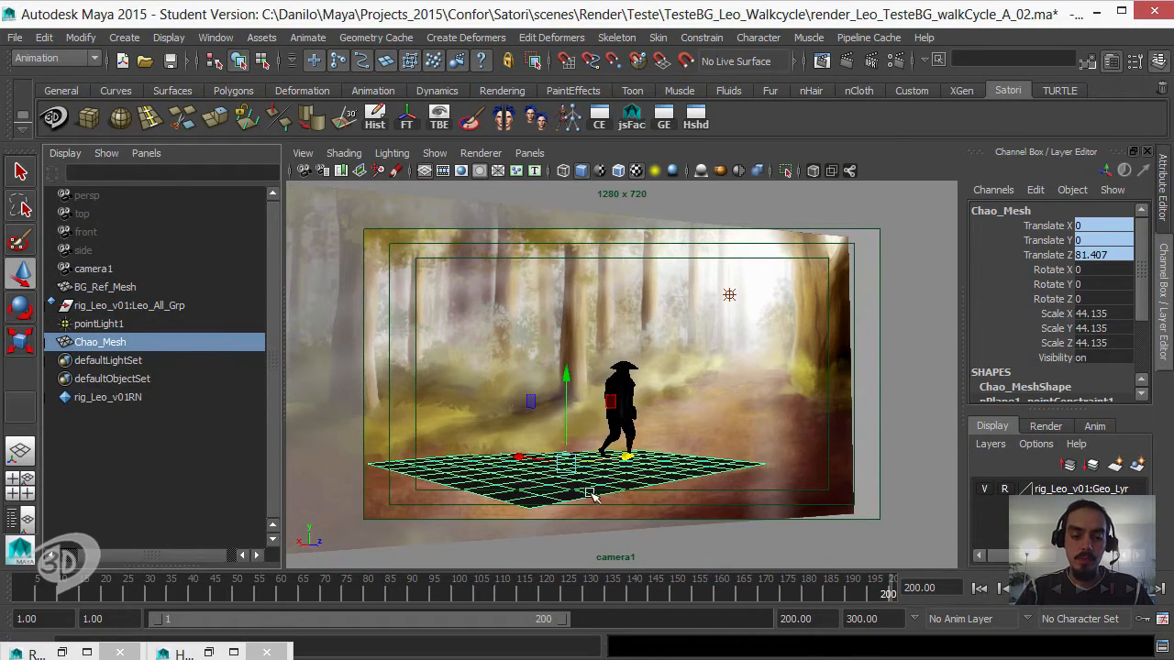
Try to tilt the constrained Chao_Mesh and lower it to about -2.17 in Y, and undo both transforms
key(e)
mouse_move(576, 459)
mouse_down()
mouse_move(591, 453)
mouse_move(569, 469)
mouse_up()
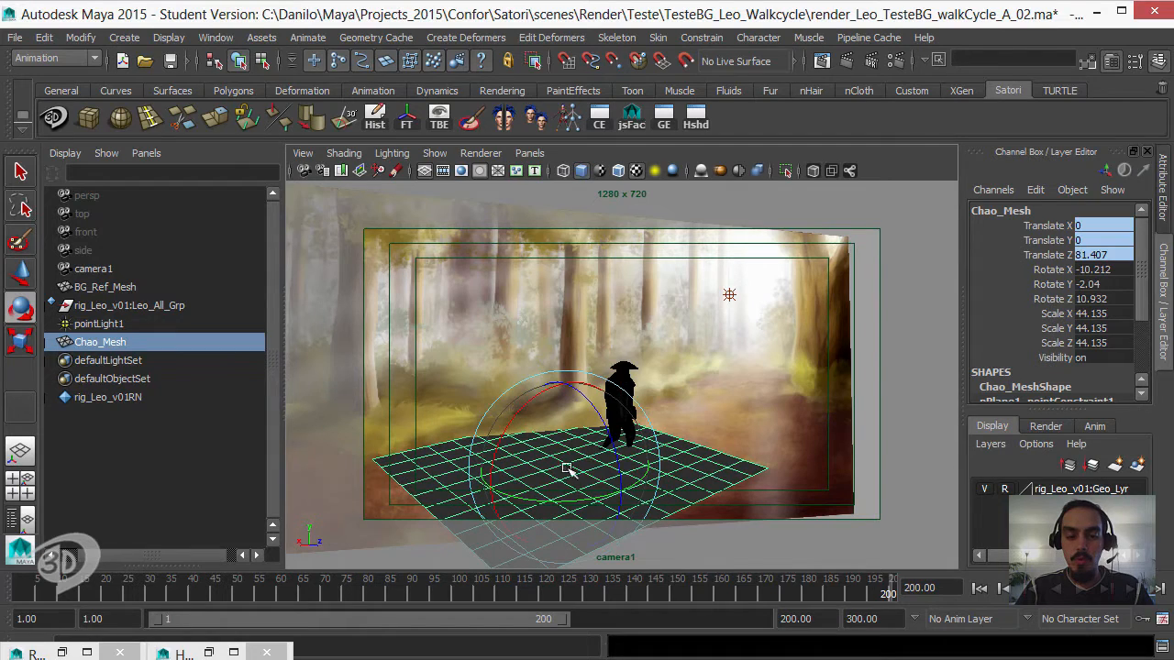
key(w)
drag(567, 397, 571, 392)
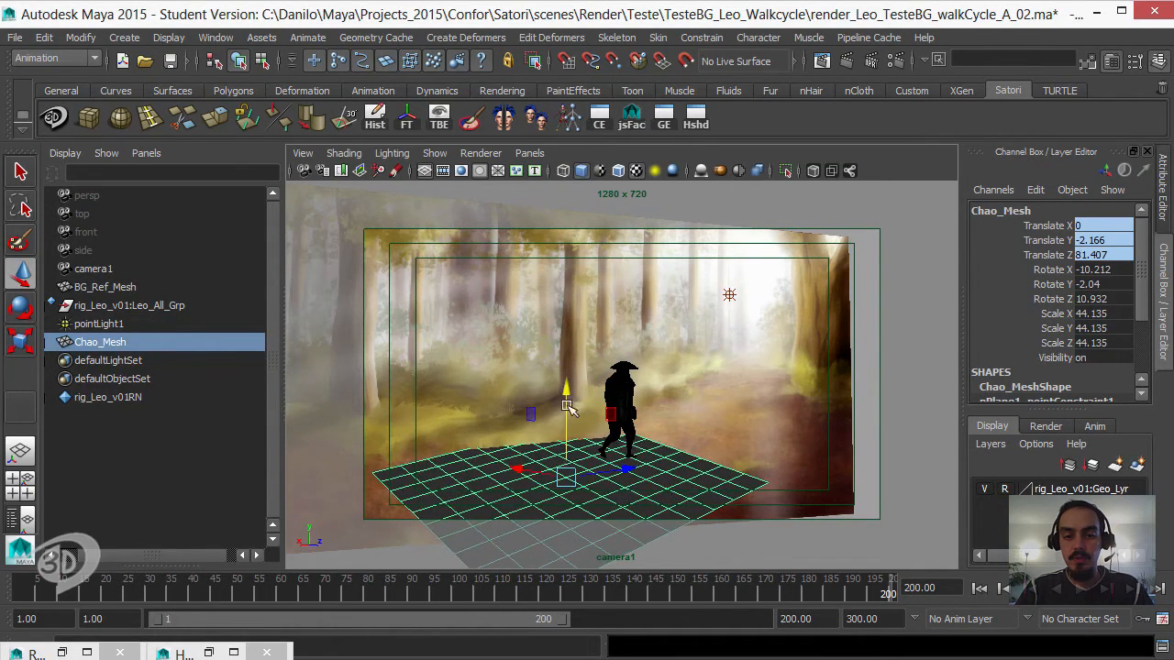
drag(828, 594, 684, 580)
key(ctrl+z)
key(ctrl+z)
key(ctrl+z)
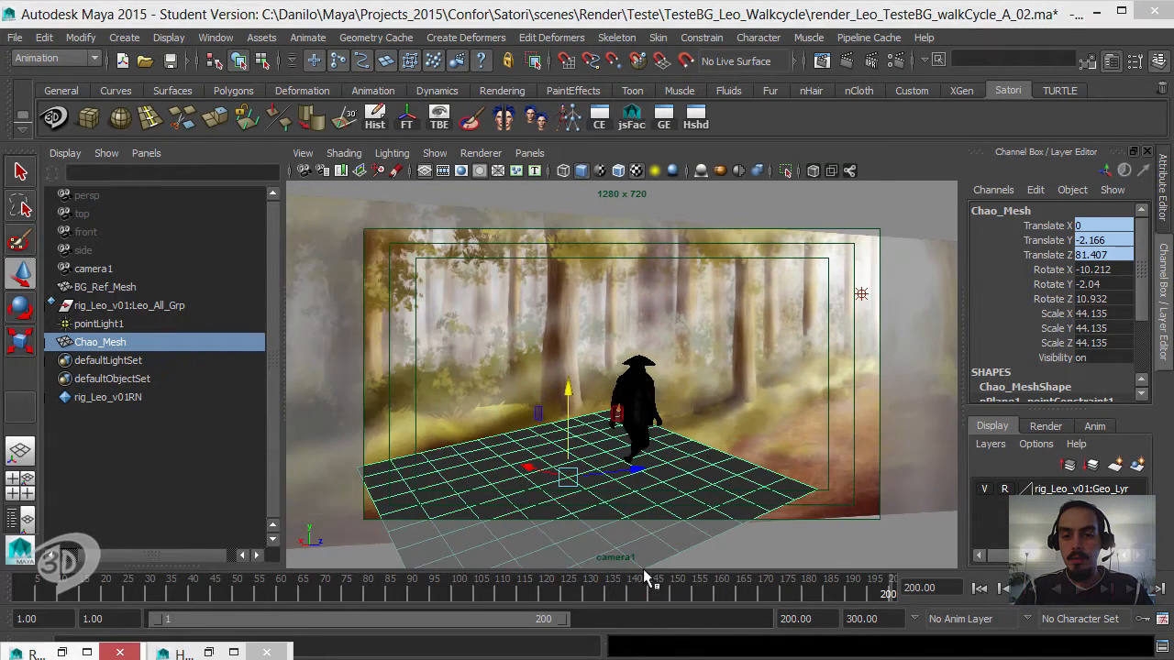
key(ctrl+z)
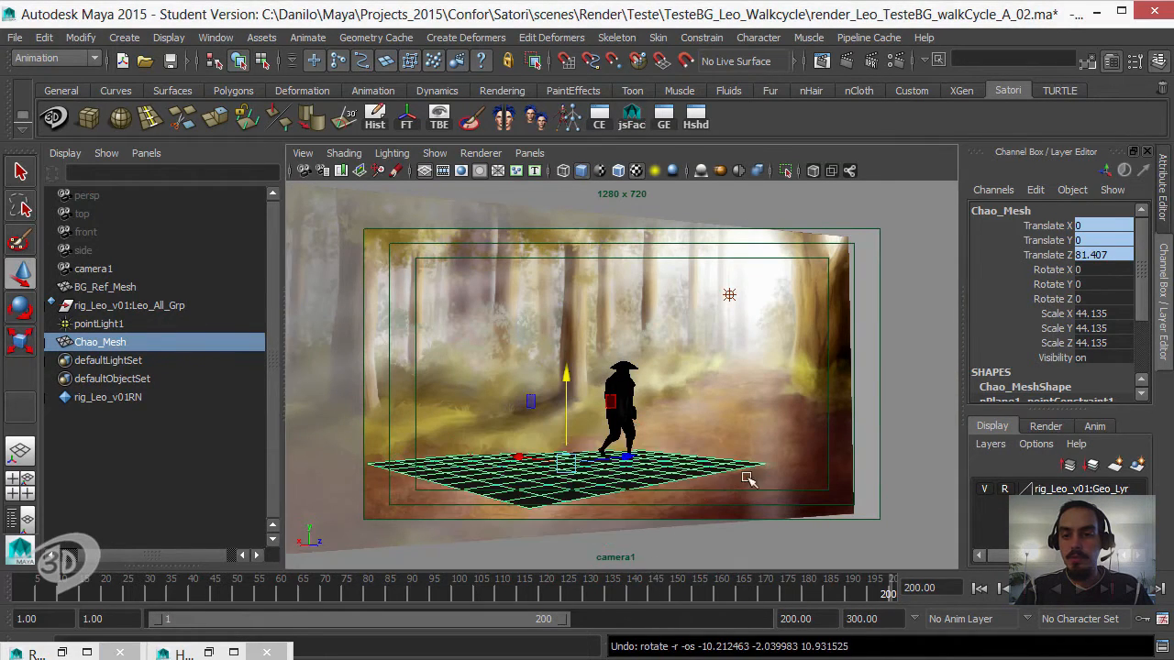
Return to frame 1 and delete the point constraint under Chao_Mesh
click(978, 589)
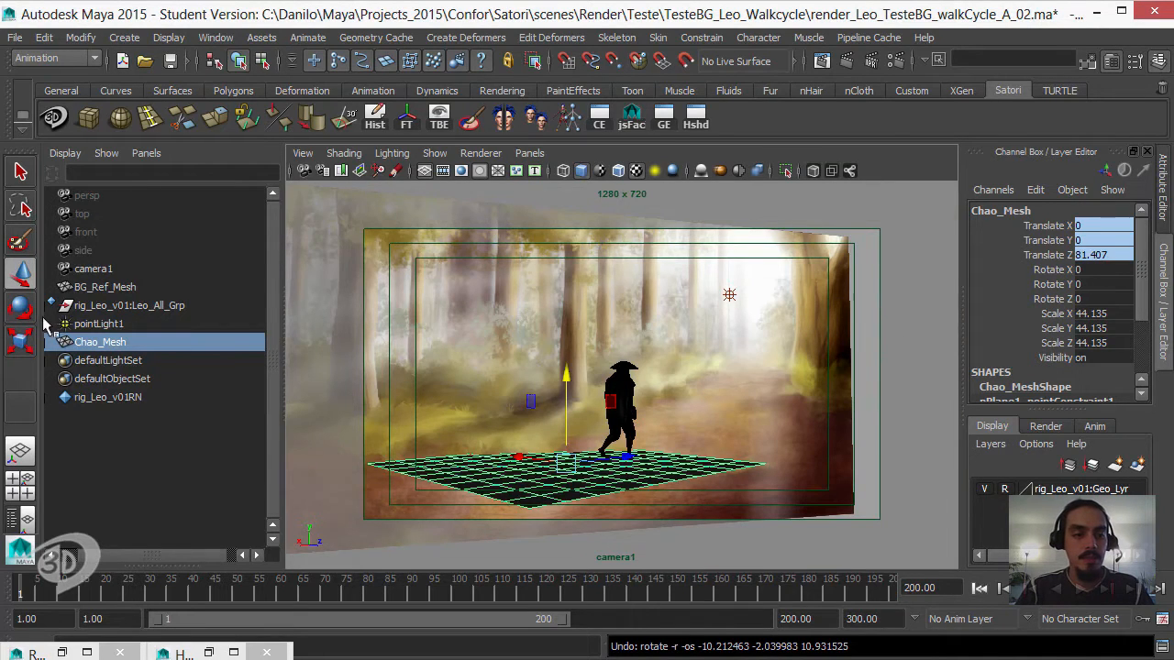
click(65, 342)
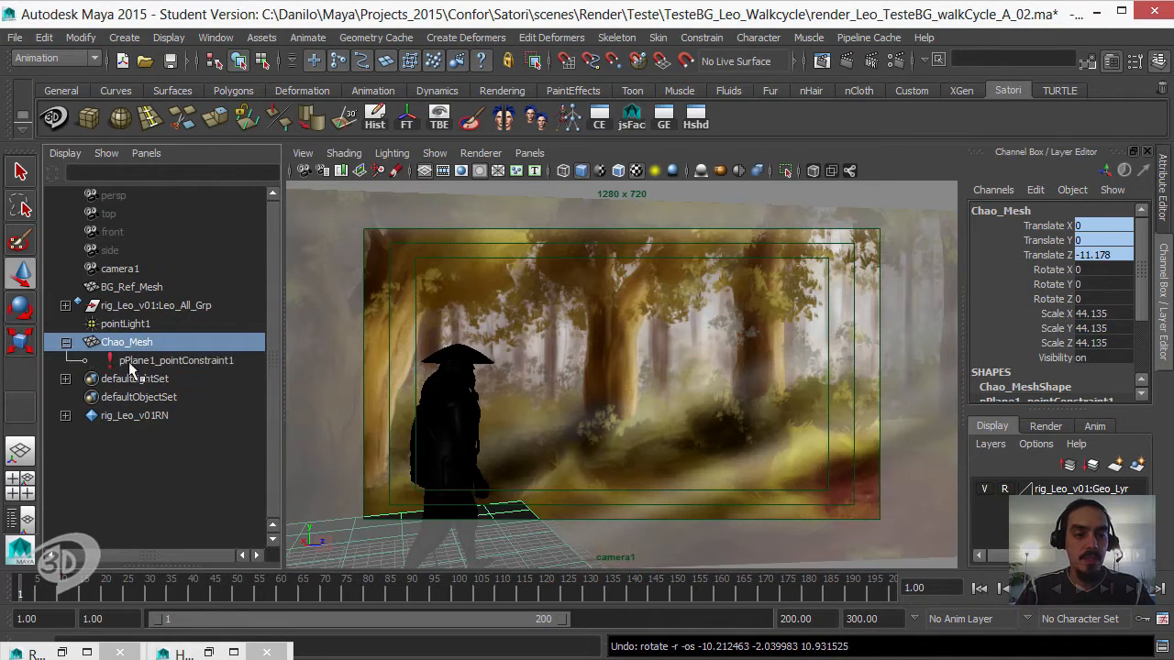
click(151, 360)
key(Delete)
Expand Leo_All_Grp down to Global_Ctrl, and put Chao_Mesh in a new group named Chao_Mesh_Grp
click(65, 305)
click(84, 342)
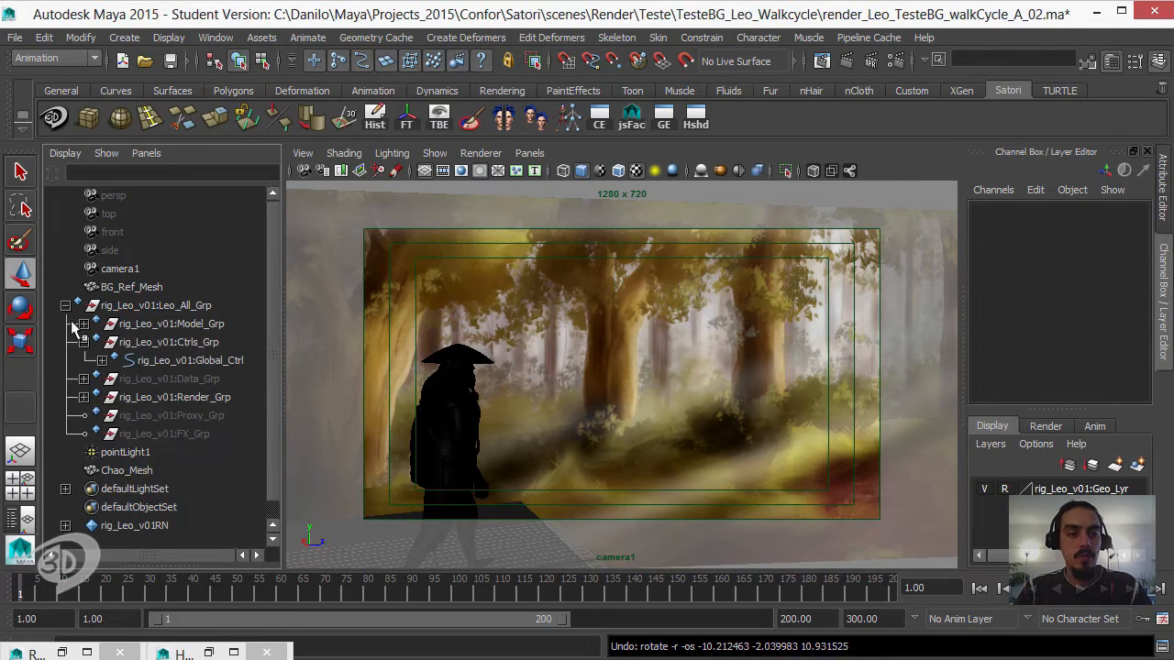
click(128, 472)
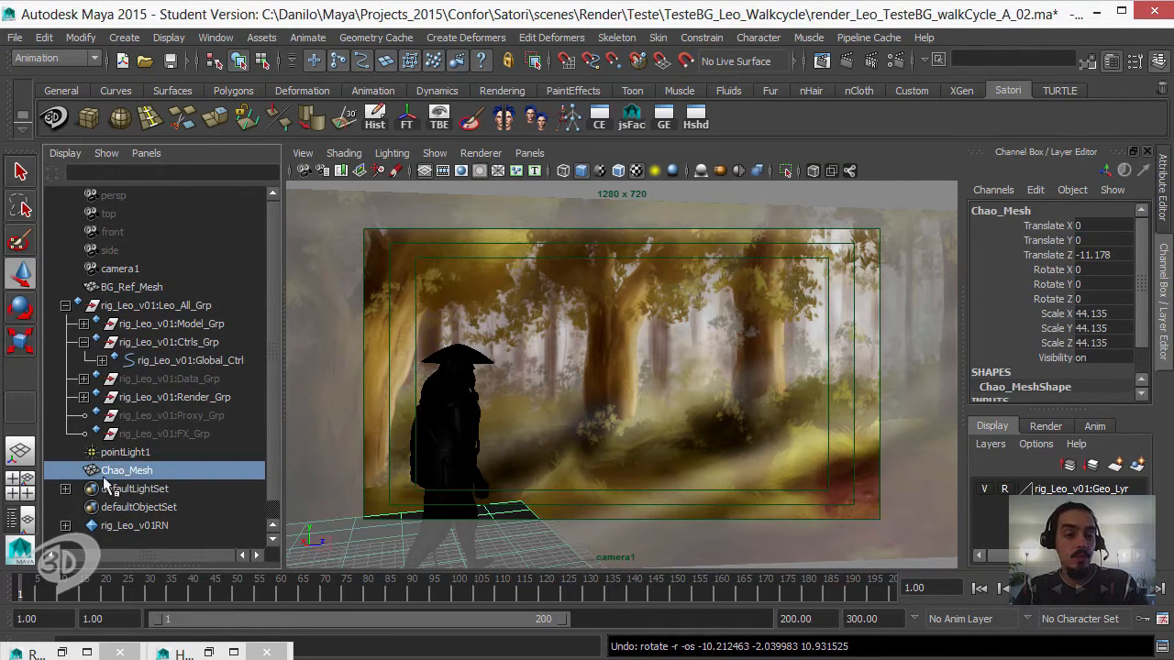
key(ctrl+g)
click(65, 470)
double_click(116, 470)
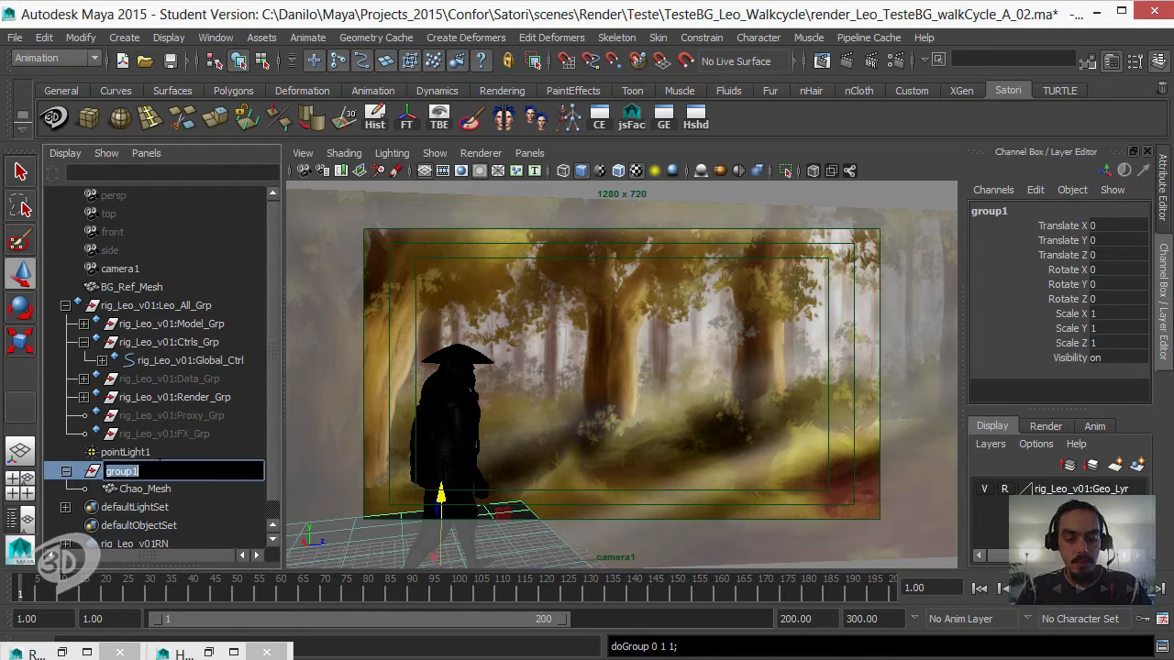
text(Chao_Mesh_Grp)
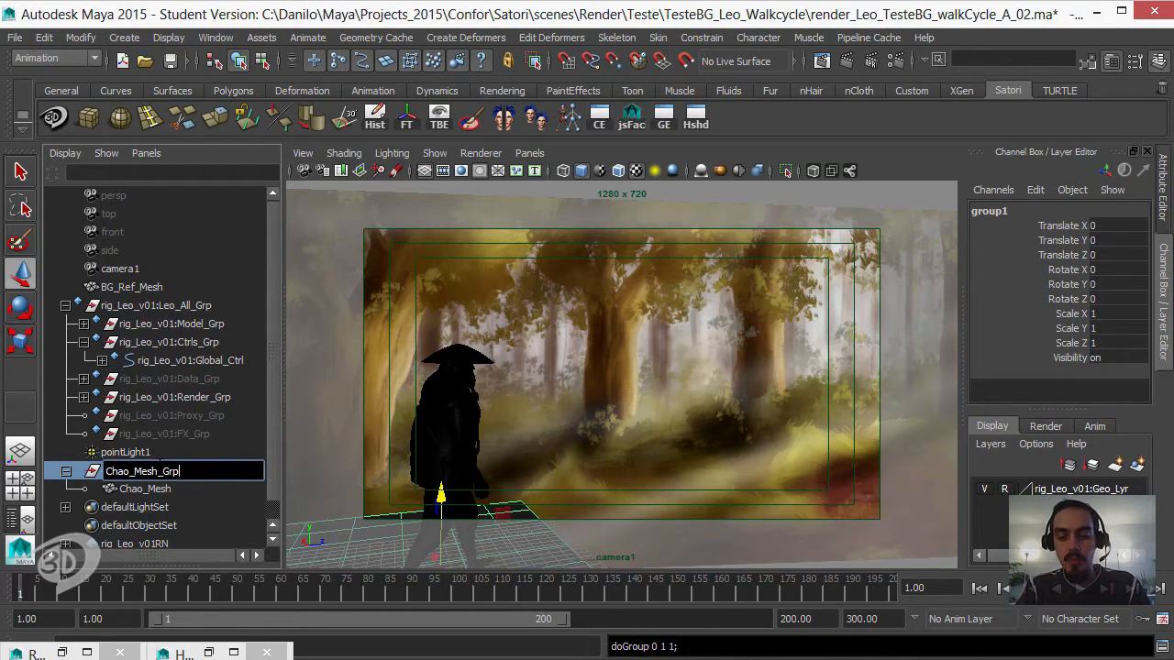
key(Return)
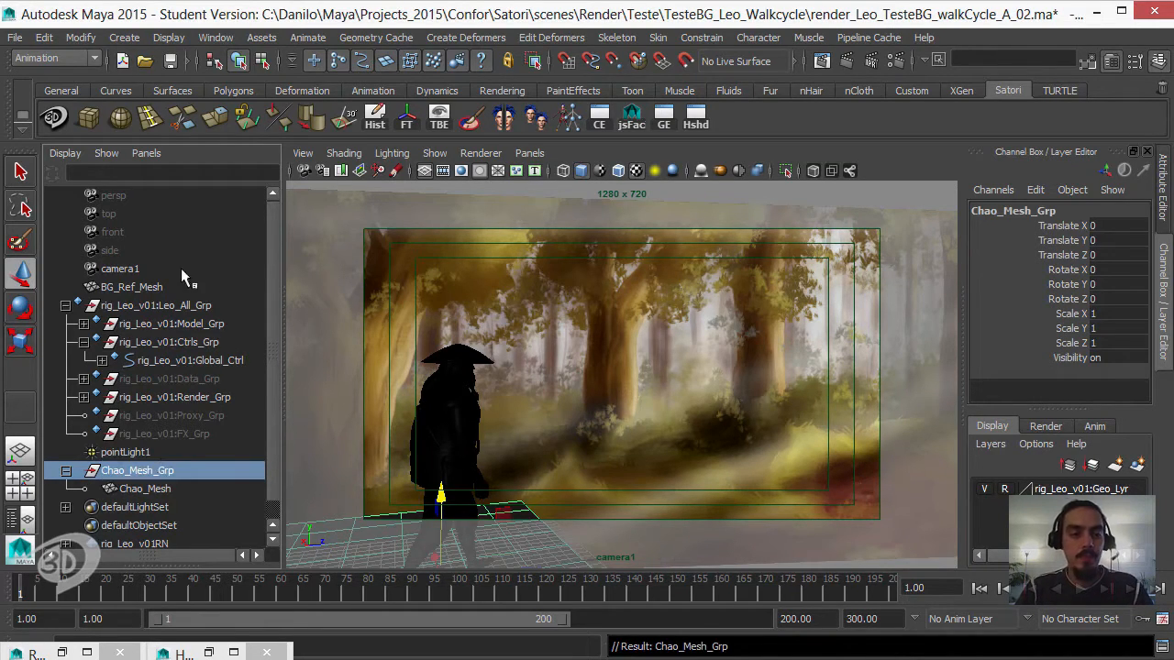
Point-constrain Chao_Mesh_Grp to Global_Ctrl with the current options and collapse the Leo_All_Grp hierarchy
click(184, 359)
ctrl+click(151, 470)
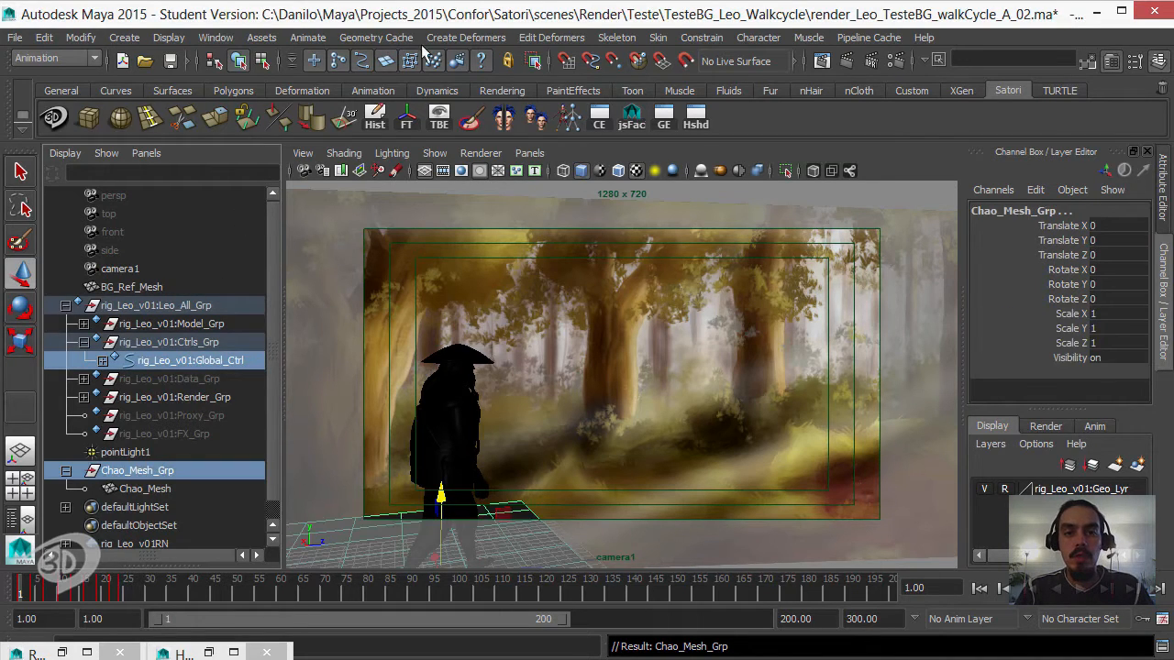
click(657, 38)
mouse_move(703, 38)
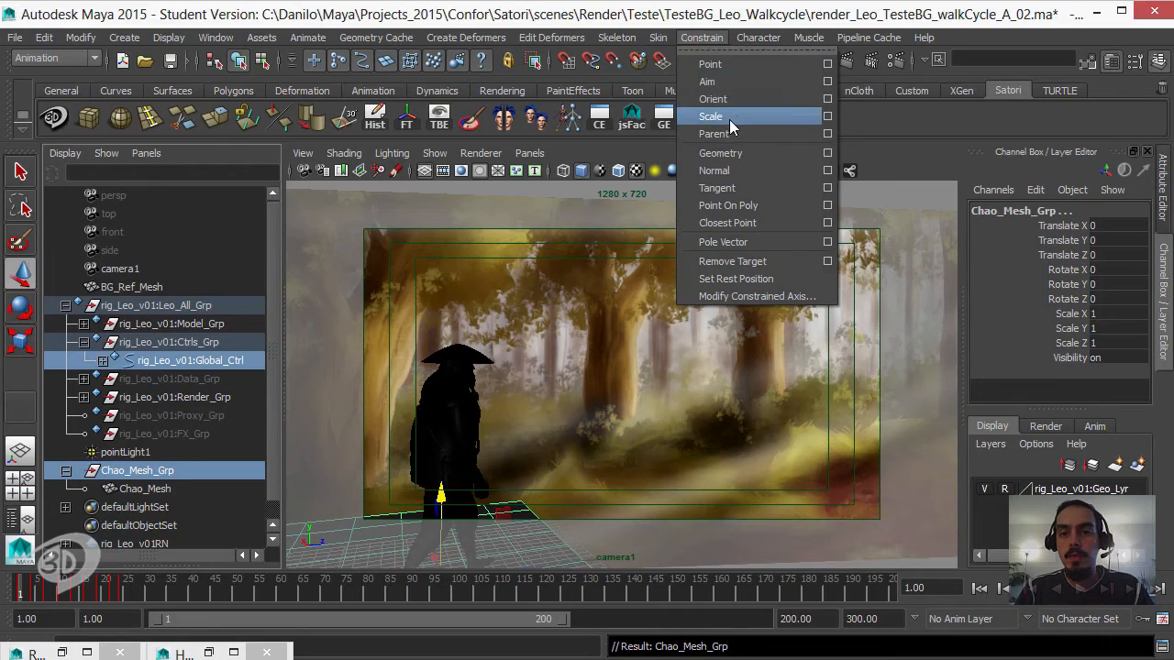
click(729, 63)
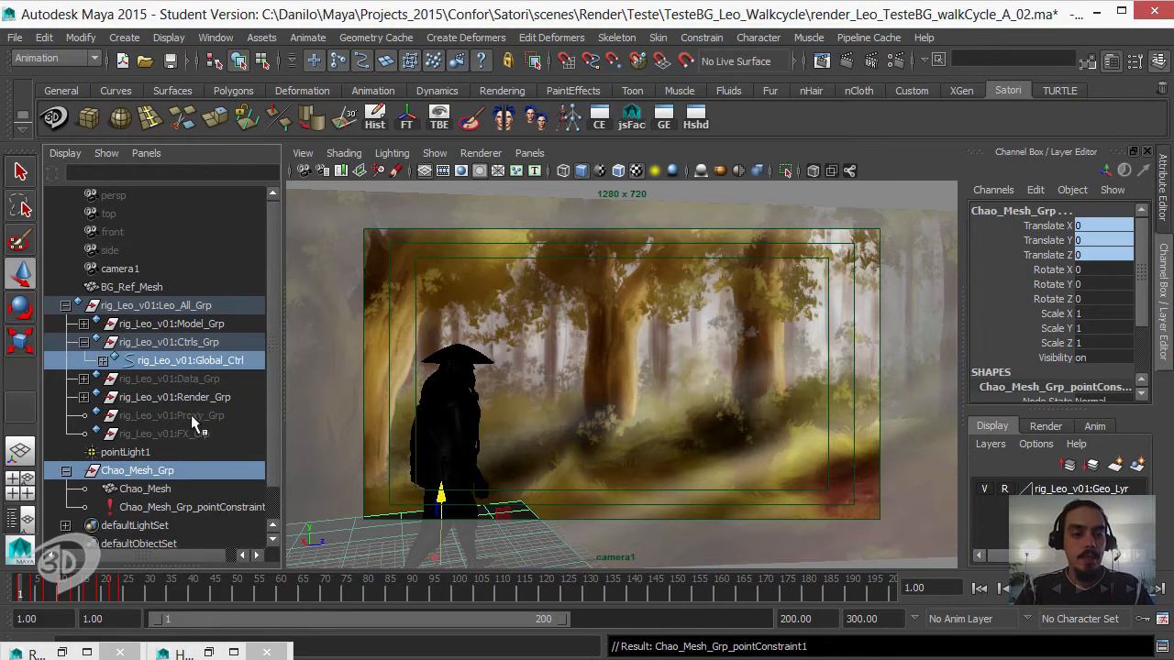
click(65, 306)
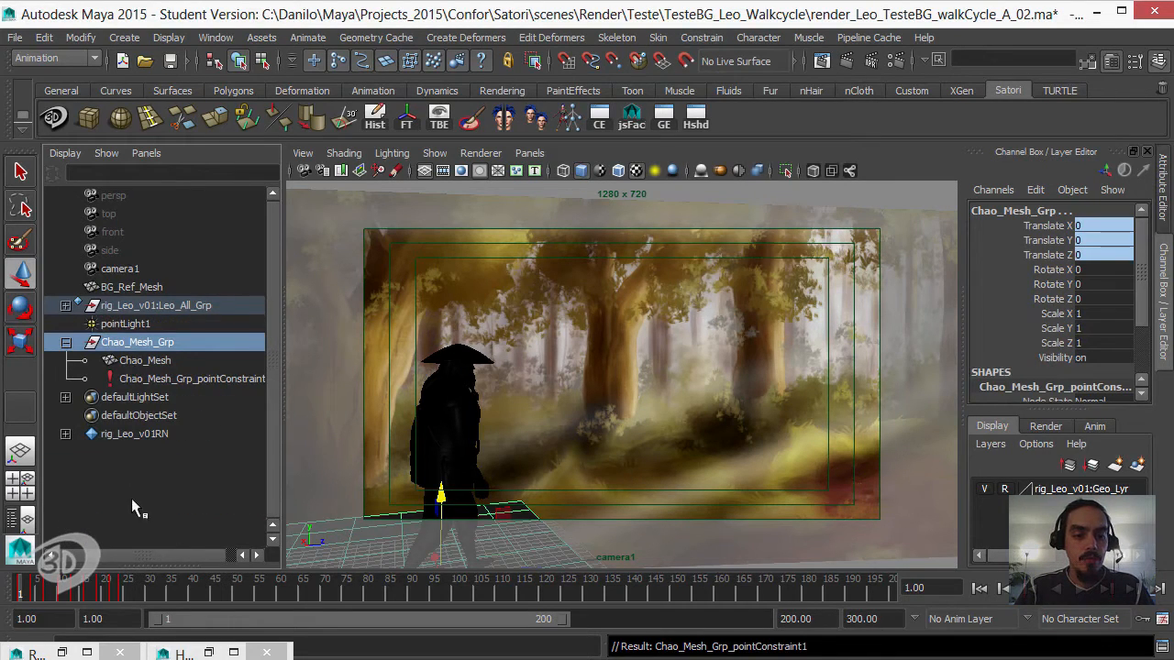
Scrub to frame 134 and try tilting and lowering Chao_Mesh inside its constrained group
drag(193, 583, 607, 585)
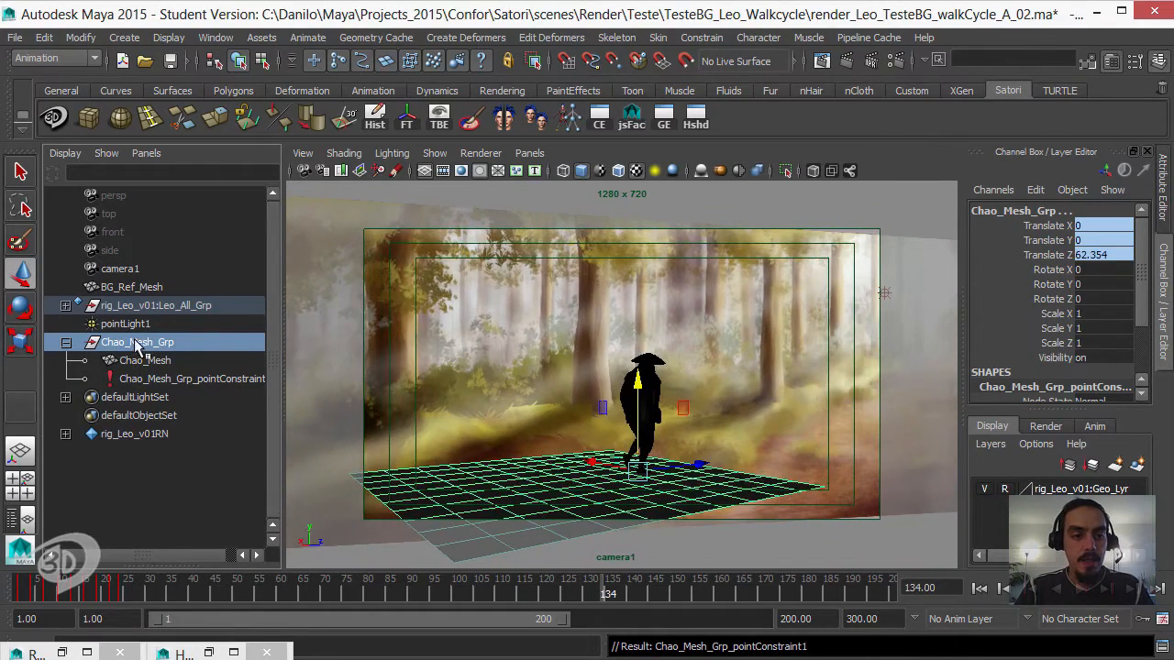
click(231, 361)
key(e)
drag(556, 450, 666, 434)
key(w)
mouse_move(668, 435)
middle_down()
mouse_move(697, 401)
mouse_move(689, 428)
middle_up()
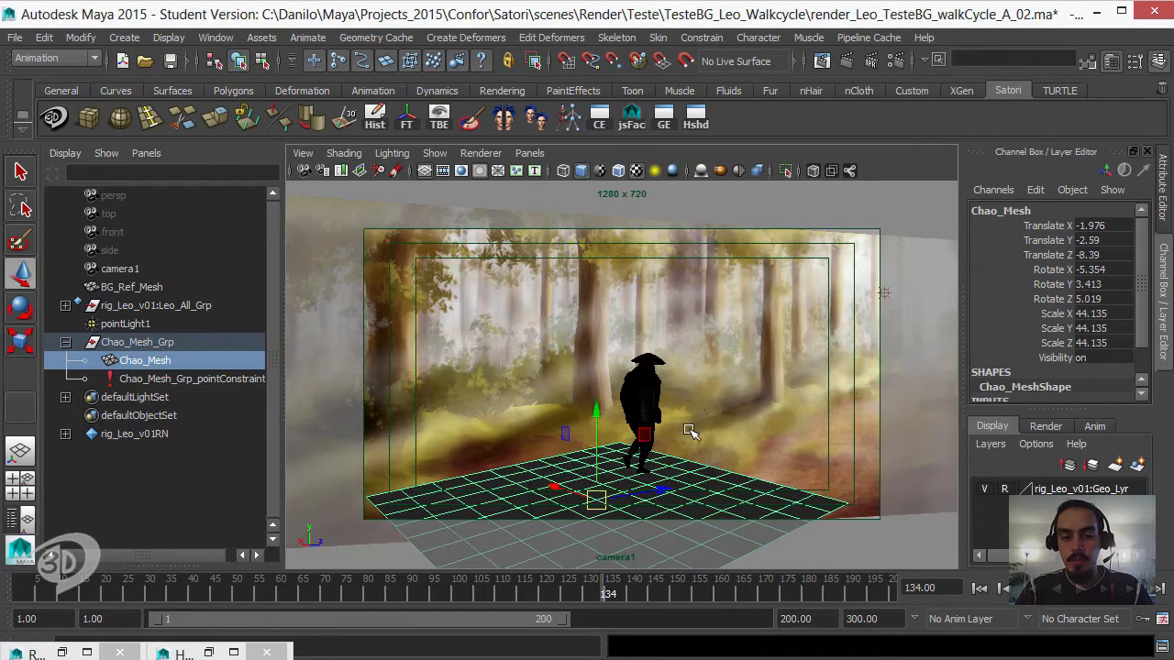
Scrub to frame 165 and examine the tilted plane against the character's feet in the perspective view
drag(164, 584, 737, 542)
key(space)
drag(673, 449, 605, 371)
alt+middle_drag(605, 371, 444, 400)
alt+drag(444, 400, 584, 407)
alt+right_drag(585, 406, 676, 416)
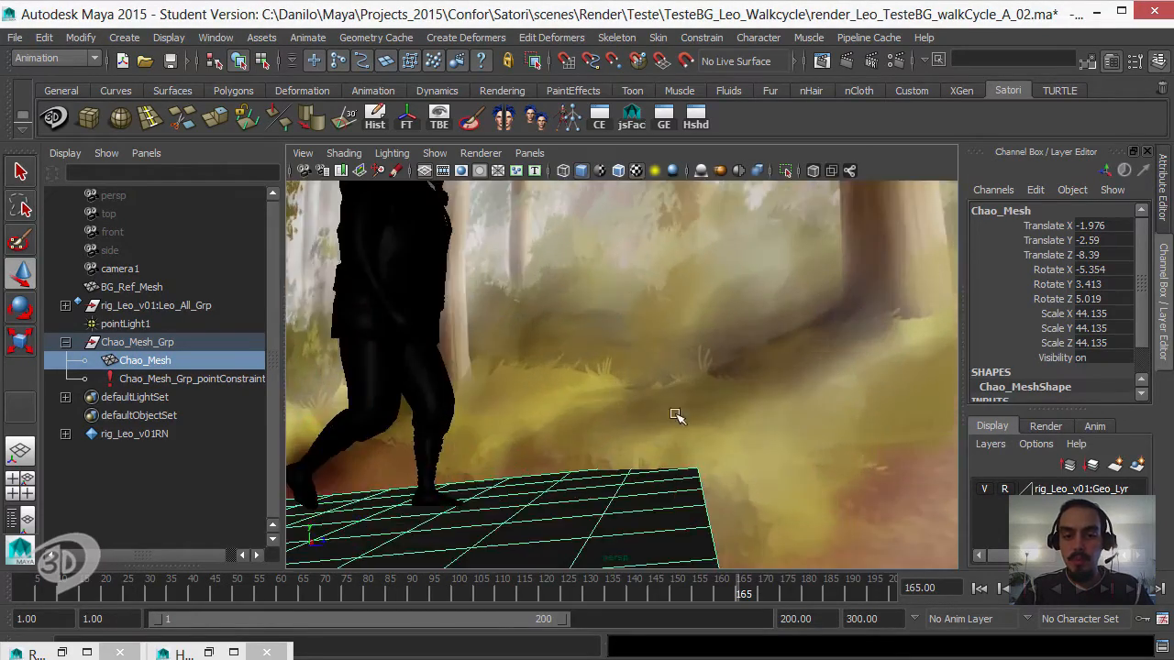
alt+drag(676, 416, 633, 326)
alt+right_drag(674, 343, 630, 362)
alt+drag(630, 363, 616, 401)
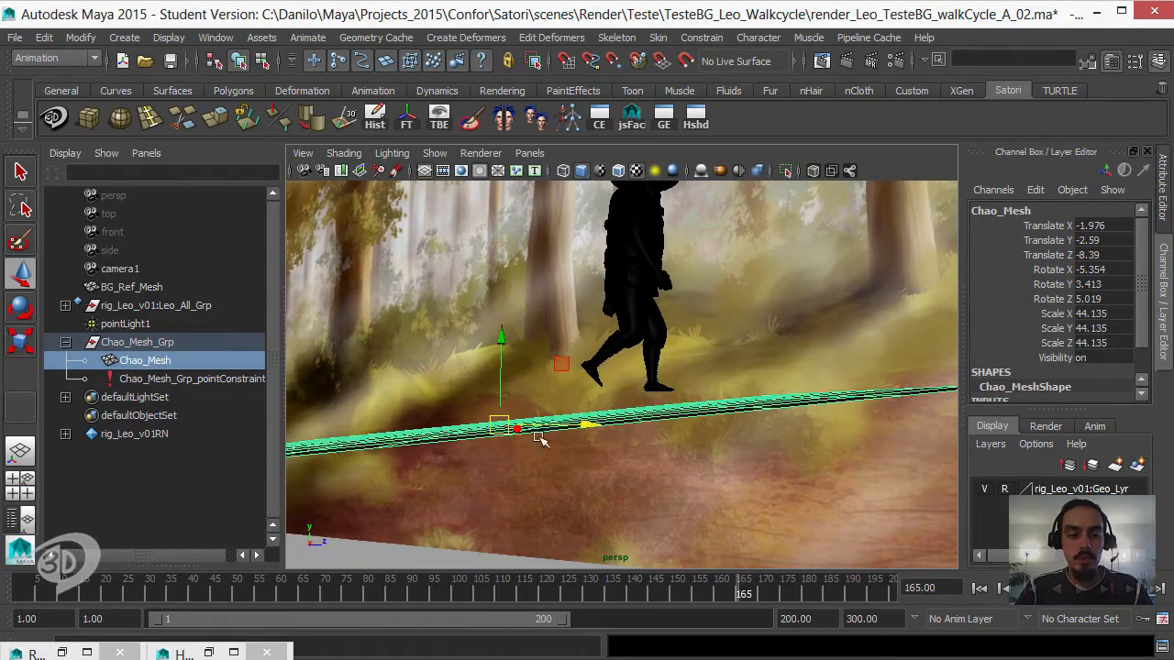
Try to raise Chao_Mesh by about 1 unit, and undo this move together with the earlier test rotation and move
drag(503, 341, 933, 334)
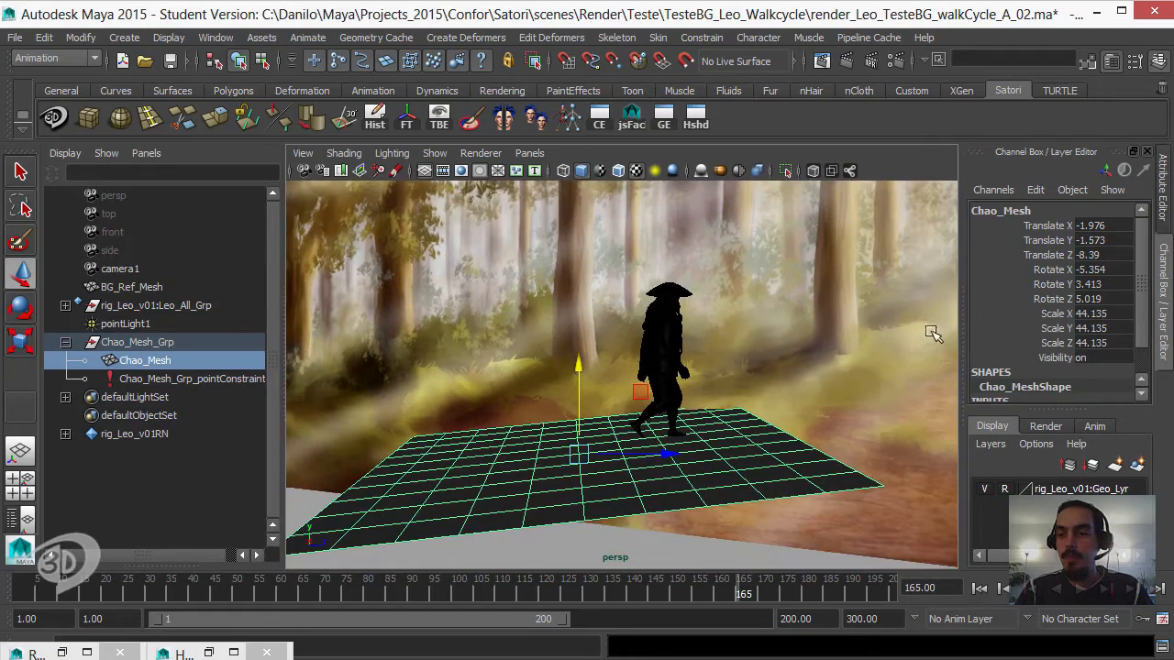
key(ctrl+z)
key(ctrl+z)
key(ctrl+z)
key(ctrl+z)
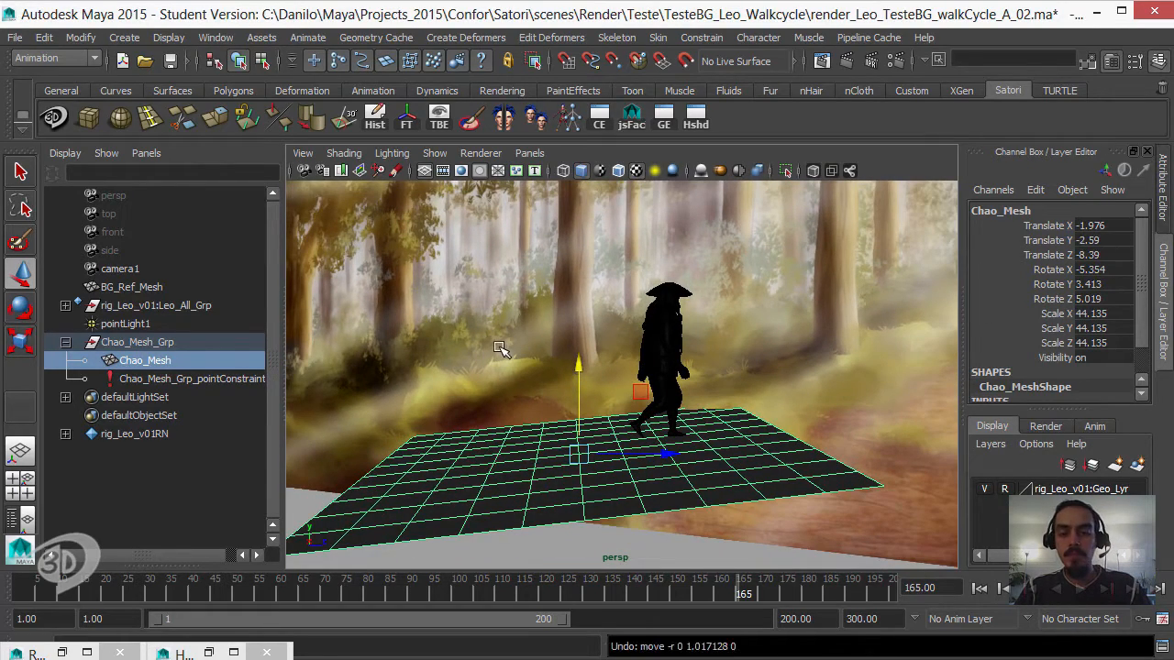
Check the restored plane in perspective and through camera1, scrubbing the animation to frame 200
alt+drag(571, 368, 559, 382)
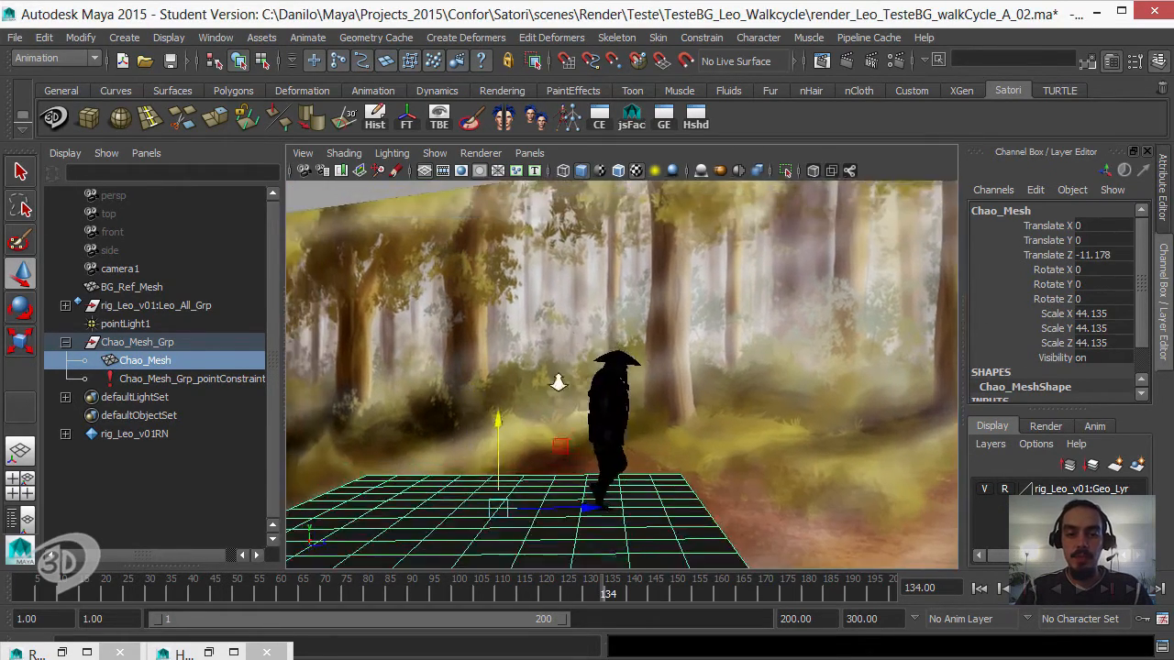
alt+right_drag(559, 382, 541, 390)
alt+drag(541, 390, 558, 409)
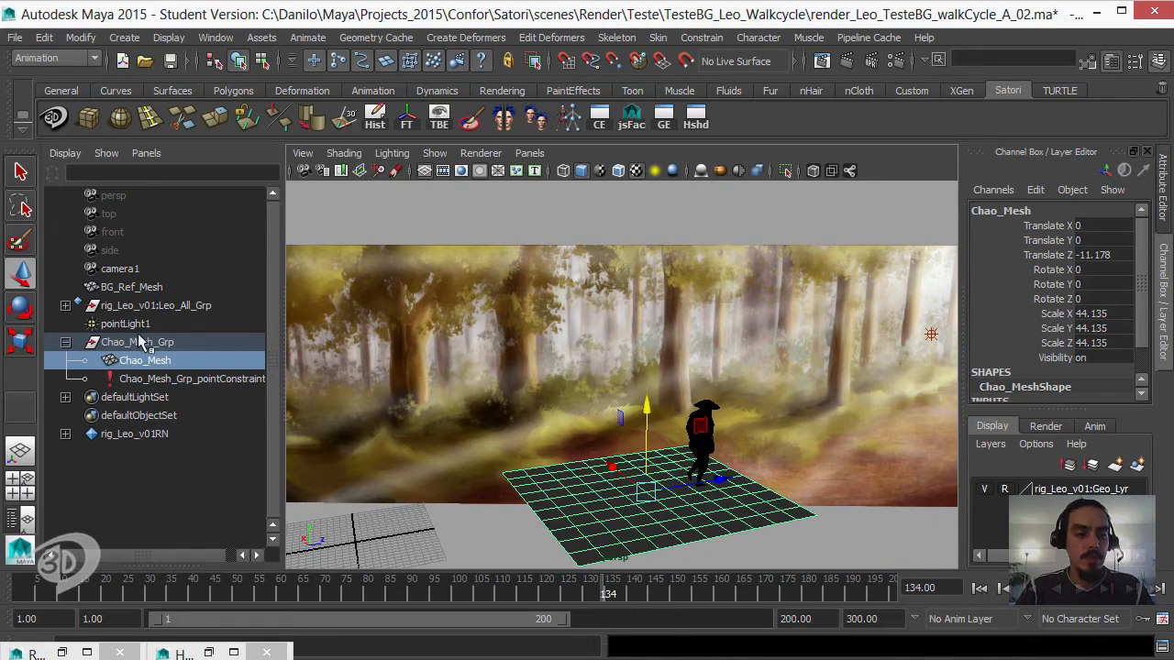
middle_drag(133, 275, 629, 302)
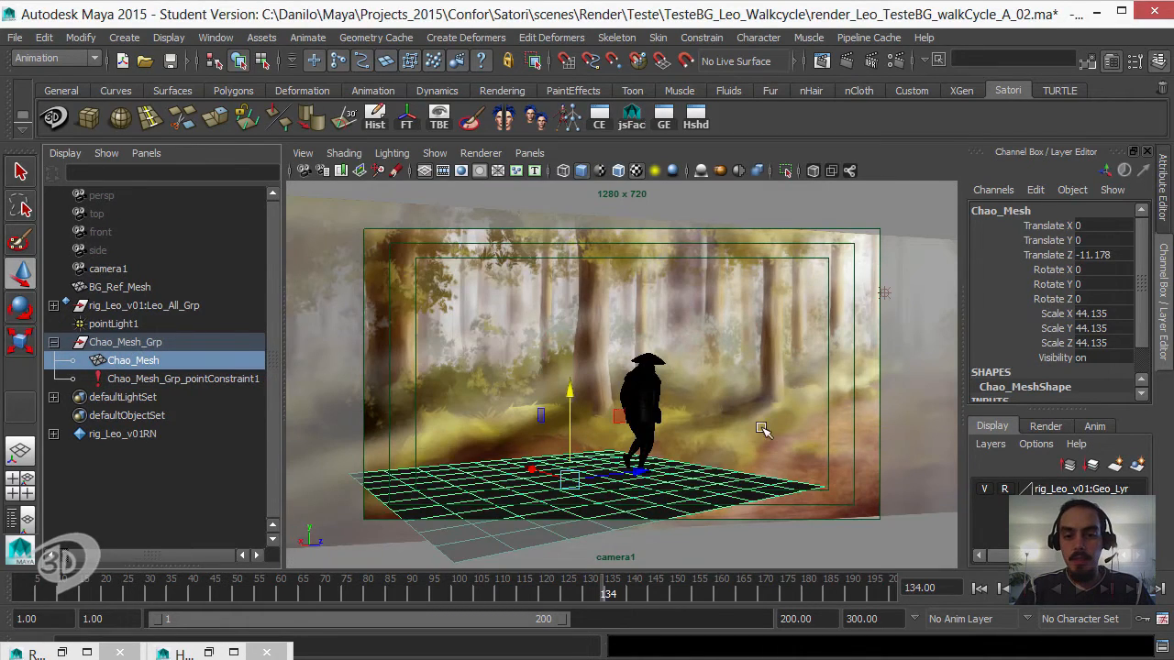
click(52, 587)
drag(650, 593, 937, 598)
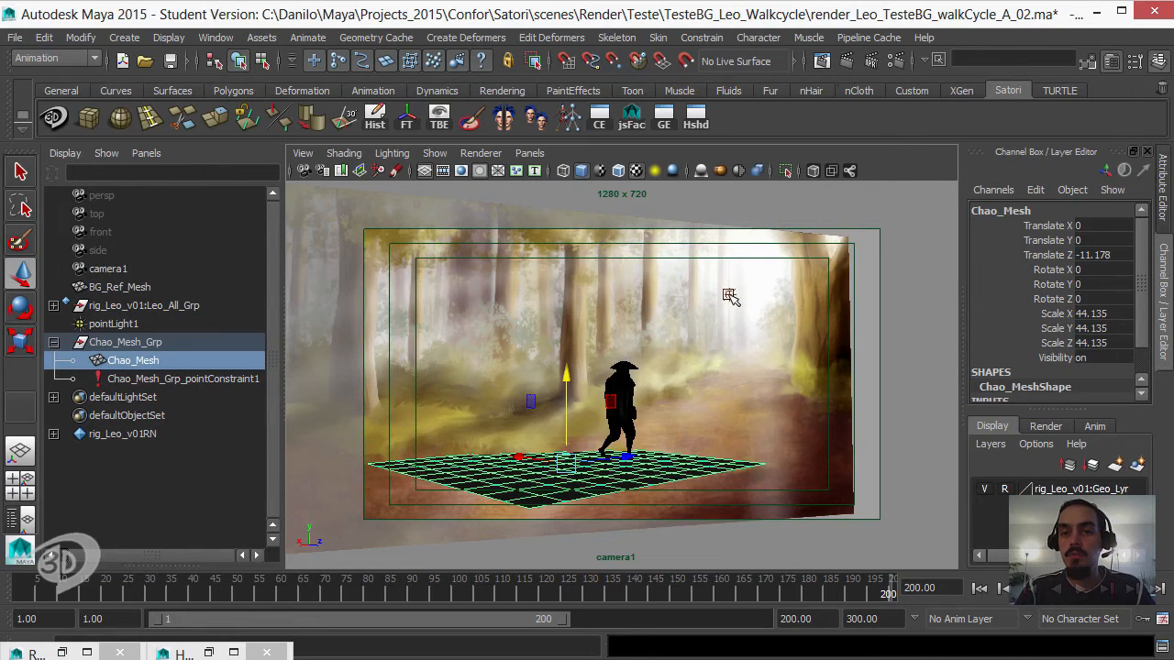
Enable depth map shadows on pointLight1 and test-render the current frame from camera1
click(730, 295)
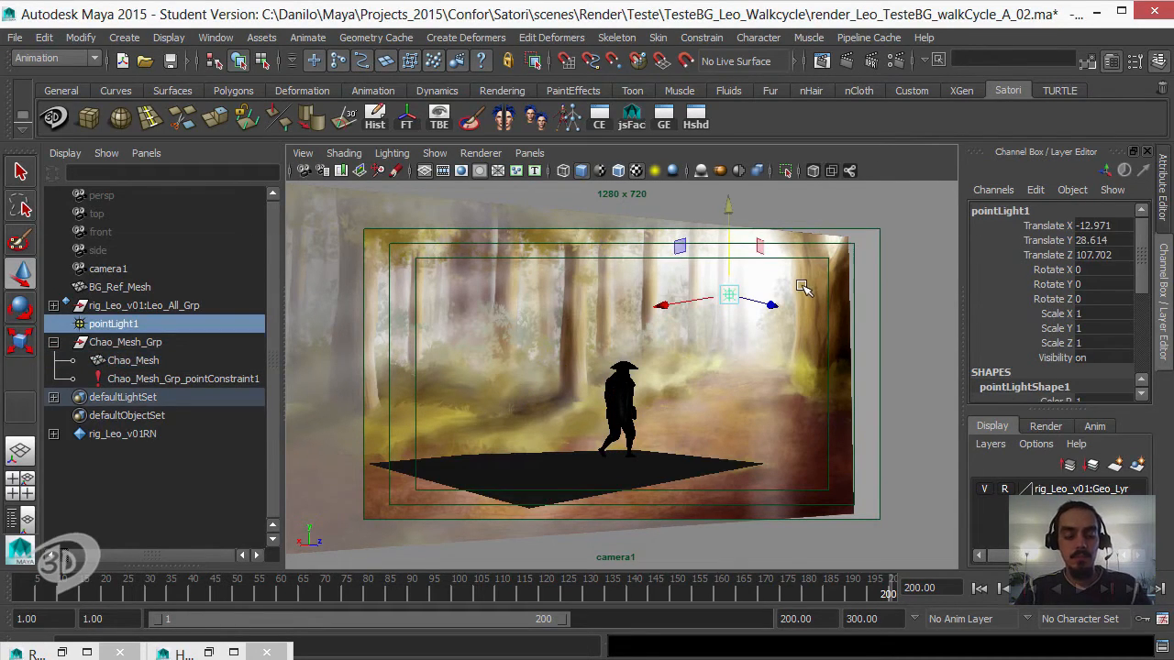
key(ctrl+a)
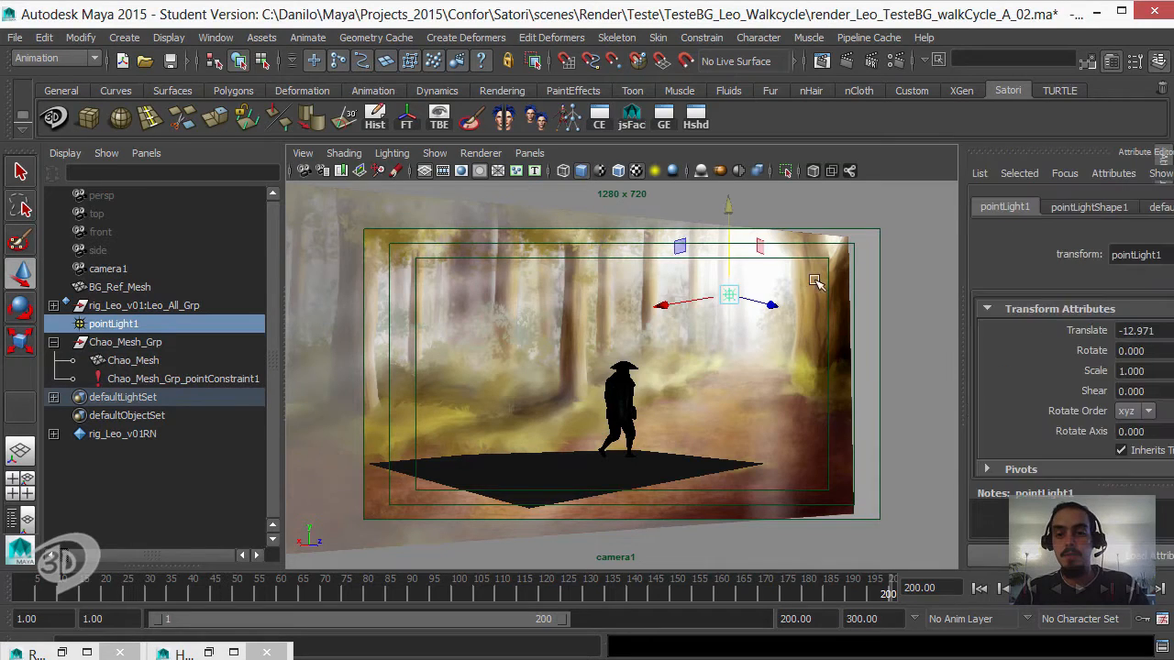
click(898, 209)
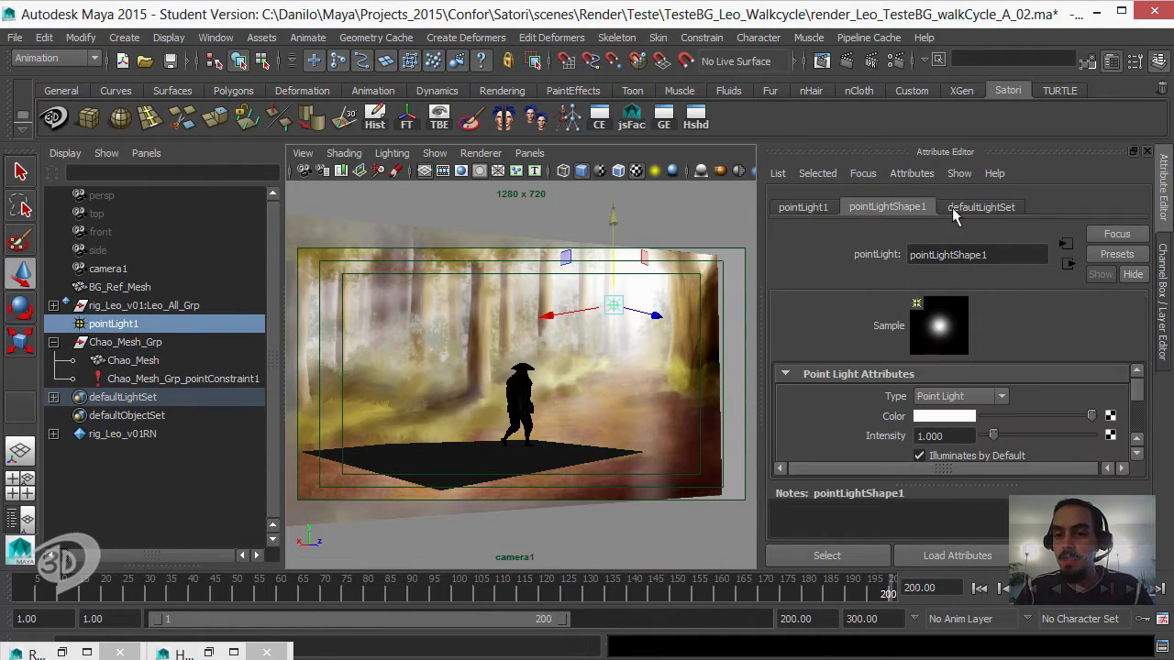
scroll(1140, 390, down, 5)
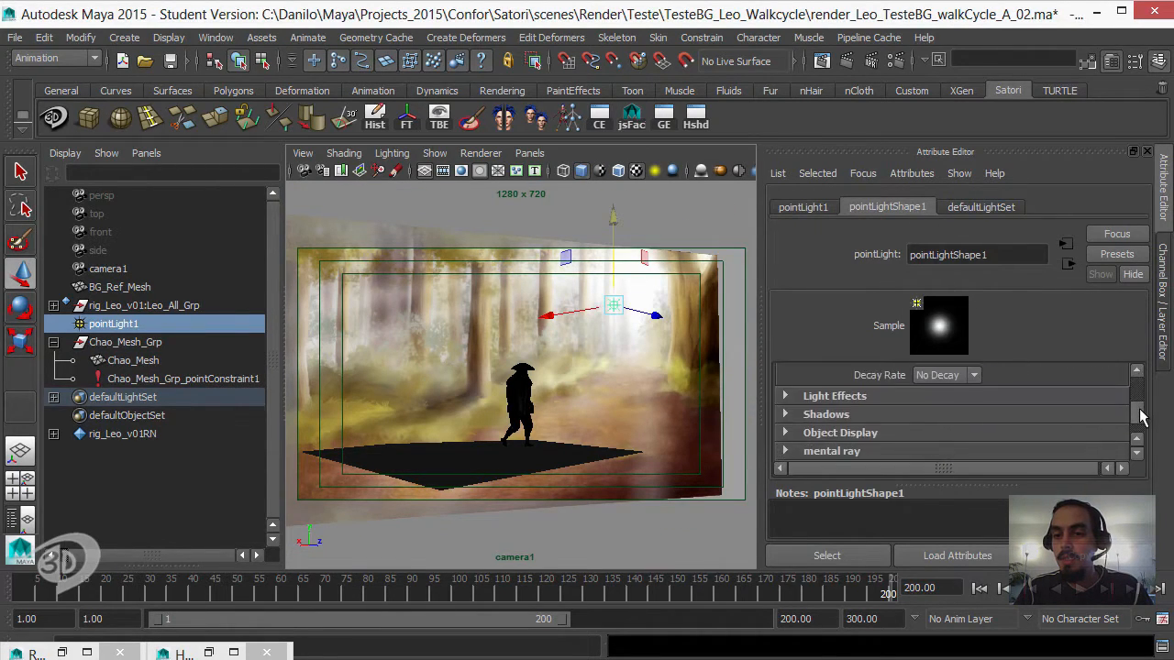
click(990, 410)
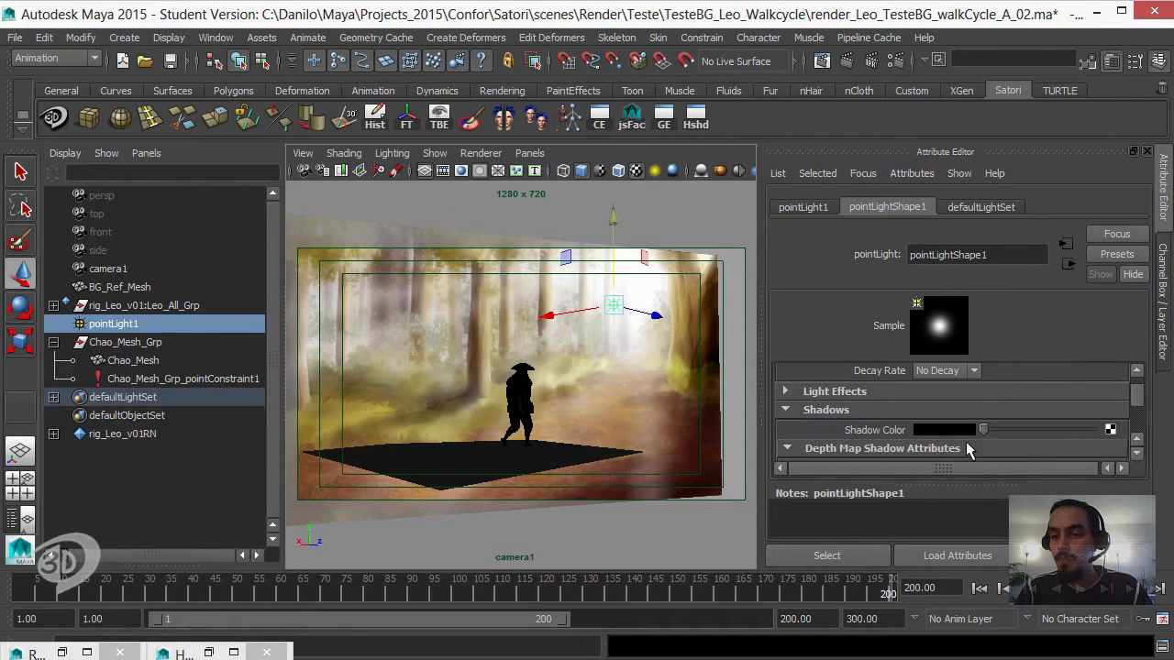
scroll(1137, 453, down, 3)
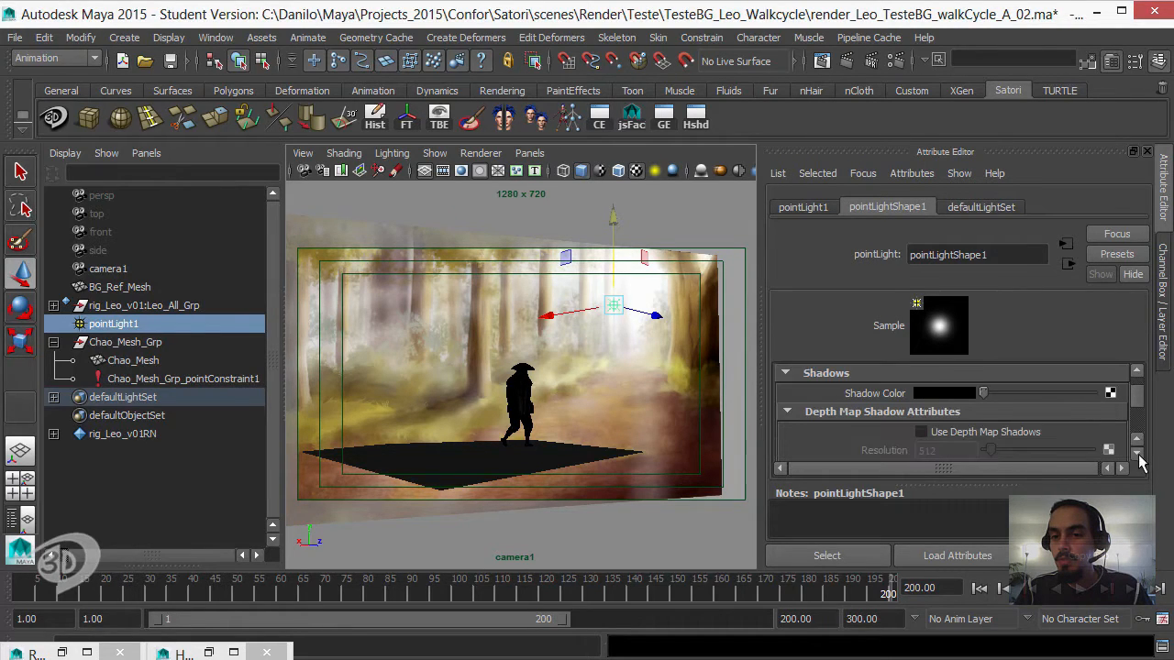
click(921, 414)
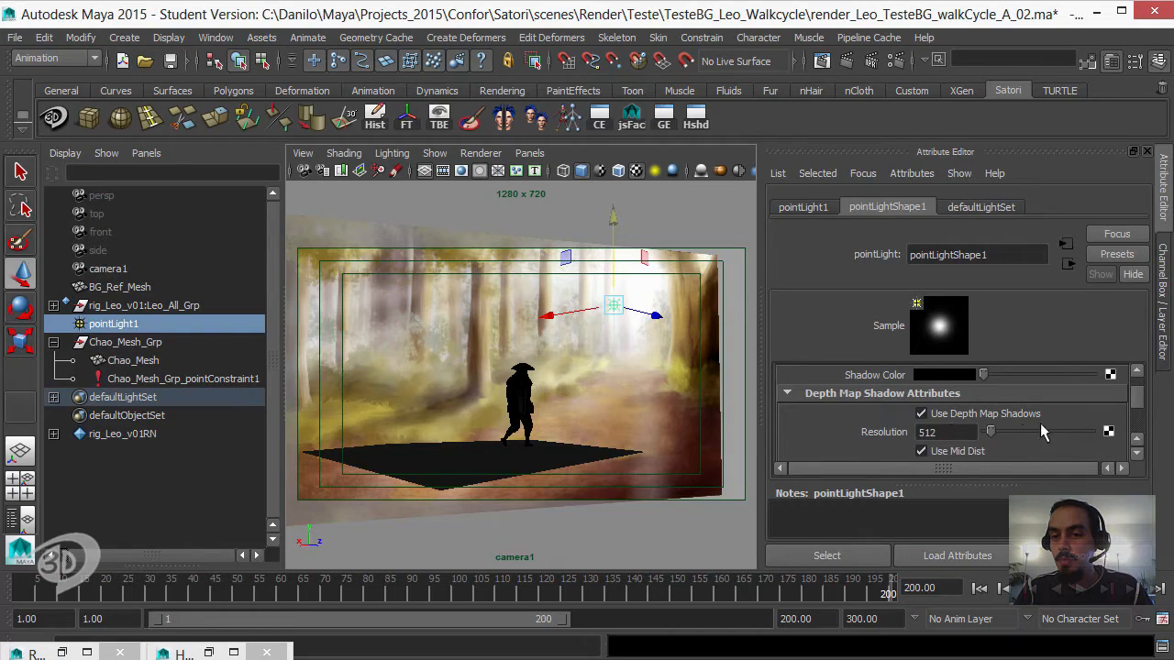
scroll(1137, 460, down, 2)
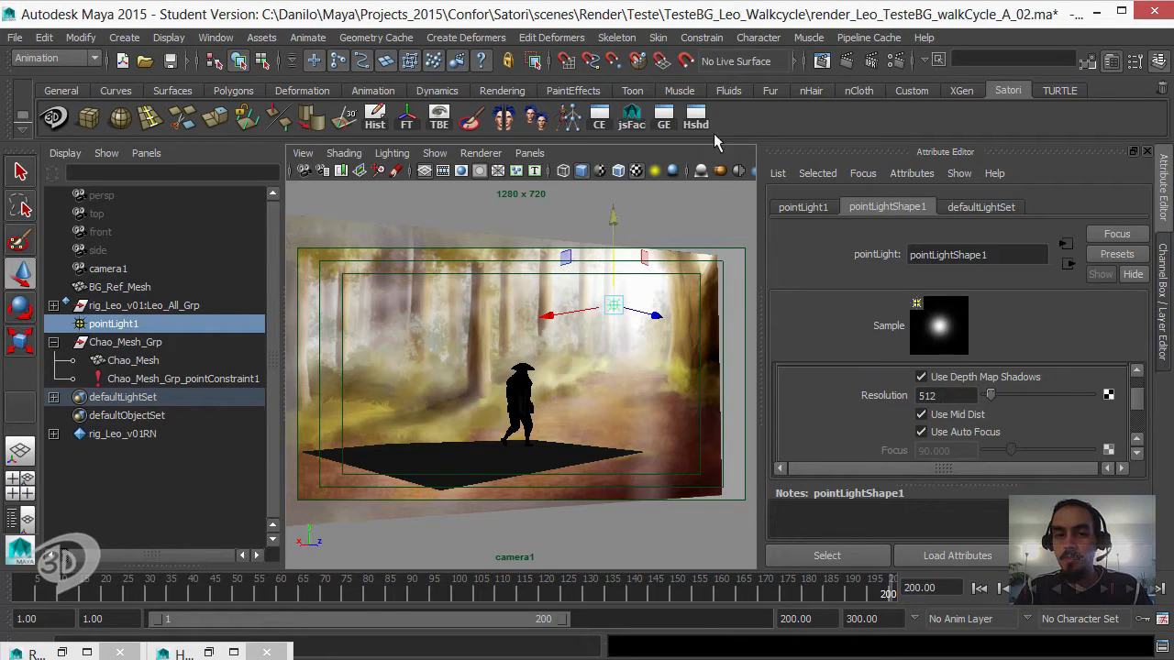
click(847, 61)
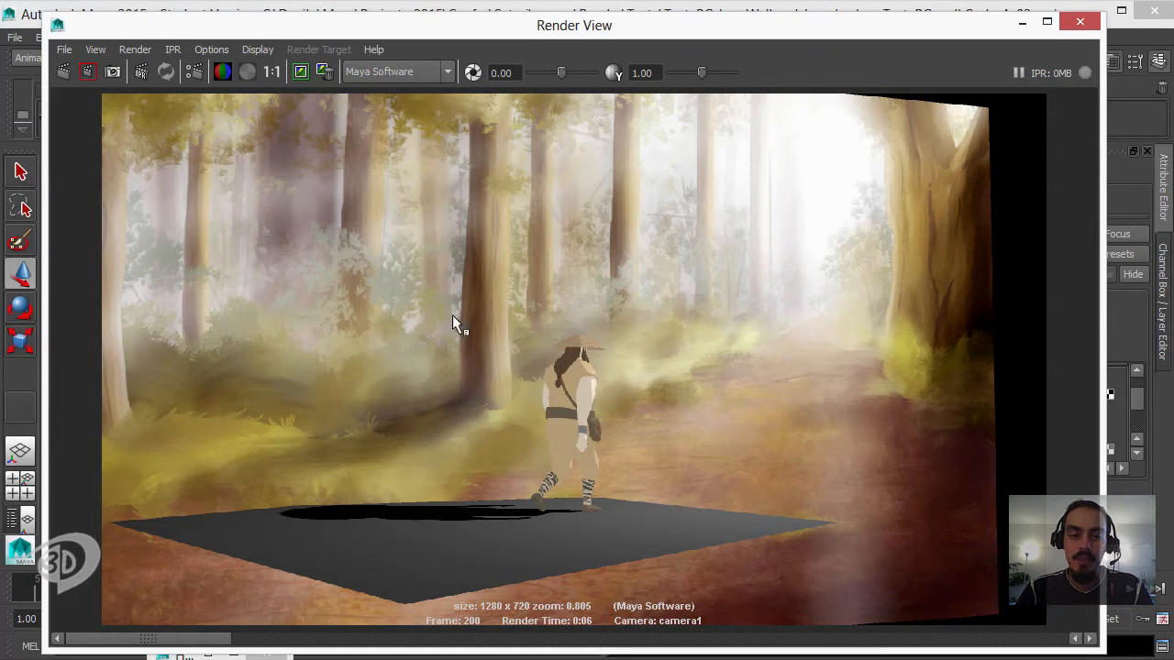
click(1002, 23)
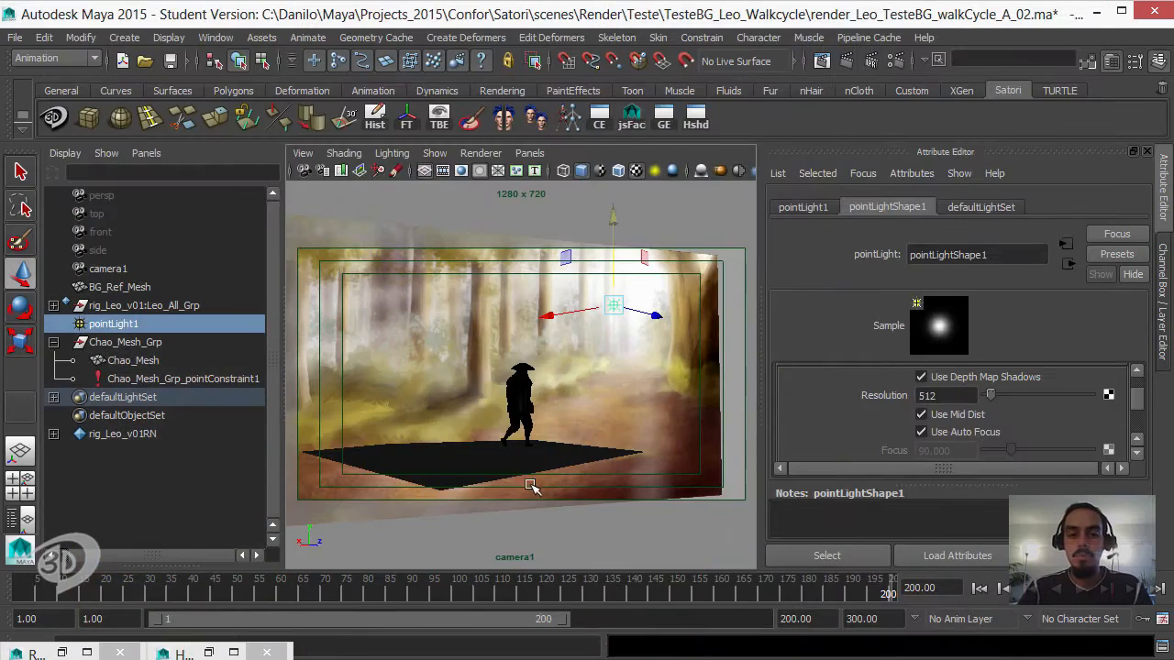
Assign a new Use Background material to the Chao_Mesh ground plane
click(446, 468)
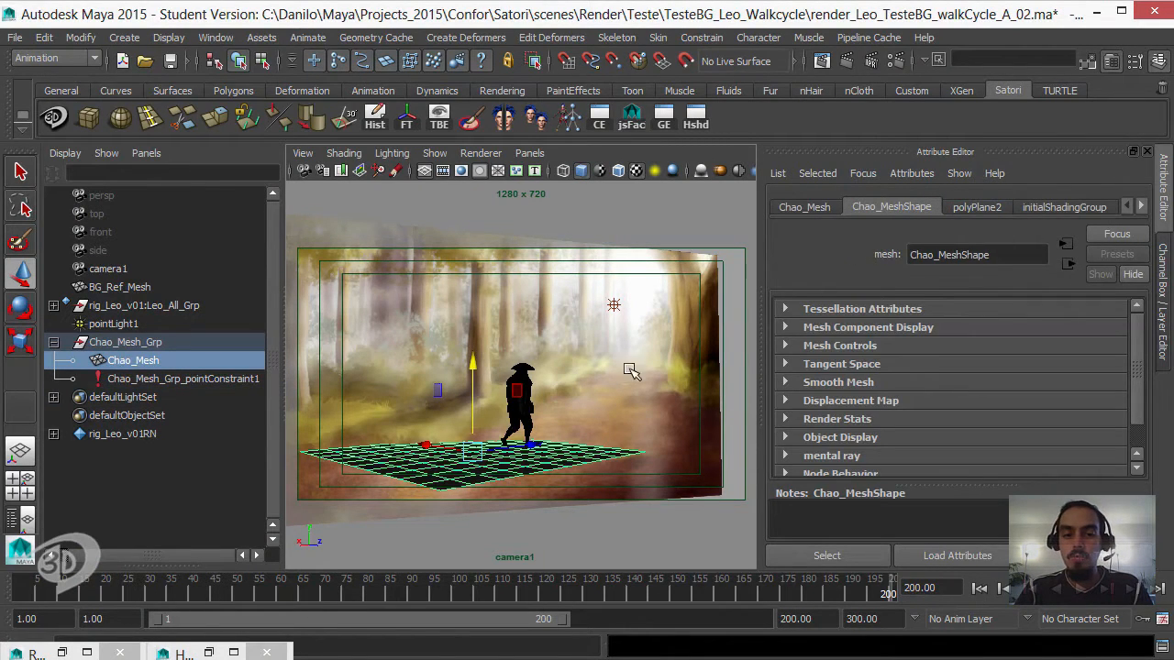
right_click(431, 463)
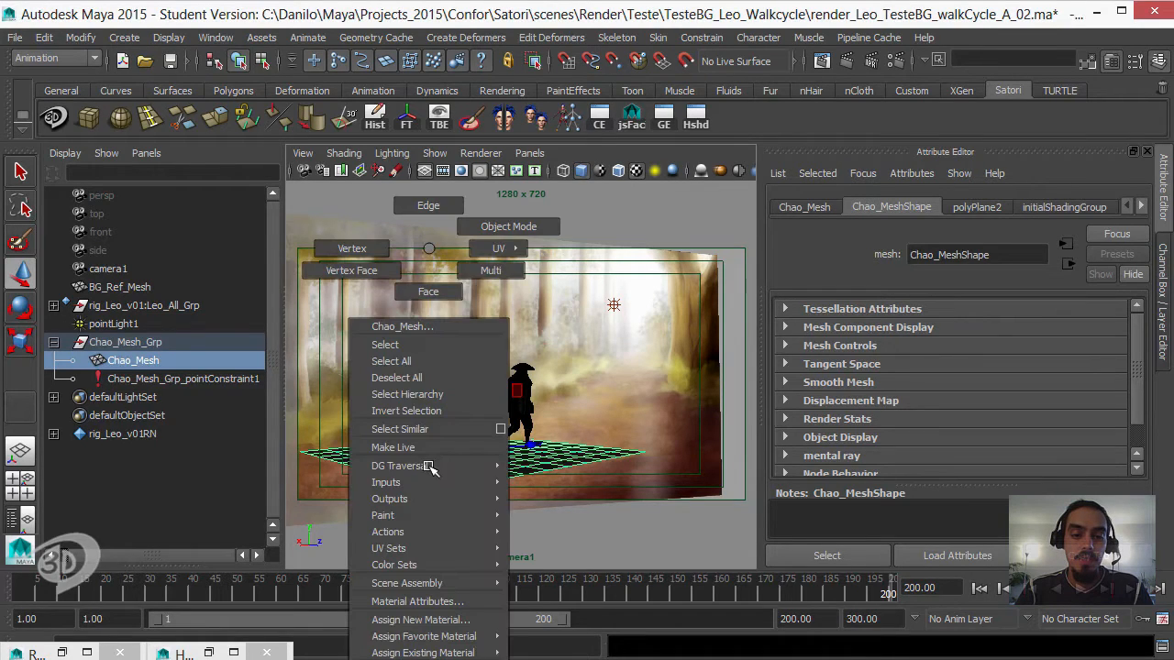
click(438, 620)
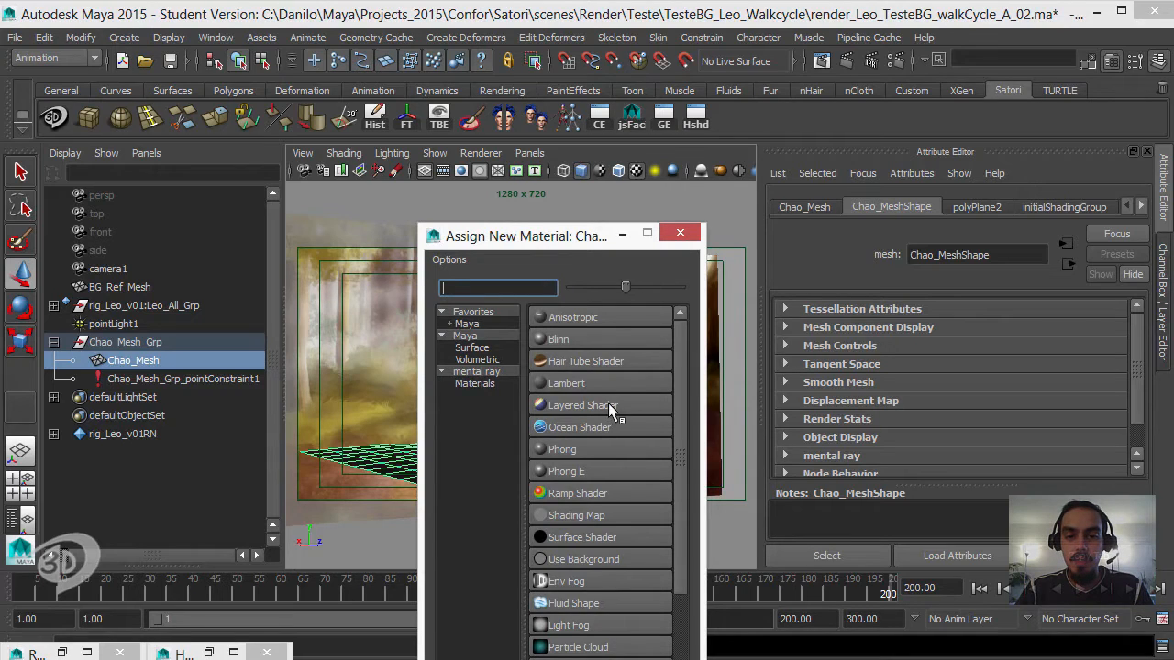
drag(675, 397, 682, 427)
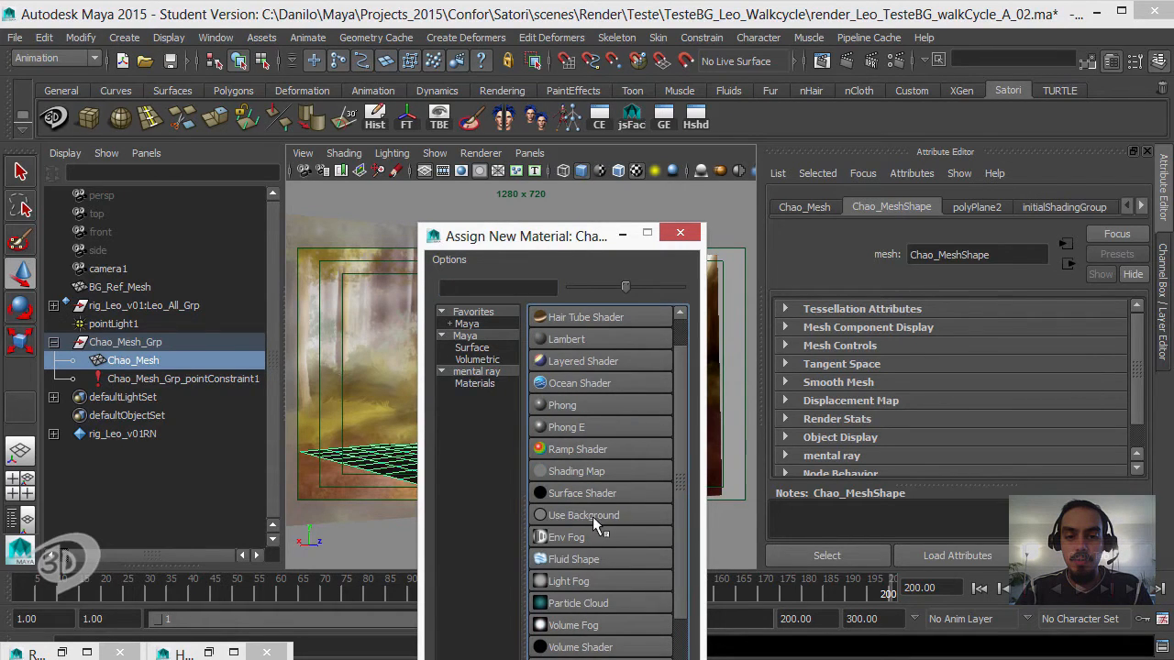
click(628, 515)
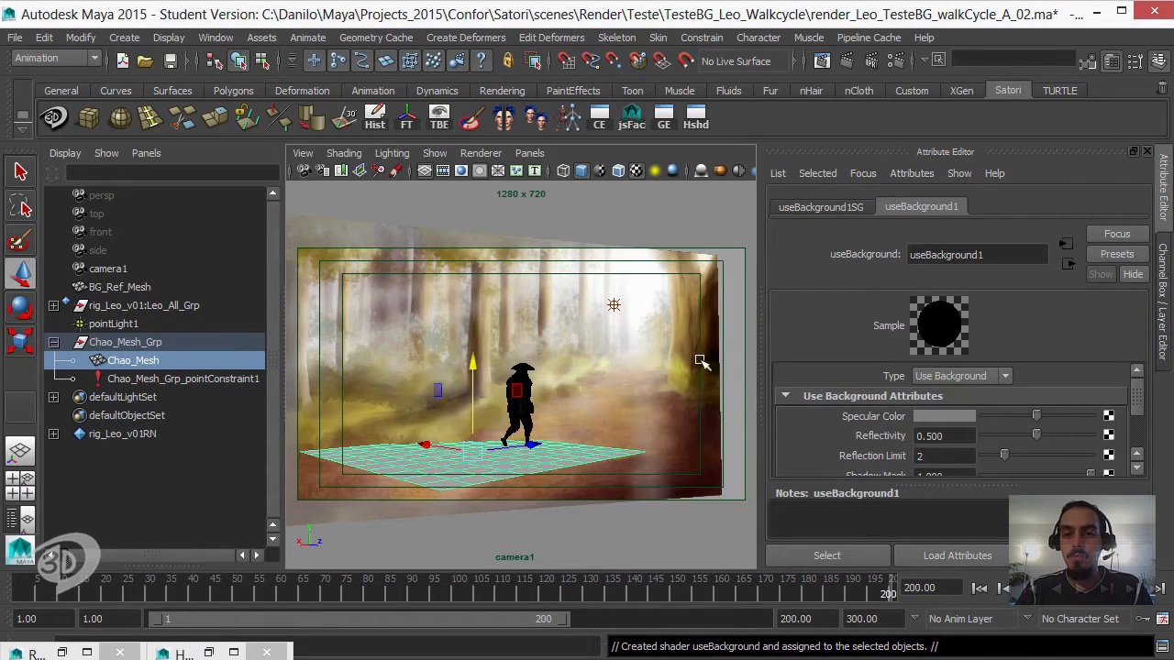
Test-render the plane with its Use Background material and set the material's Reflectivity to 0
click(846, 61)
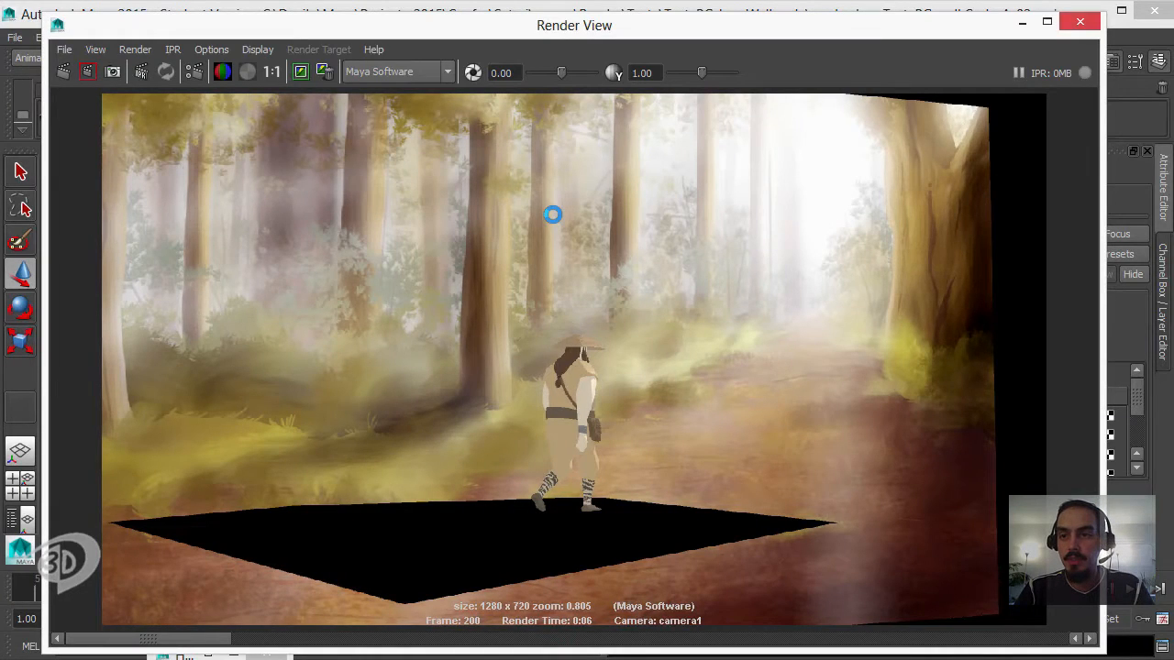
key(alt+F4)
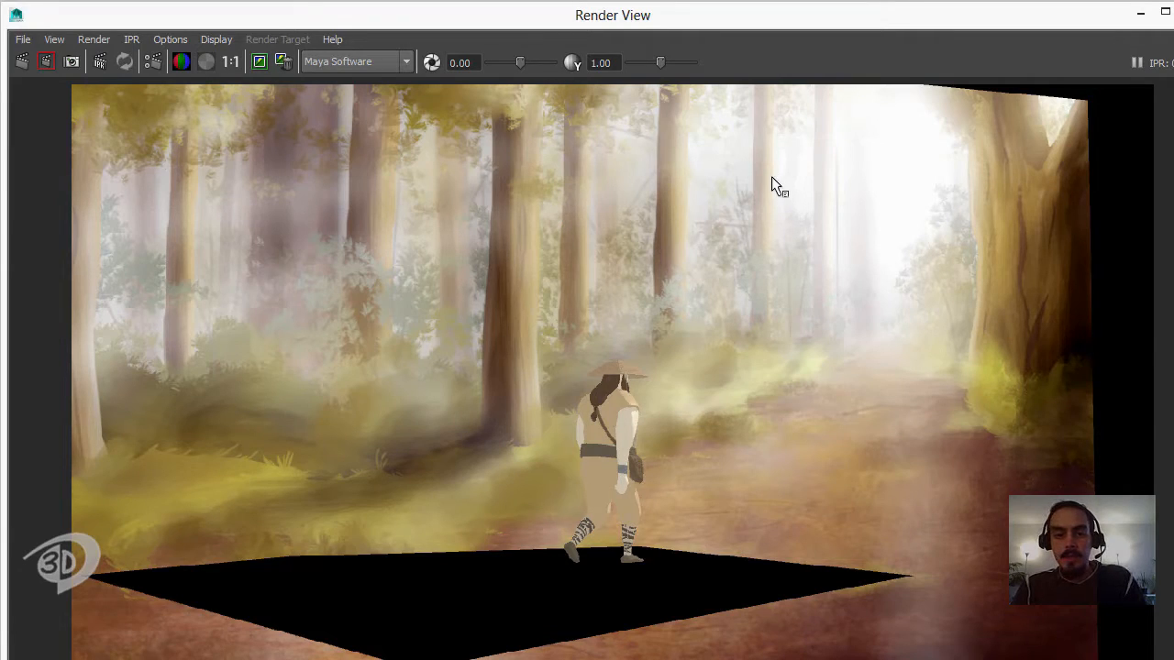
click(1140, 12)
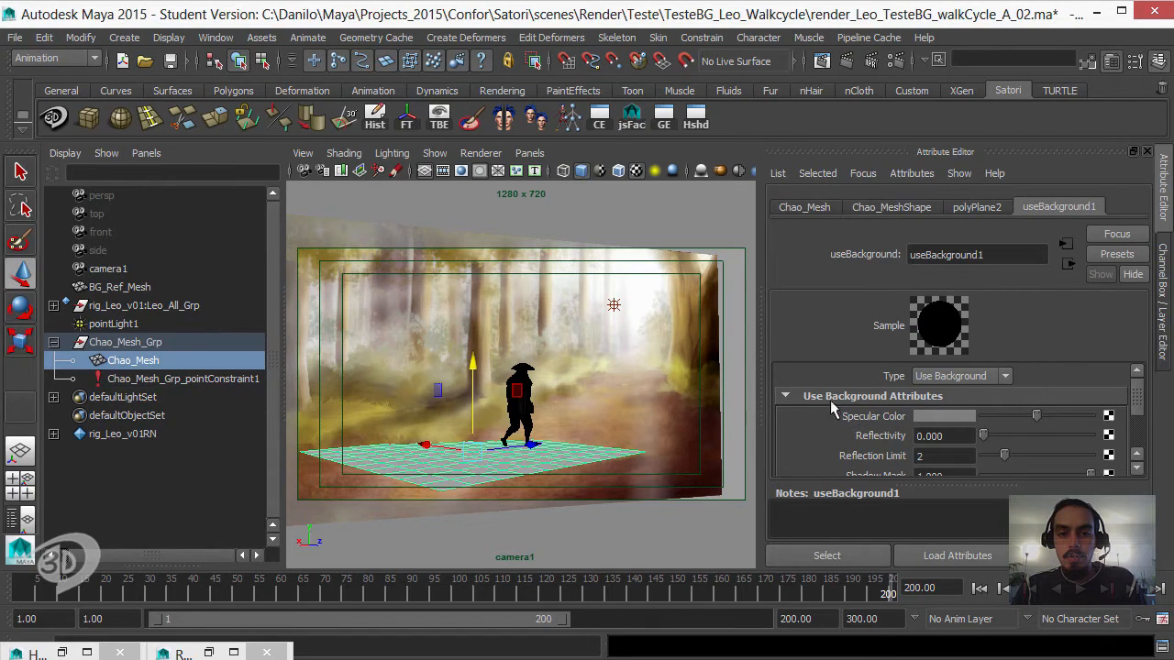
scroll(1138, 410, down, 2)
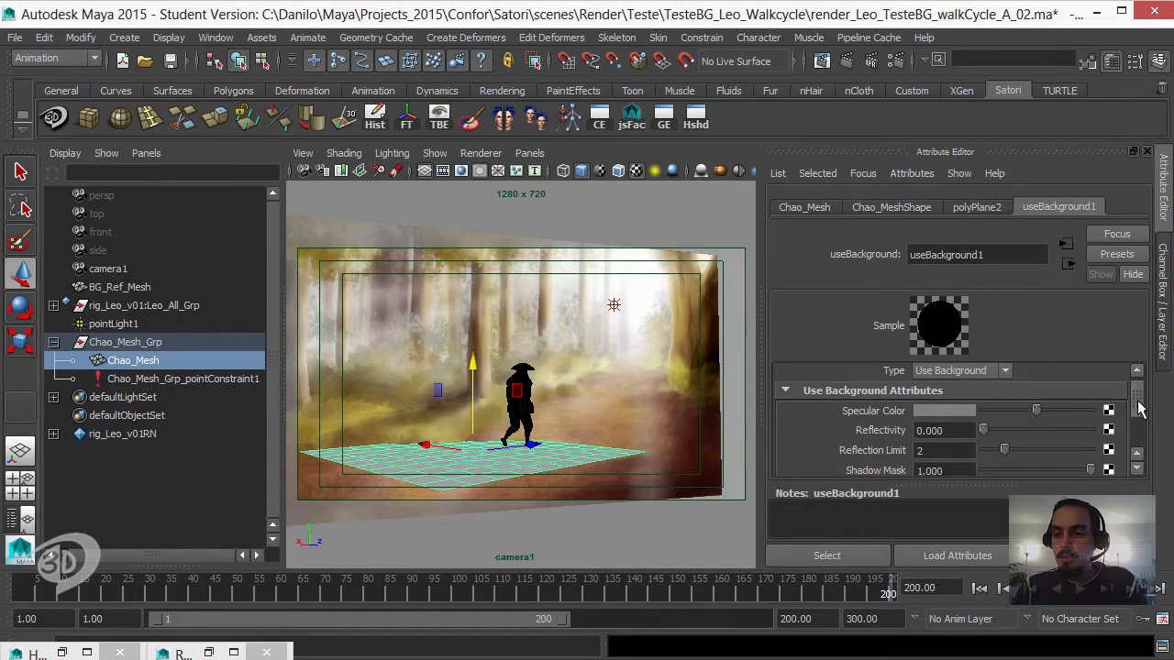
drag(1138, 410, 1138, 415)
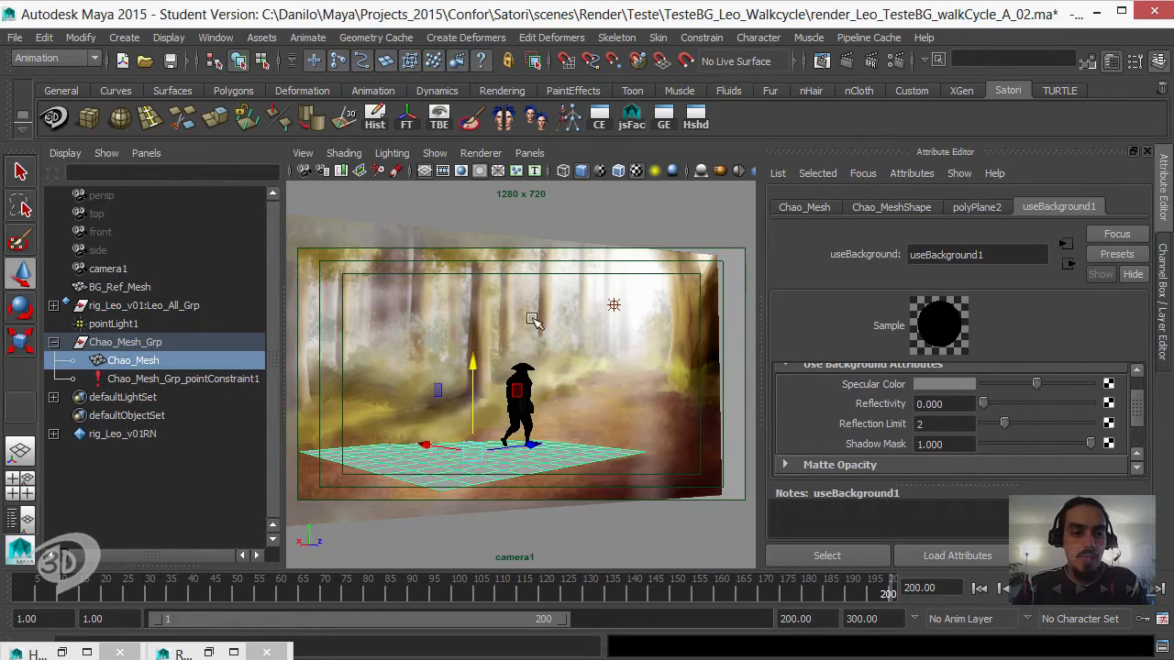
Change camera1's environment background color from black to a medium gray
click(96, 196)
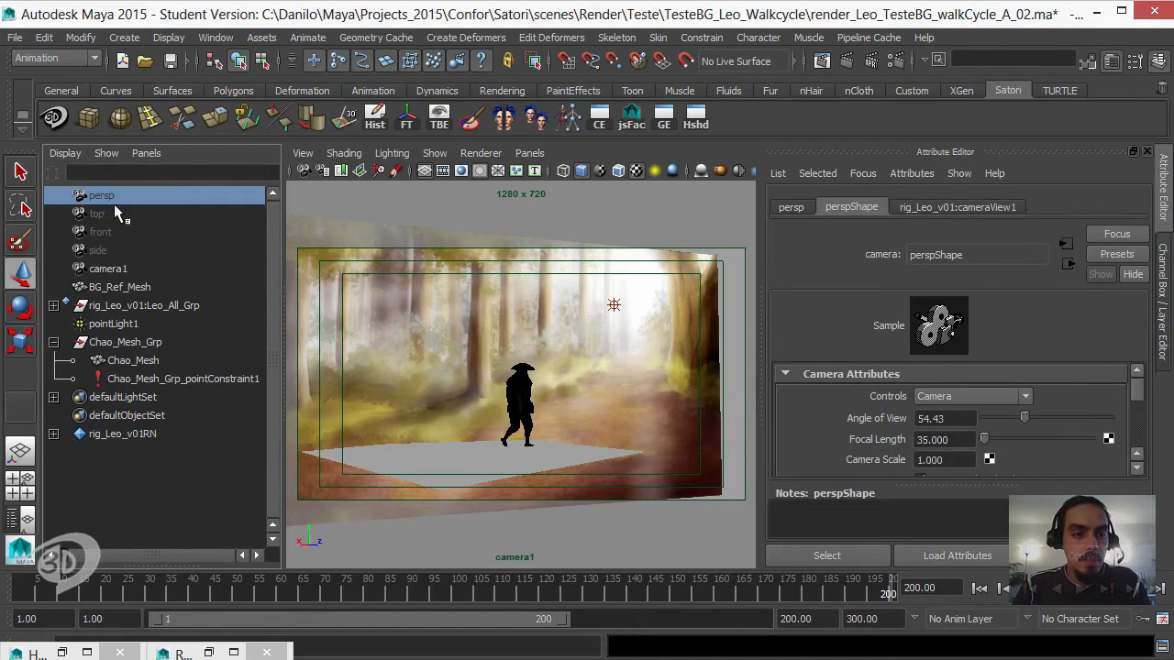
click(117, 269)
drag(1138, 394, 1140, 433)
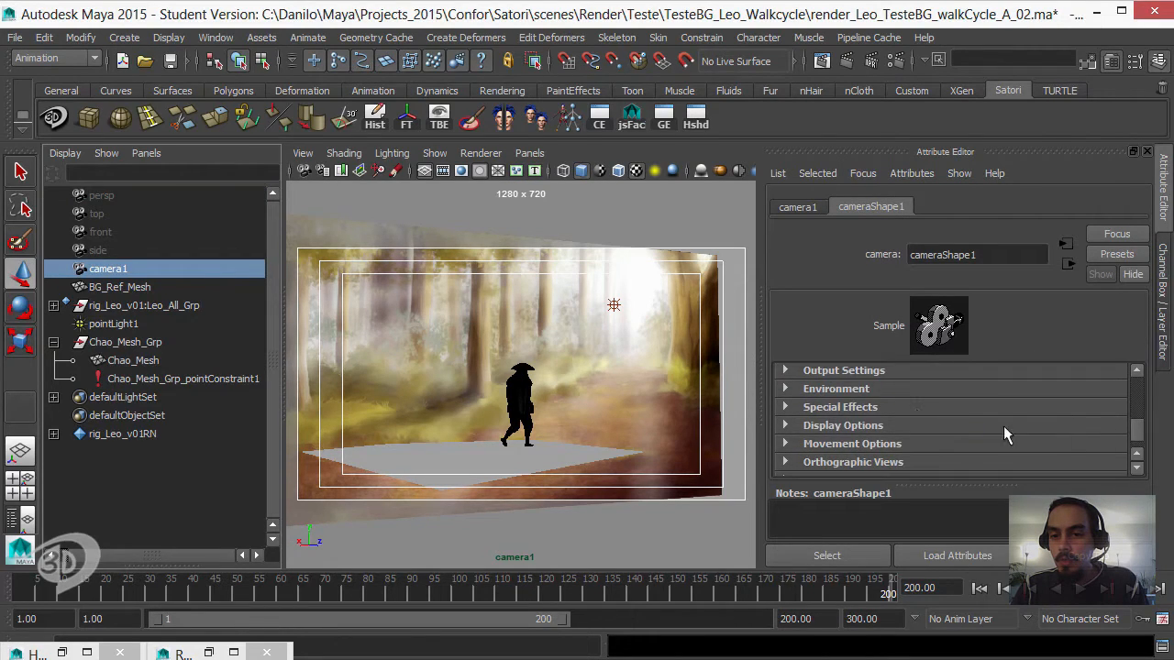
click(846, 393)
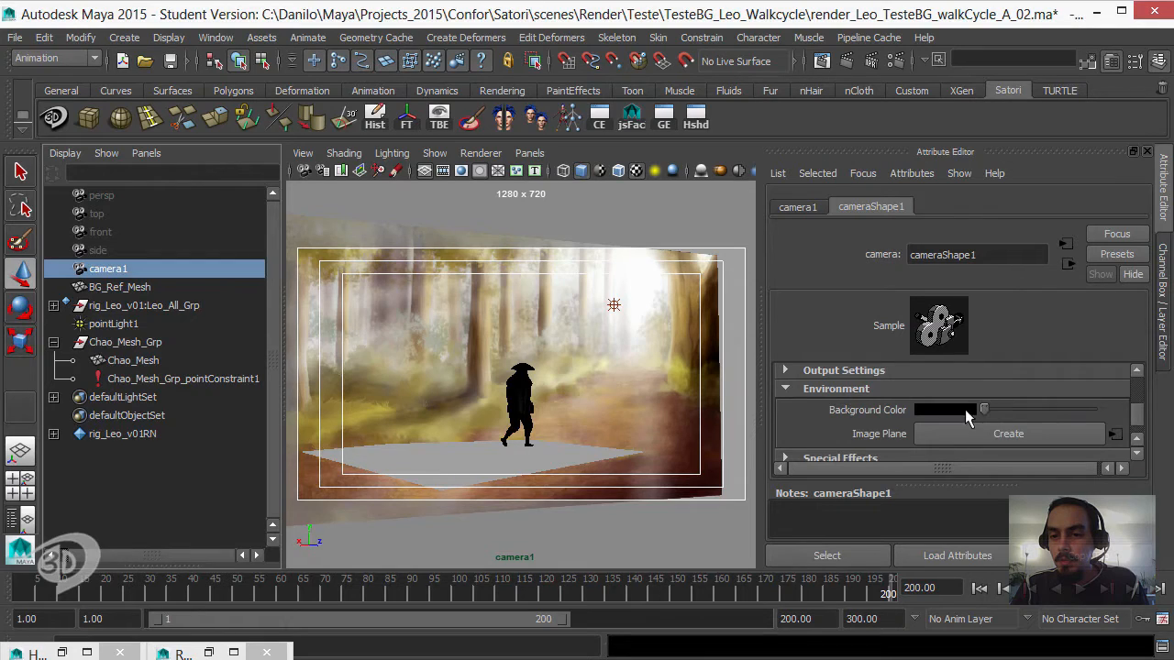
drag(986, 411, 1039, 409)
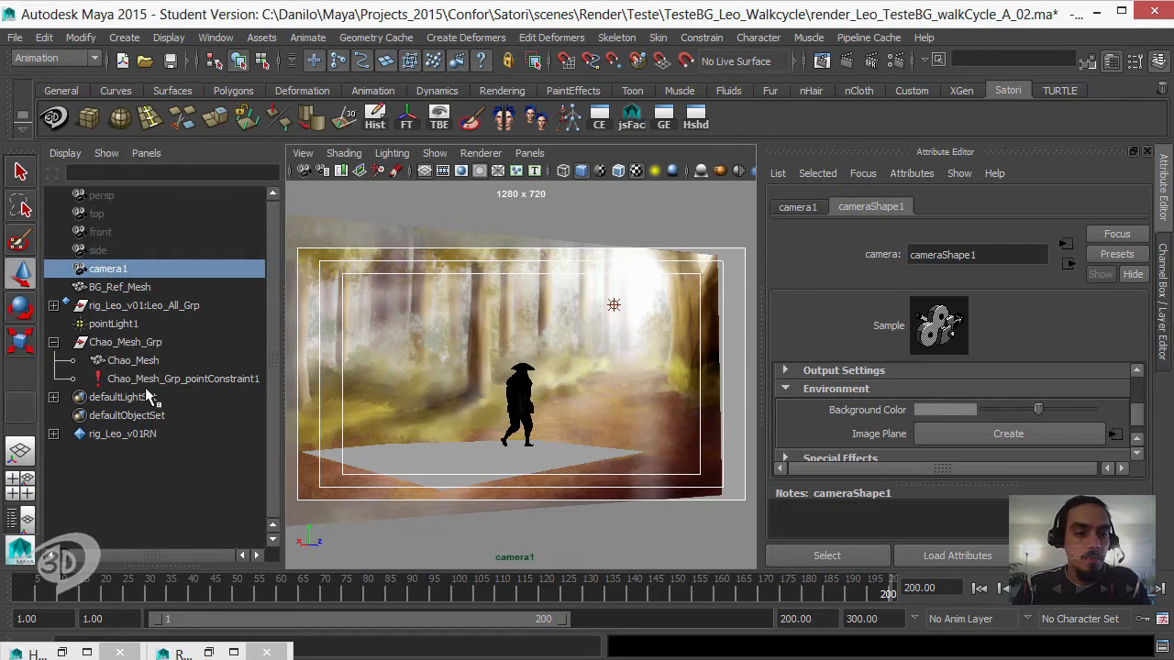
Render frame 200 again to check the ground plane and shadow against the gray camera background
click(181, 652)
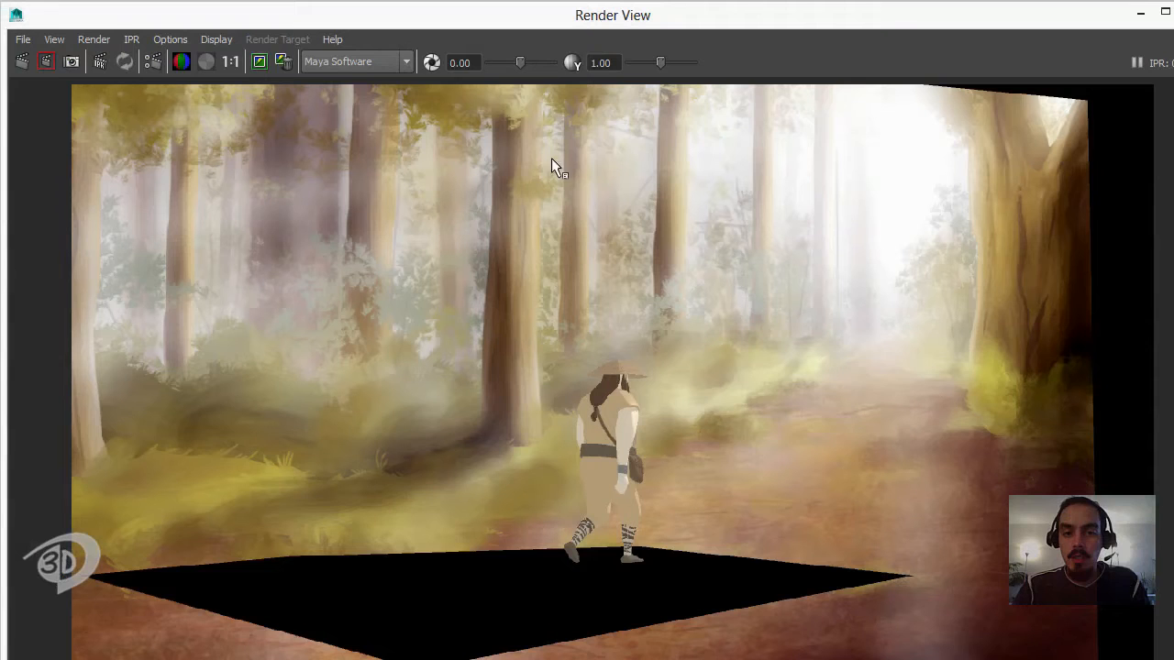
click(38, 64)
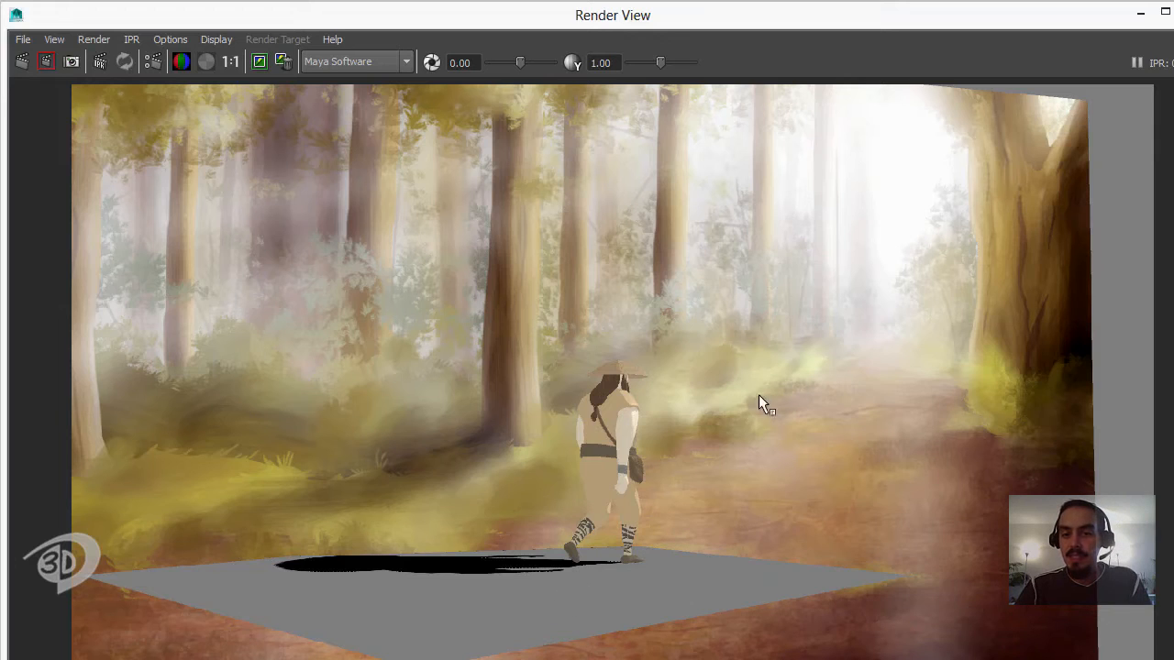
click(1137, 13)
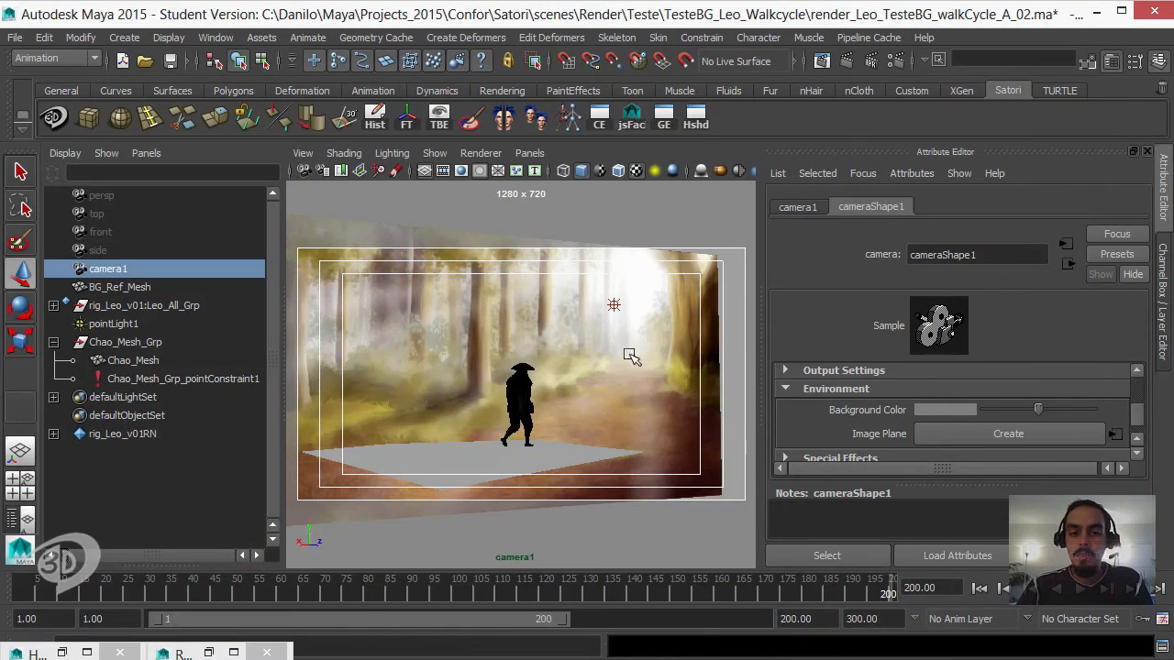
Turn off depth map shadows on pointLight1 and create a directional light
click(148, 324)
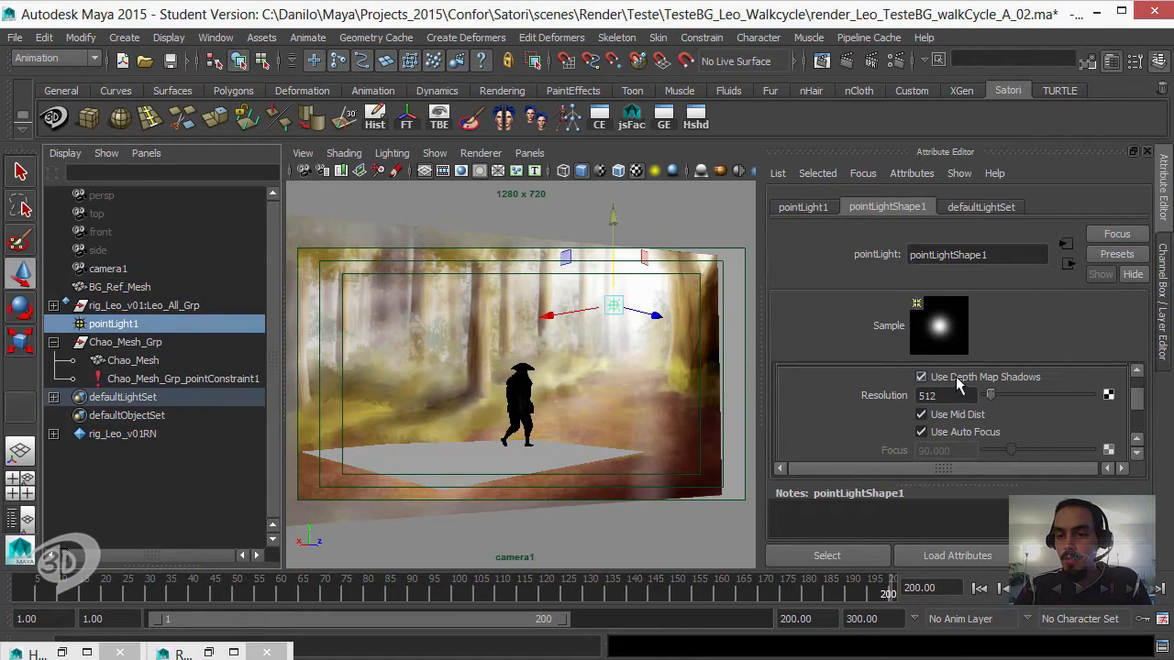
click(956, 376)
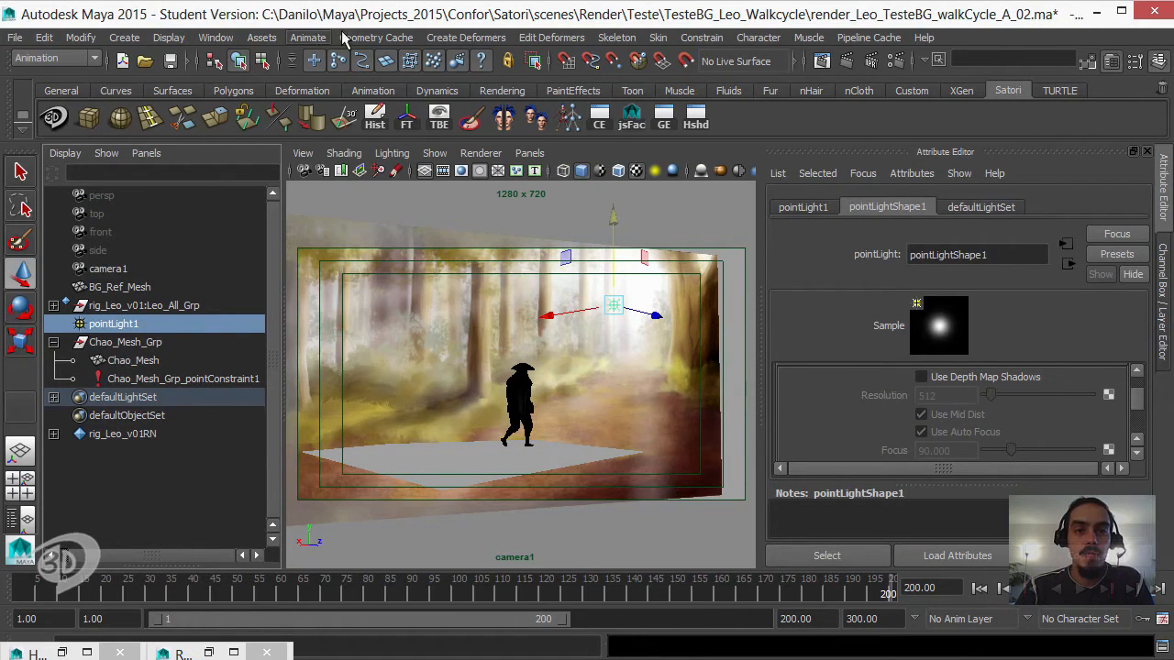
click(124, 38)
mouse_move(142, 116)
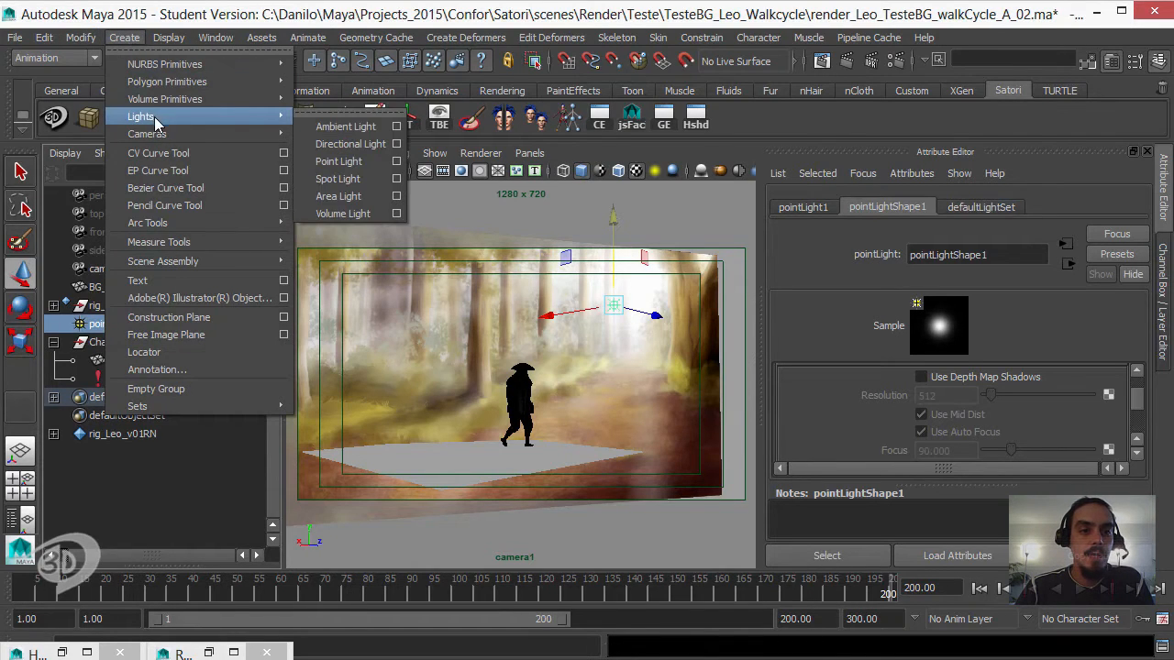
click(347, 144)
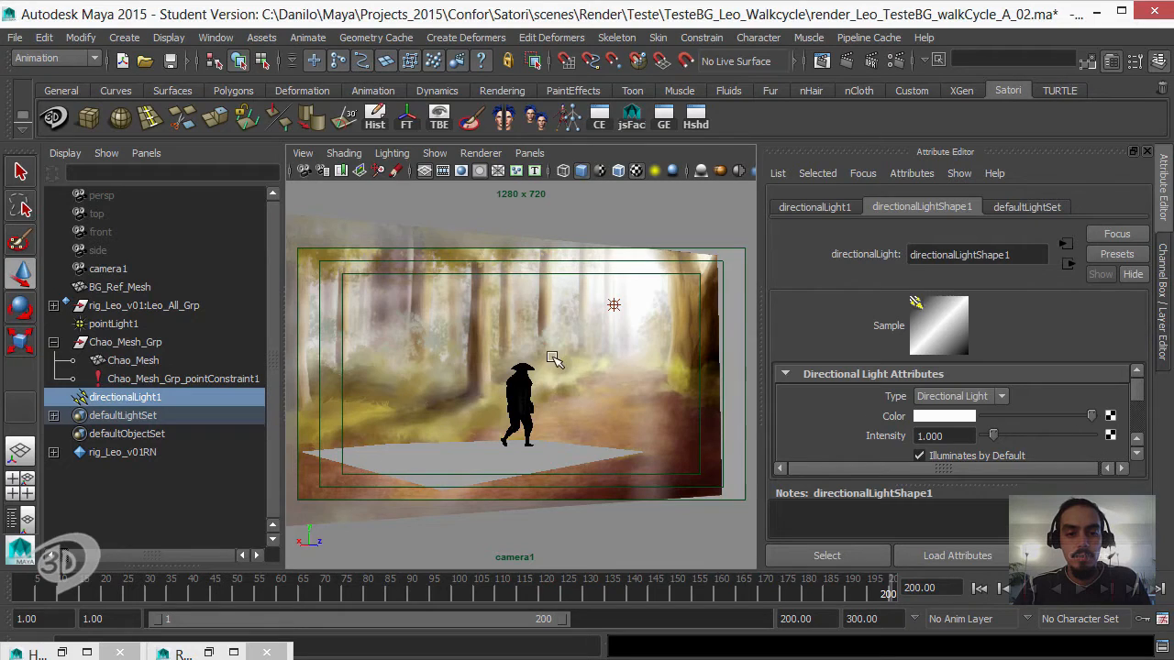
Move directionalLight1 up and across the scene in the perspective view, placing it near pointLight1
key(space)
drag(539, 373, 539, 337)
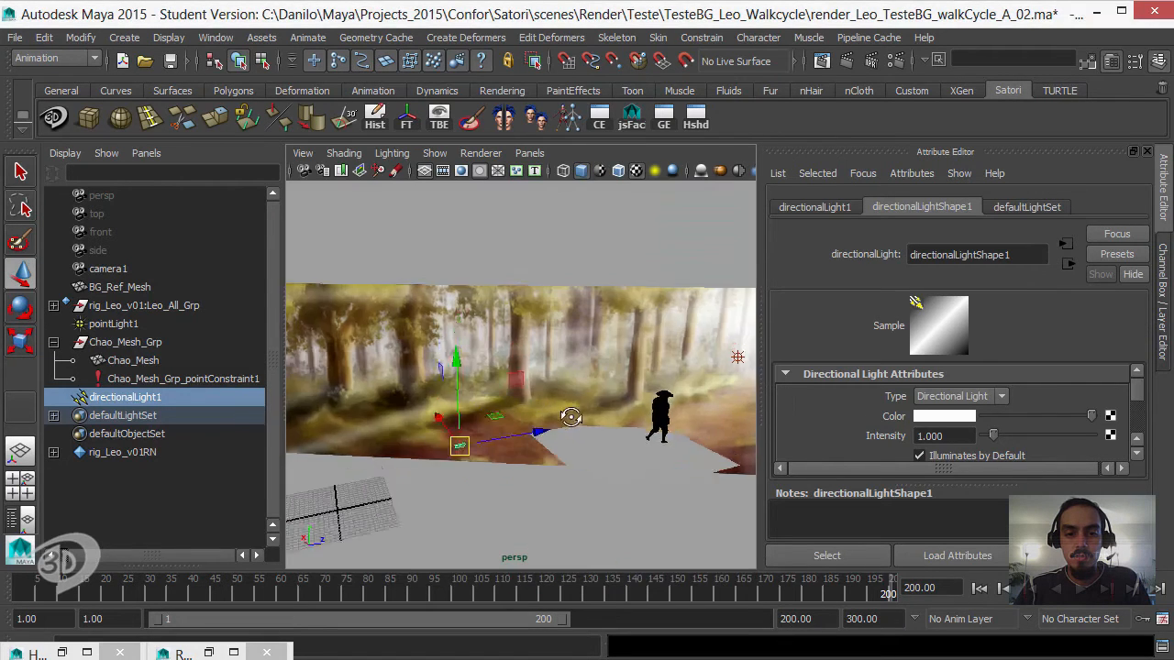
alt+right_drag(568, 420, 532, 406)
drag(512, 454, 439, 334)
drag(355, 260, 629, 428)
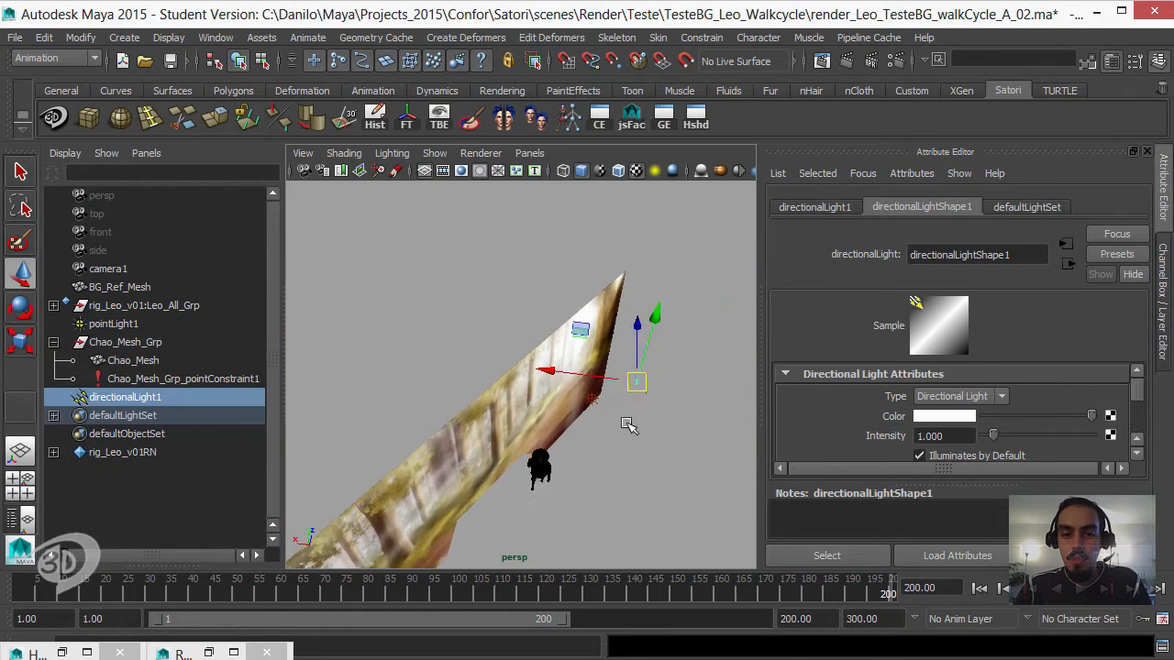
Rotate directionalLight1 so it aims diagonally down toward the character, and look through camera1
alt+drag(542, 380, 651, 364)
key(t)
key(e)
drag(566, 254, 569, 334)
alt+drag(569, 336, 559, 315)
alt+middle_drag(559, 315, 591, 317)
alt+drag(591, 317, 416, 362)
middle_drag(120, 269, 615, 296)
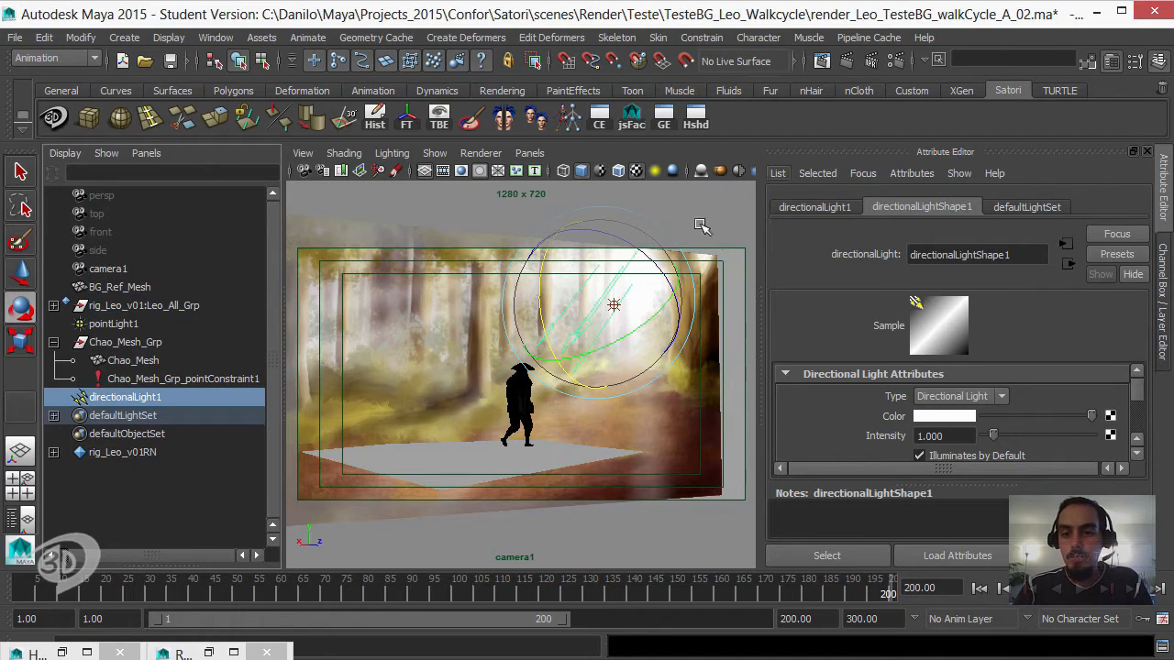
Turn on depth map shadows for directionalLight1 and render frame 200 to check its shadow on the ground plane
drag(1138, 391, 1143, 421)
click(825, 388)
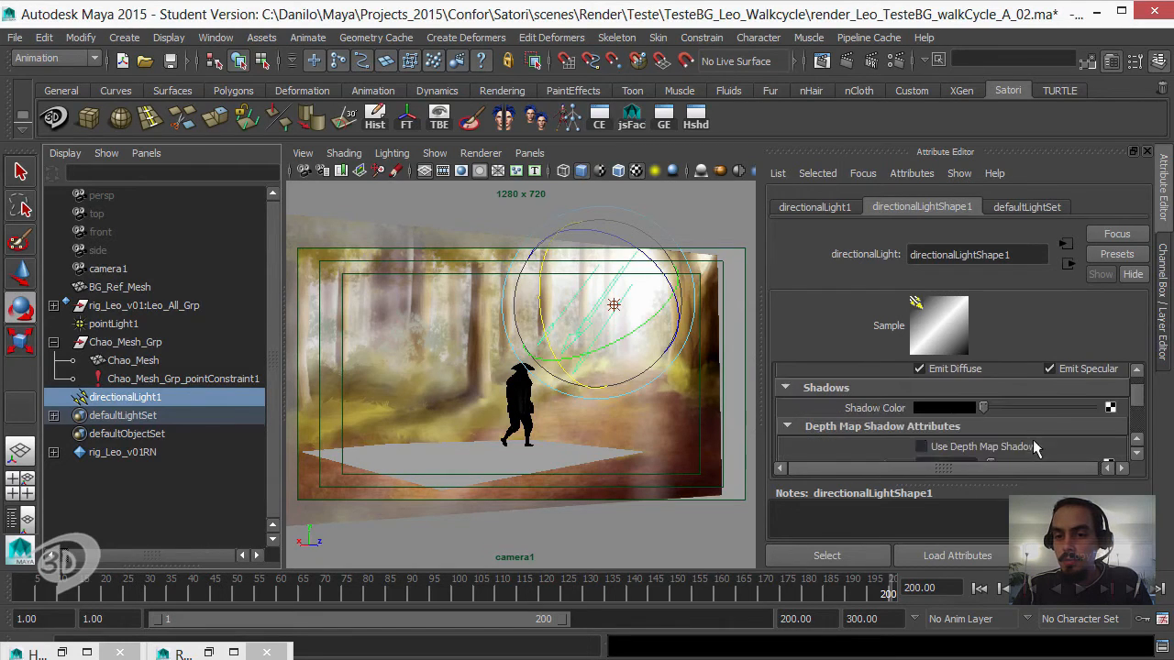
click(845, 61)
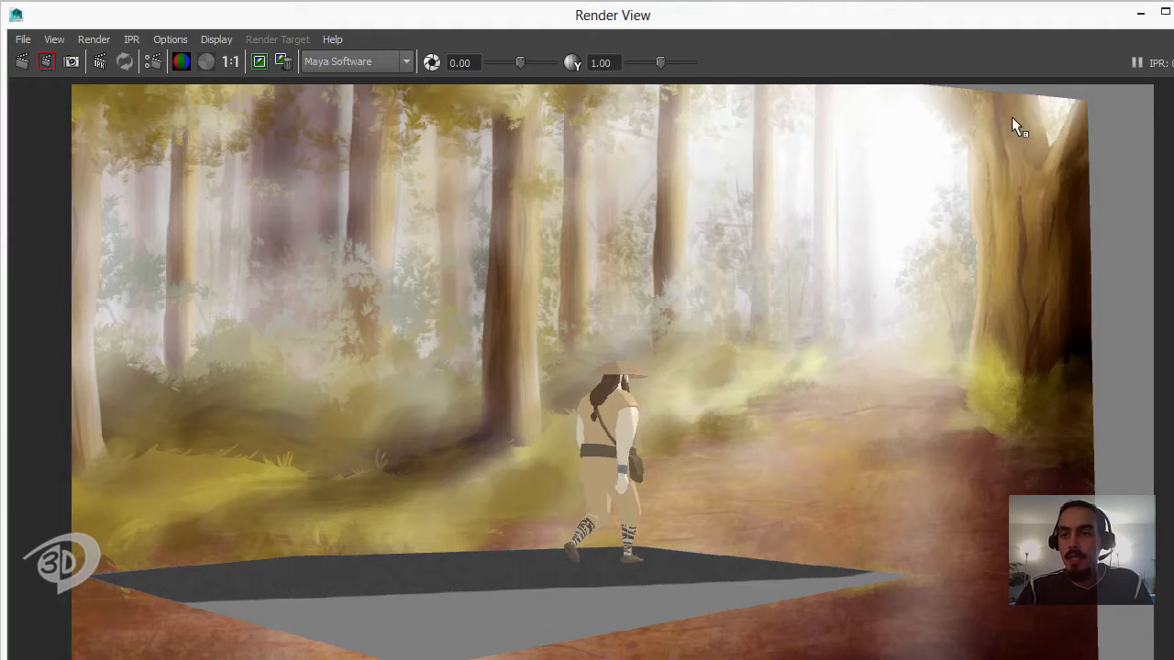
click(1140, 14)
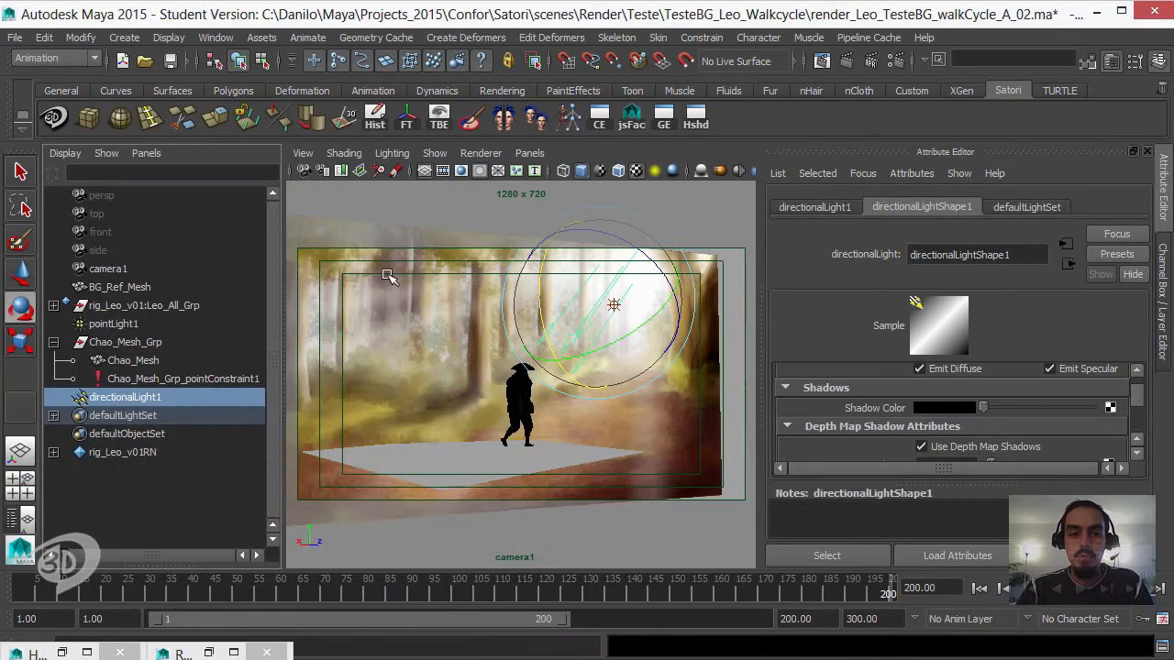
Turn off shadow casting and receiving, motion blur, reflection and refraction visibility, and Double Sided for BG_Ref_Mesh, and render frame 200 again
click(348, 215)
click(354, 269)
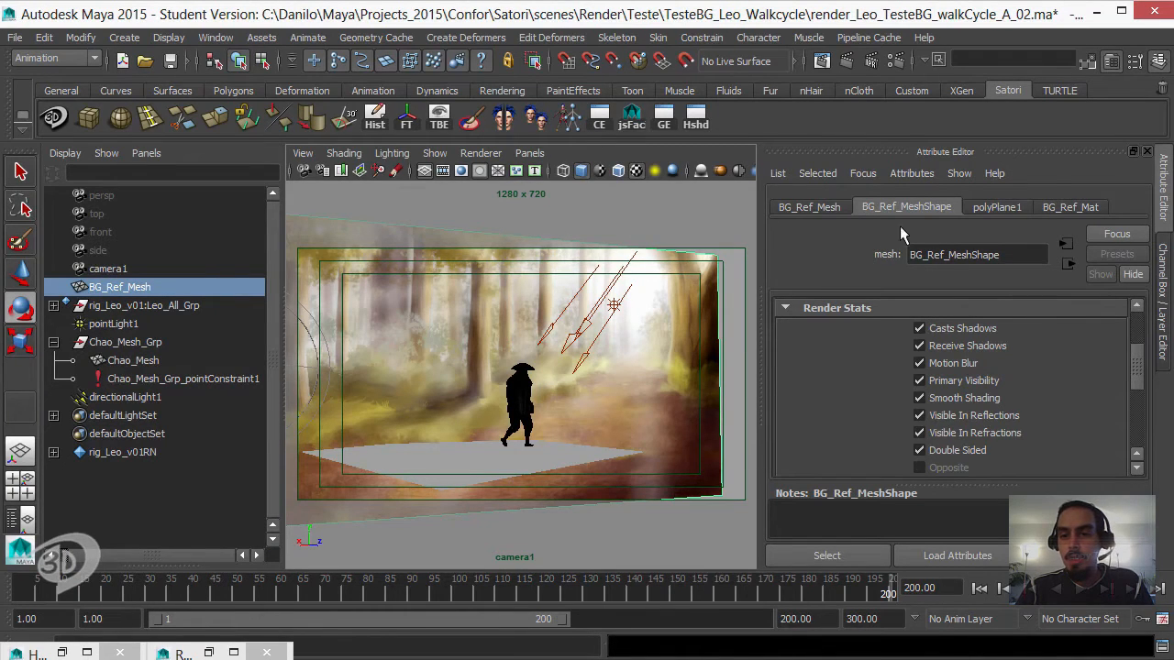
mouse_move(1135, 367)
mouse_down()
mouse_move(1139, 335)
mouse_move(1136, 374)
mouse_up()
click(853, 420)
click(838, 418)
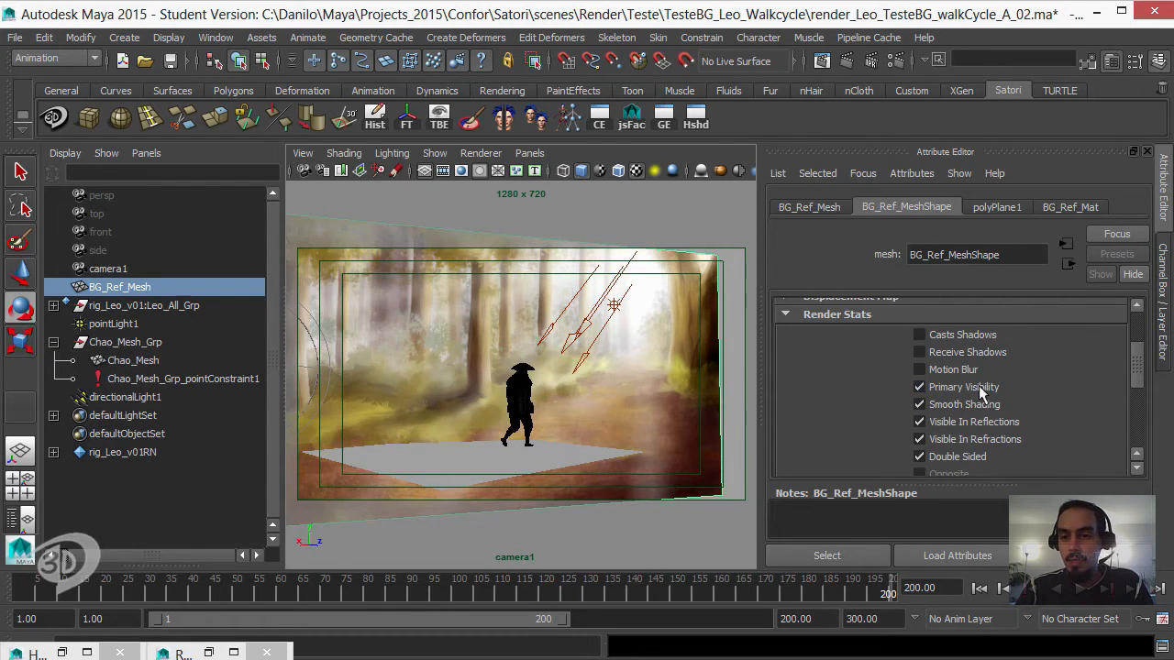
click(966, 423)
click(965, 439)
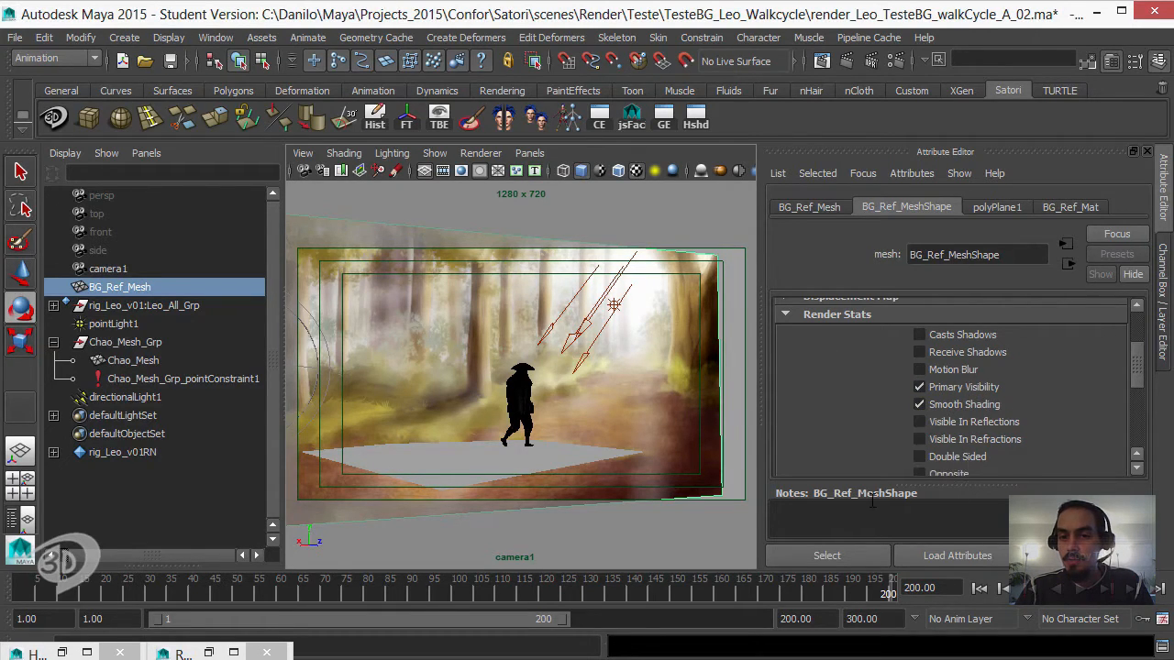
click(847, 61)
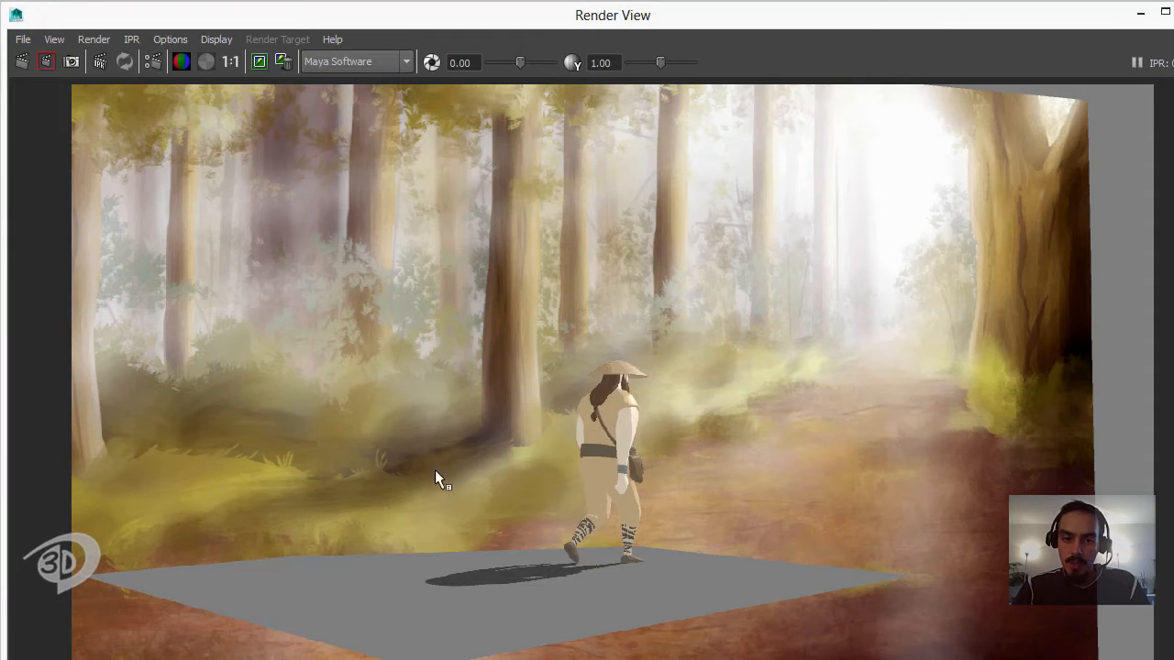
click(1140, 14)
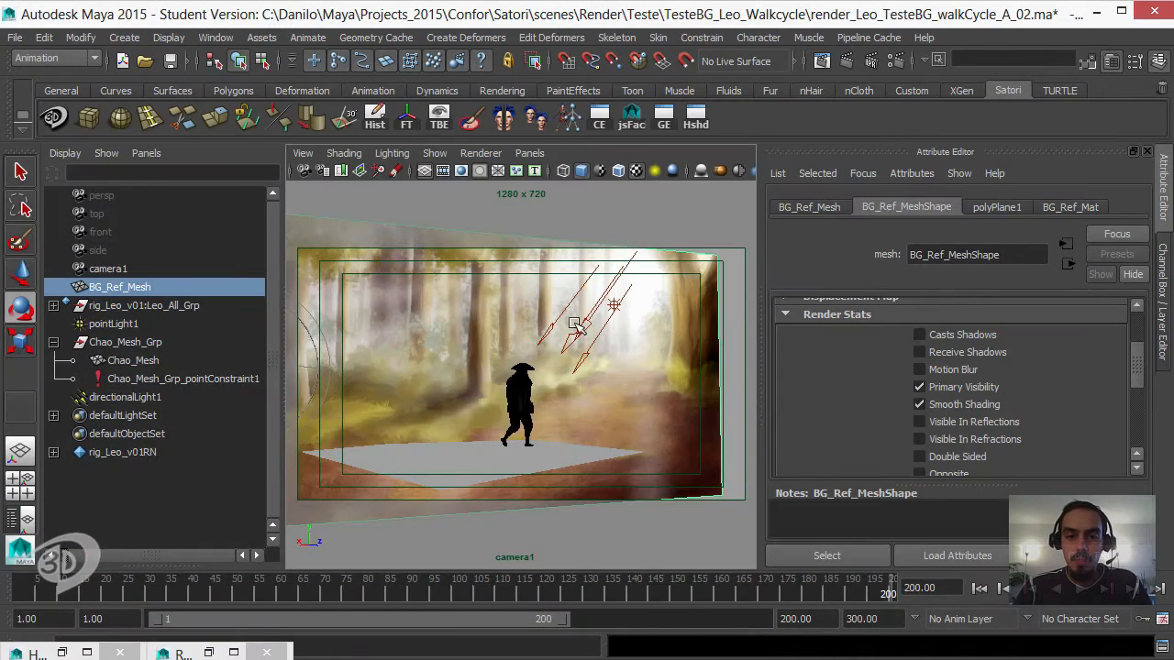
Rotate directionalLight1 to a steeper downward angle that shortens the character's shadow, and re-render frame 200
click(585, 353)
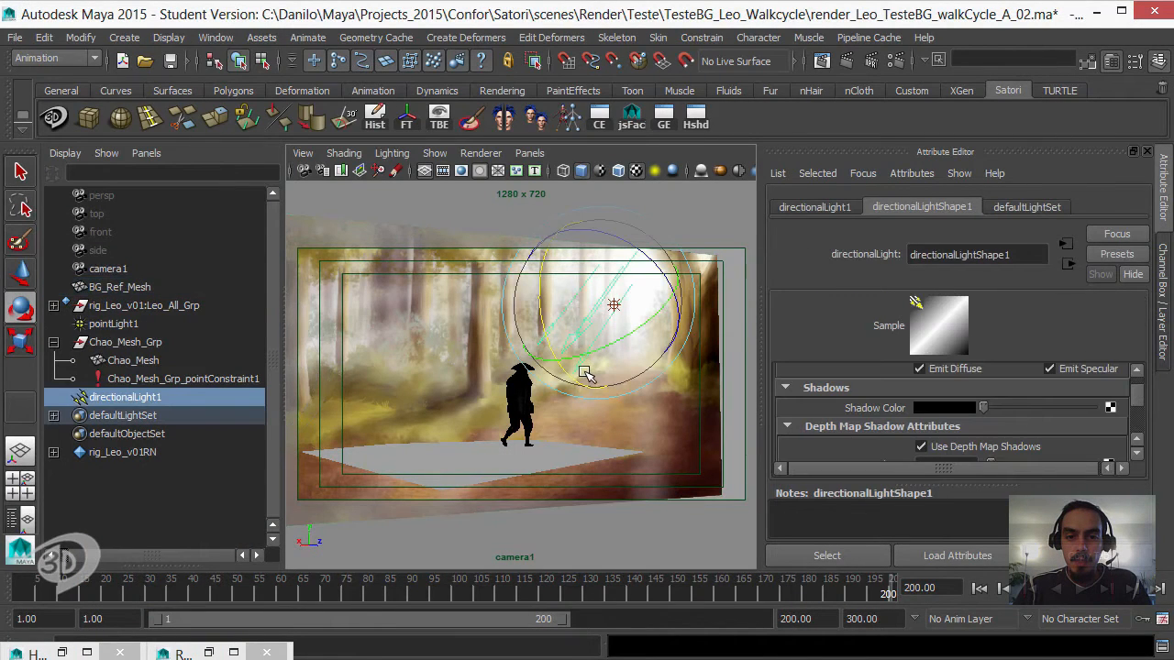
drag(585, 374, 599, 381)
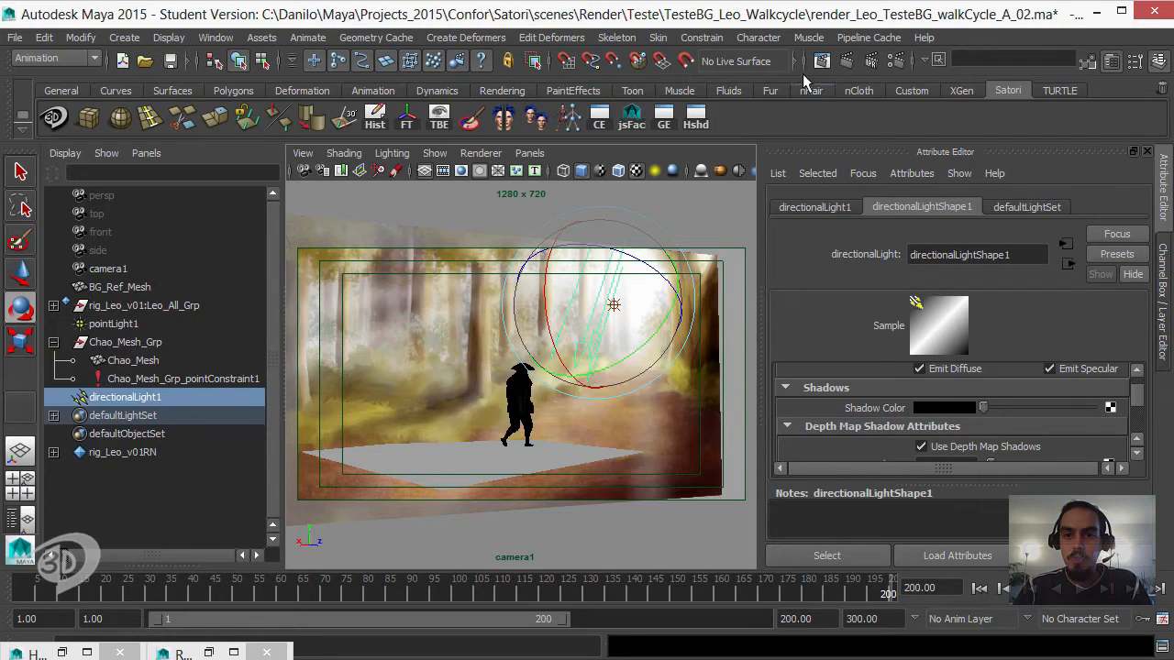
click(844, 61)
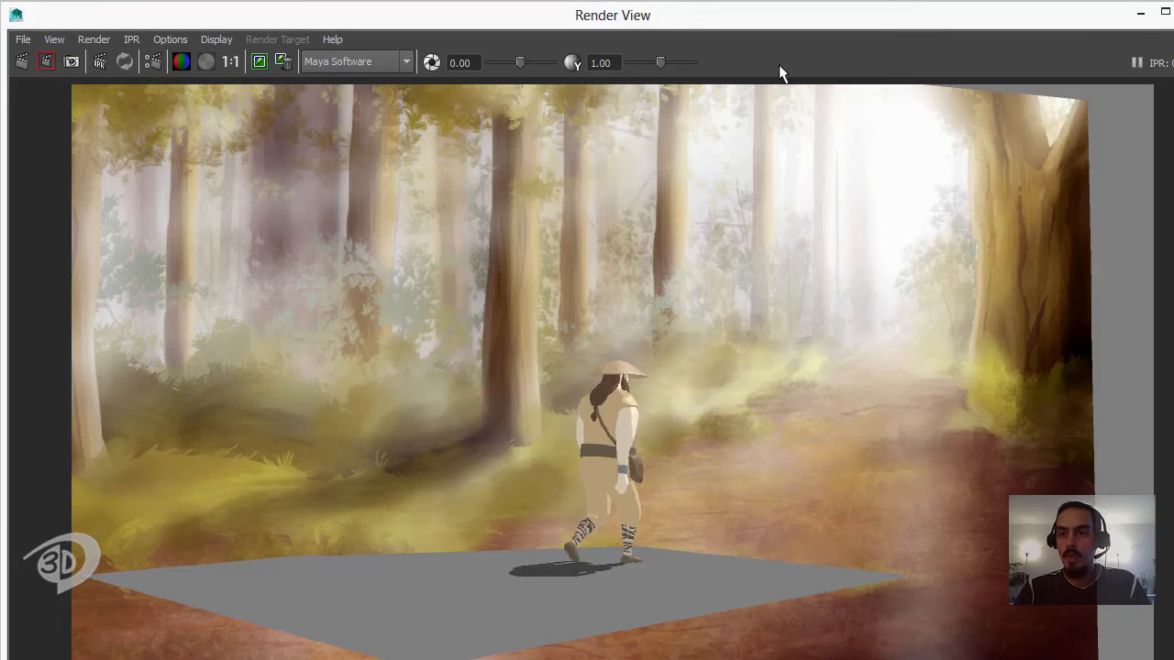
click(1140, 12)
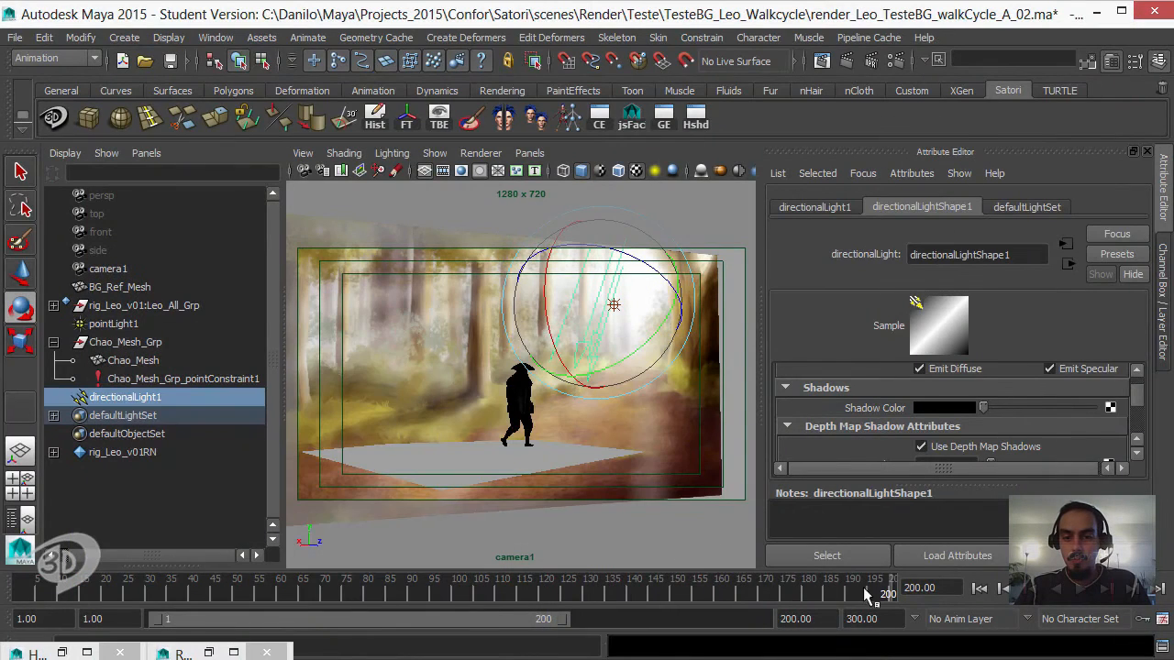
Render frame 129 and inspect the character's shadow with the image at actual size
click(583, 587)
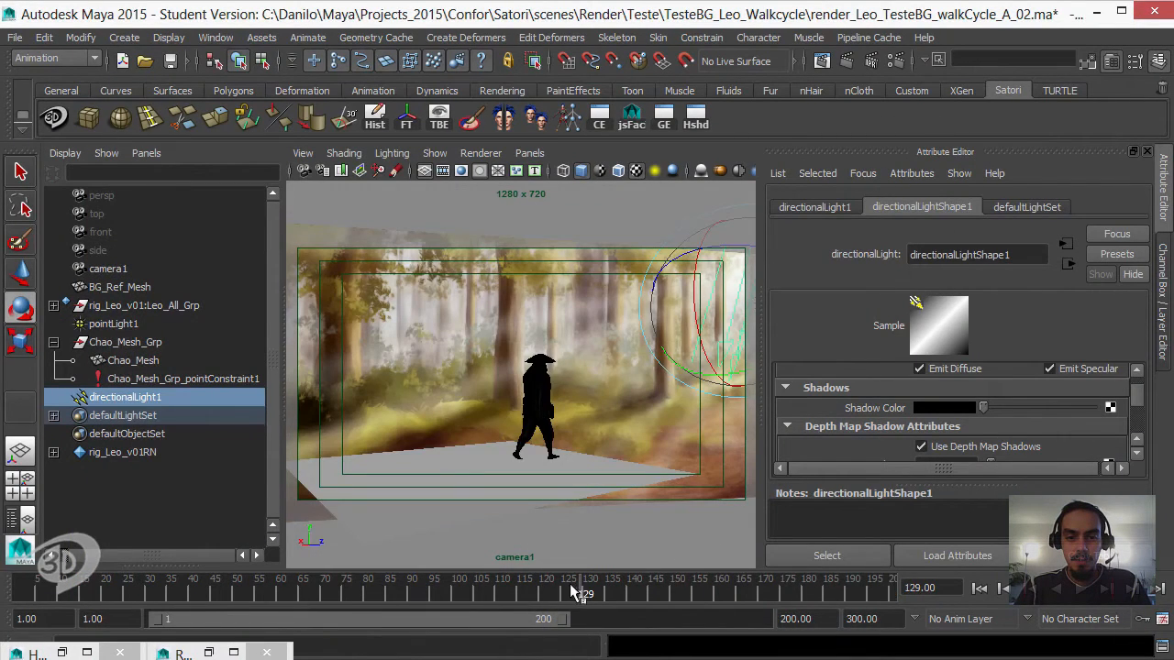
click(840, 61)
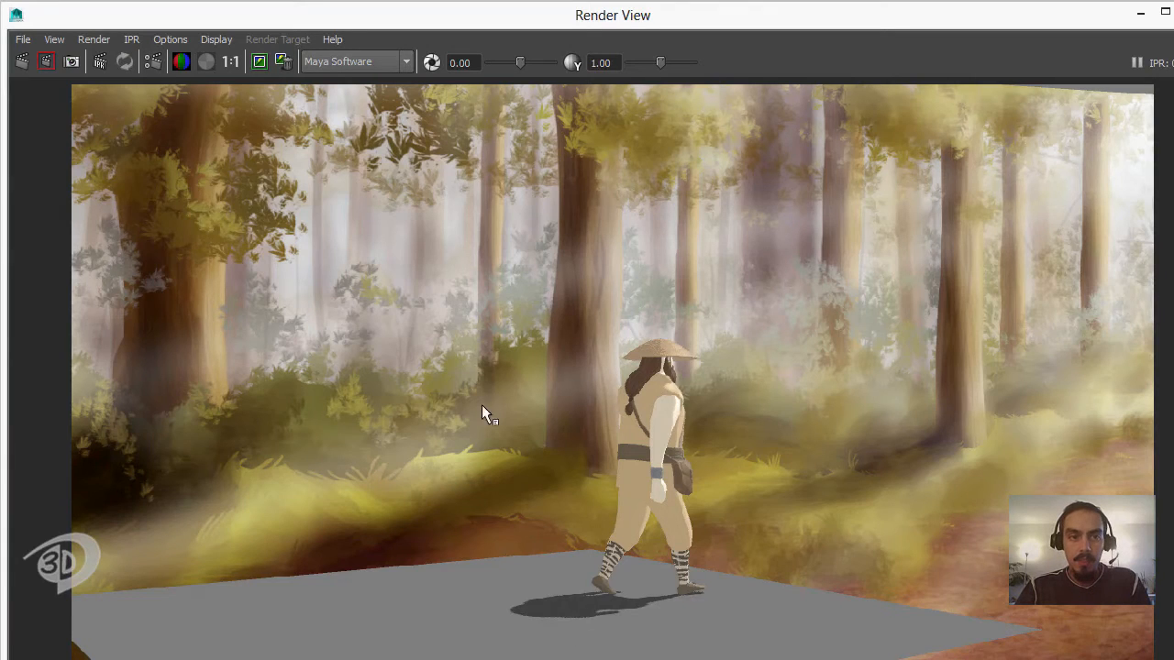
click(230, 61)
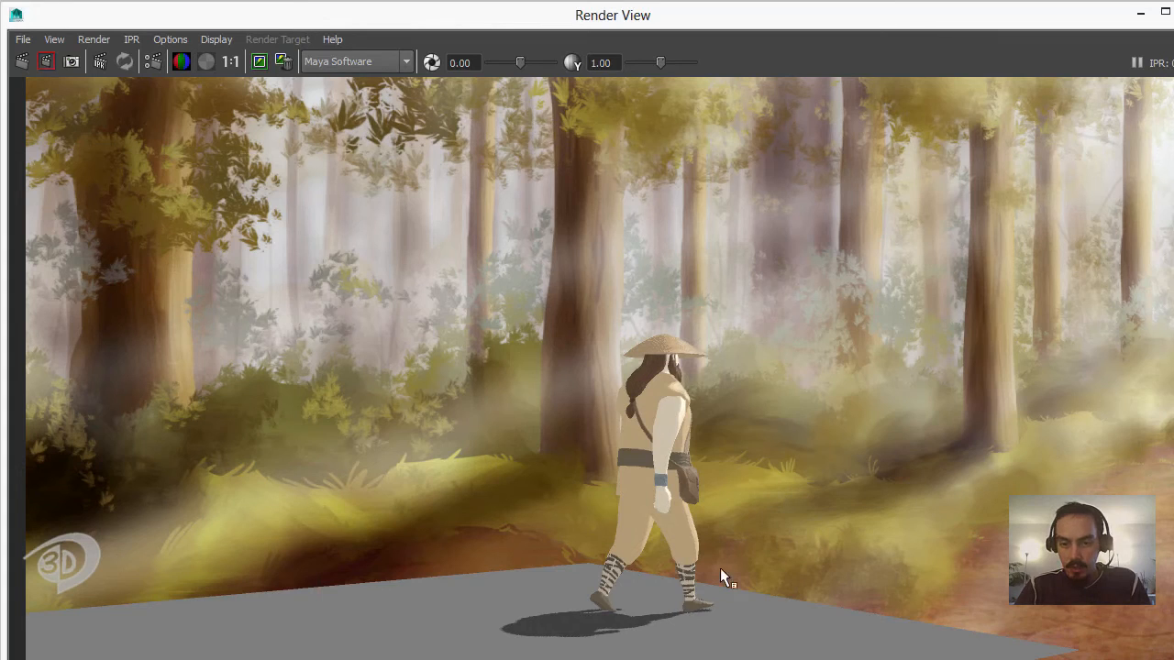
click(1141, 17)
Set the depth map shadow Filter Size of directionalLight1 to 2
click(1138, 456)
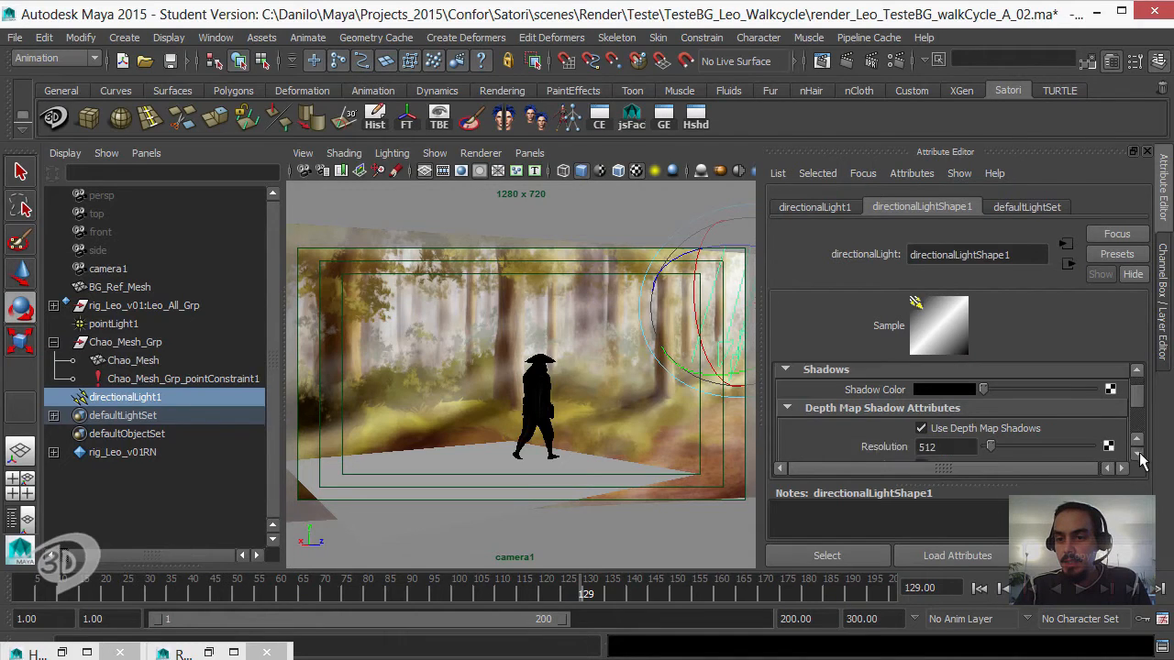
click(1138, 456)
click(1138, 456)
click(1138, 456)
click(1137, 457)
click(1137, 458)
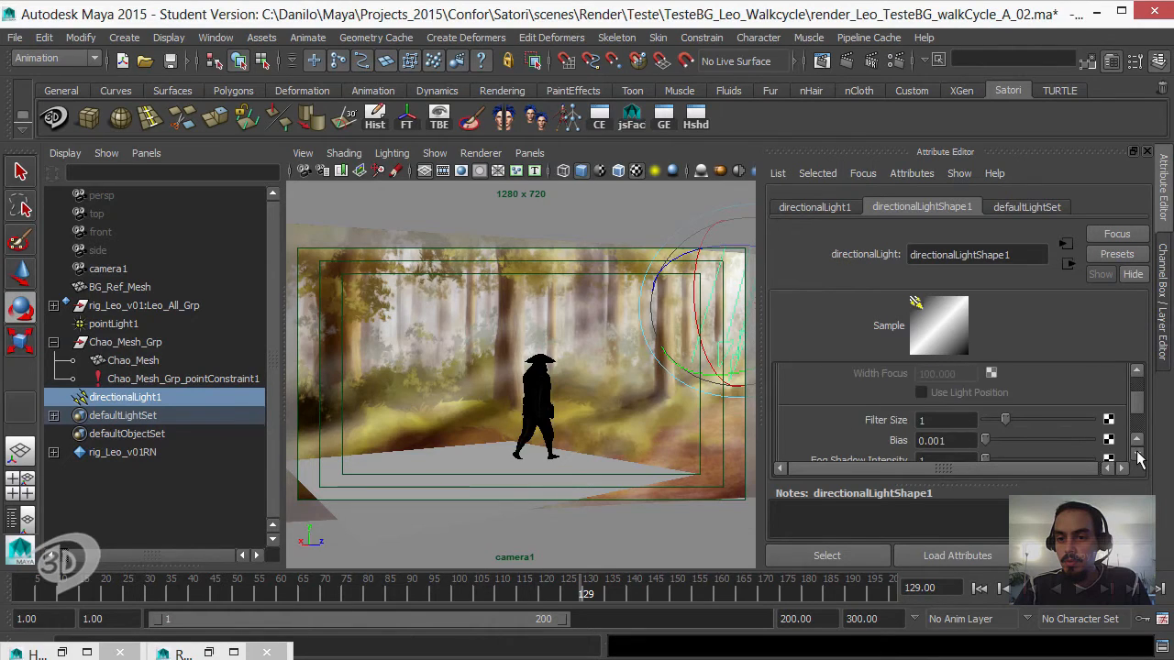
click(1137, 458)
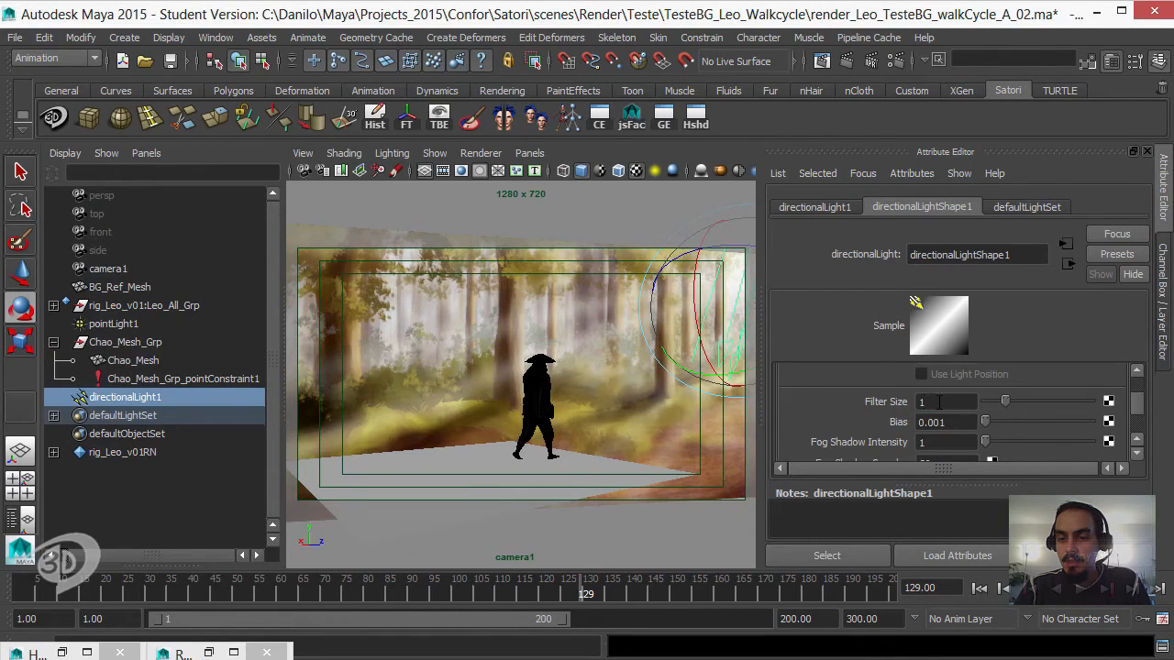
click(939, 402)
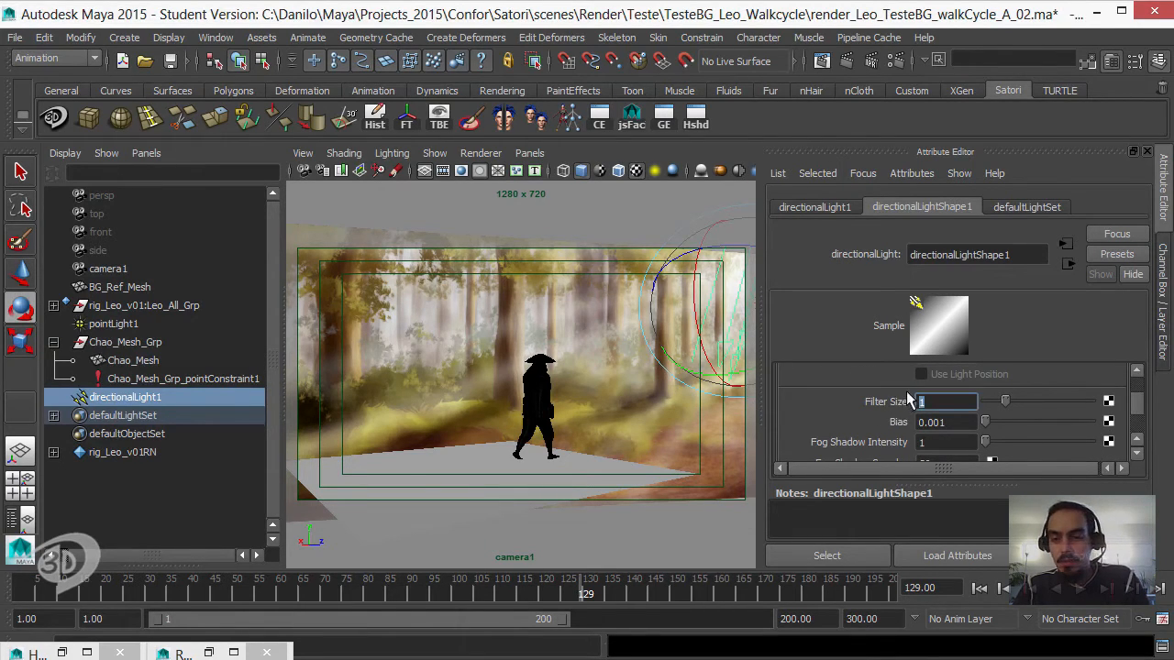
text(2)
key(Return)
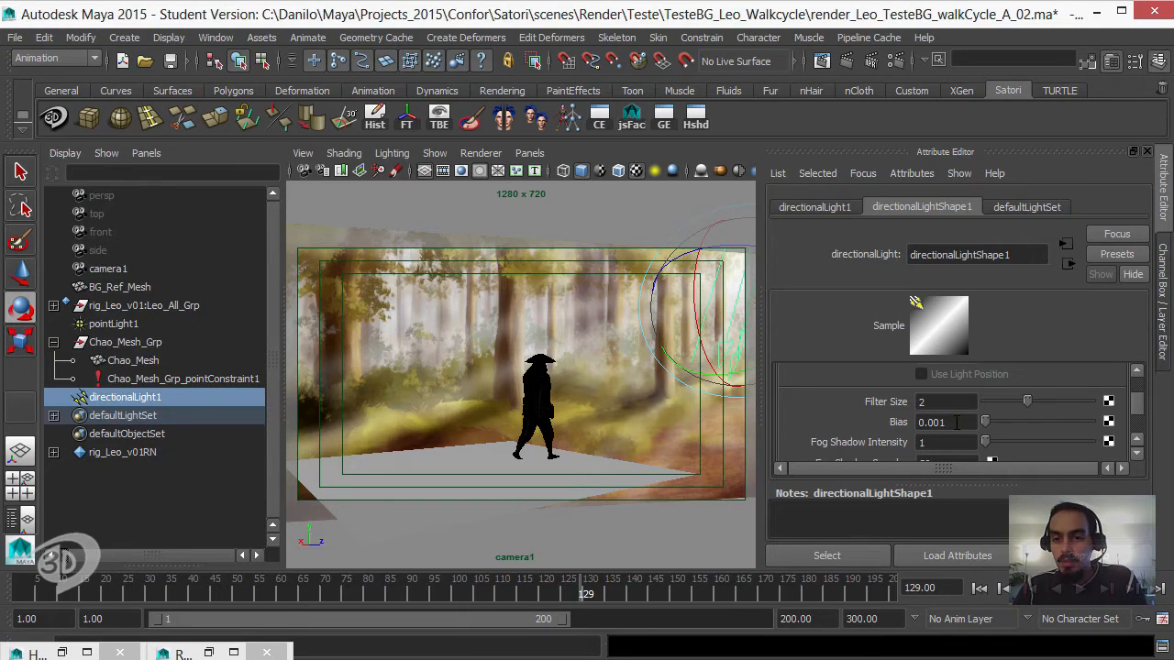
Mark a render region around the character's feet and shadow and render only that region
click(846, 60)
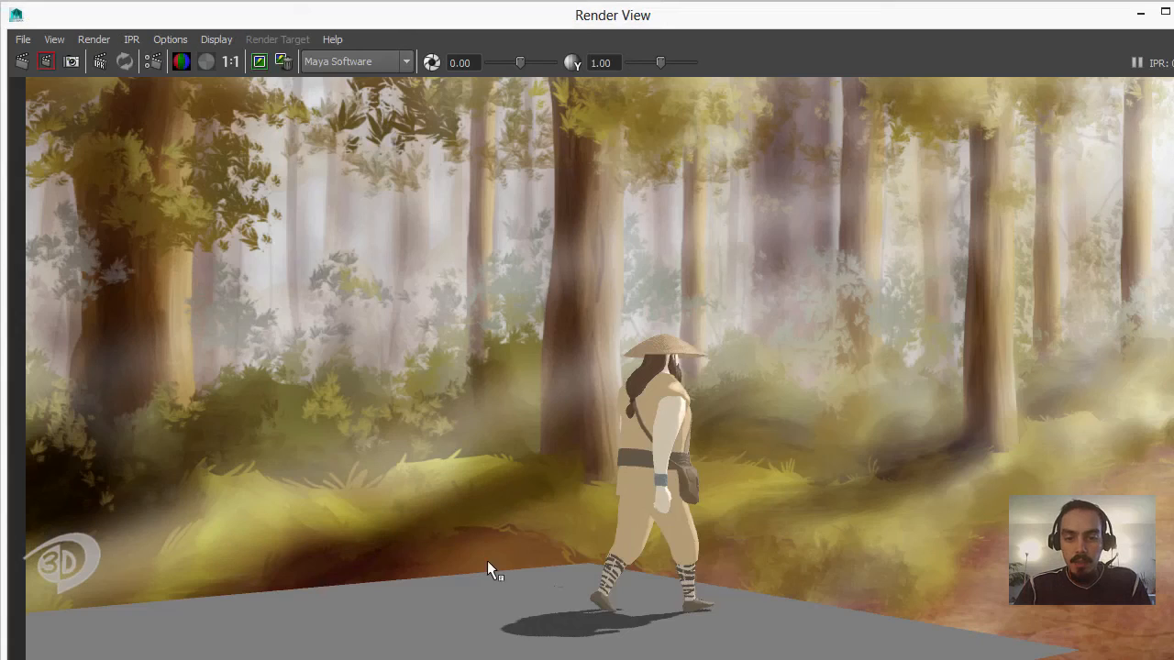
drag(458, 546, 757, 658)
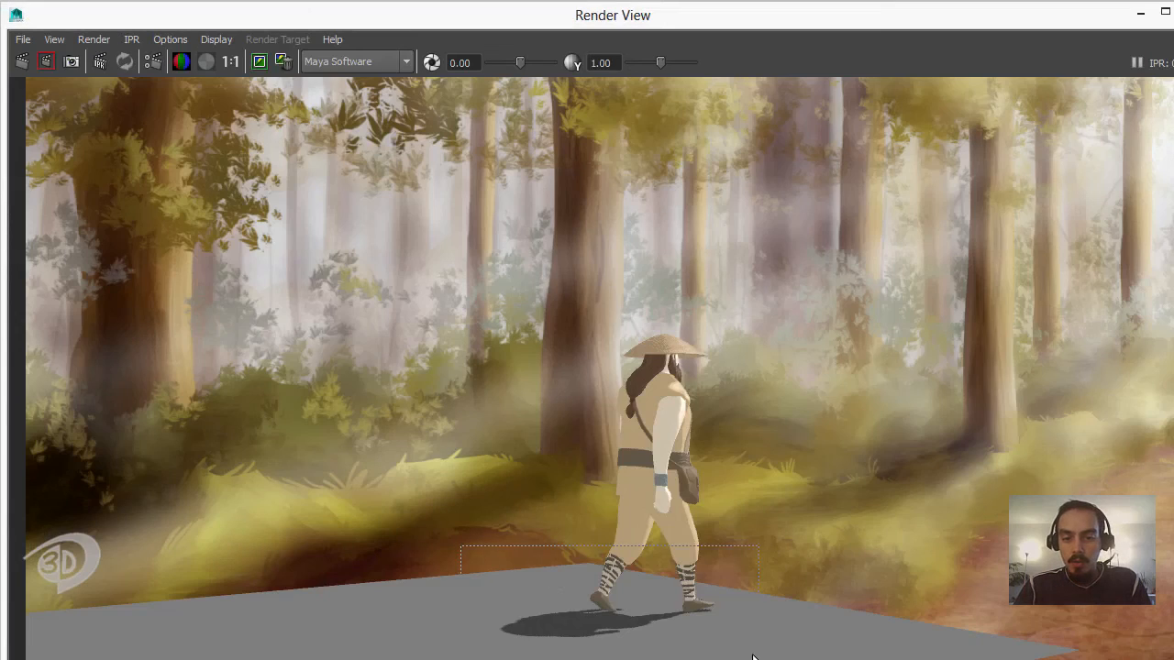
click(45, 60)
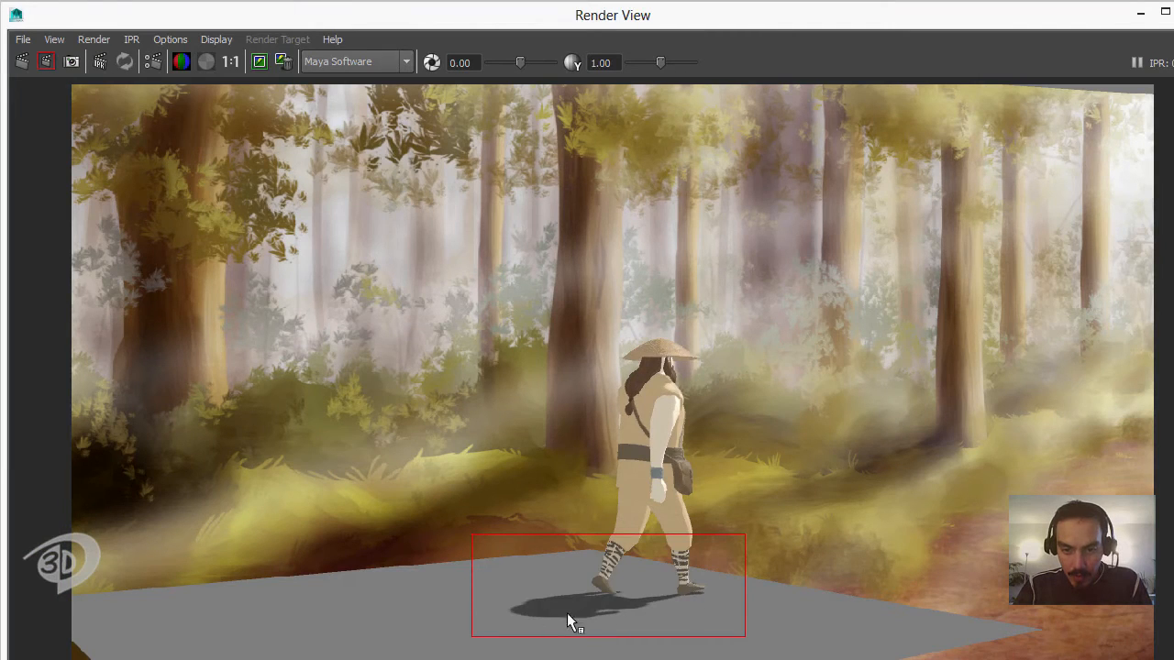
Set directionalLight1's depth map shadow Bias to 0.1 and re-render the region around the feet
drag(1048, 22, 662, 31)
click(945, 423)
drag(945, 423, 928, 425)
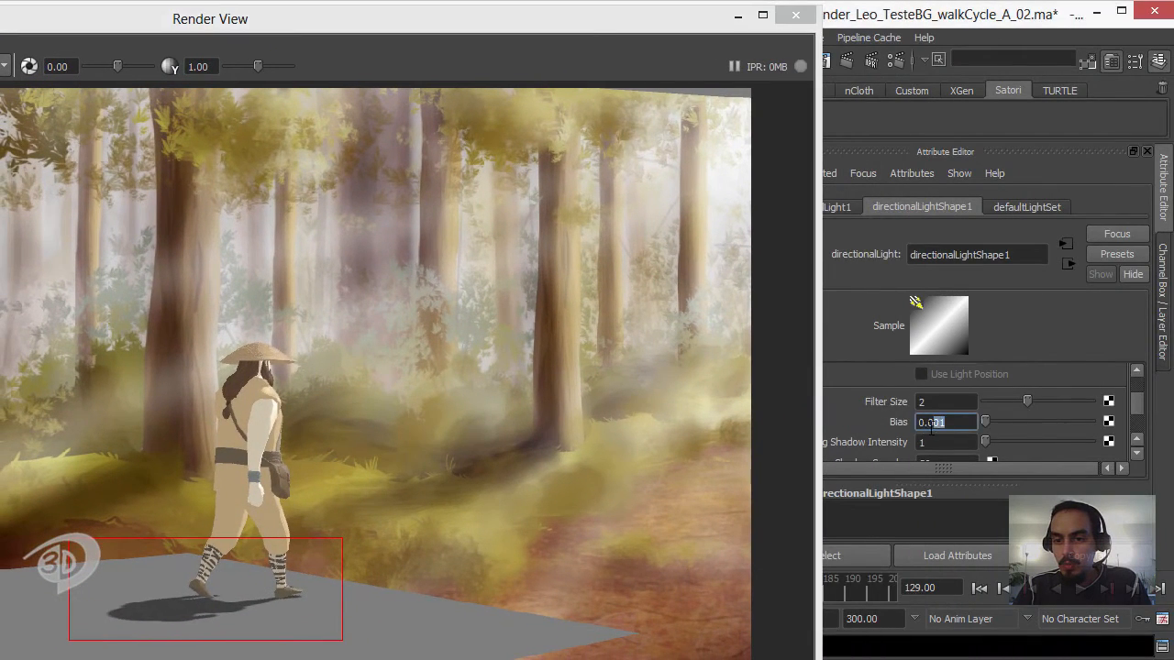
text(1)
key(Return)
click(486, 30)
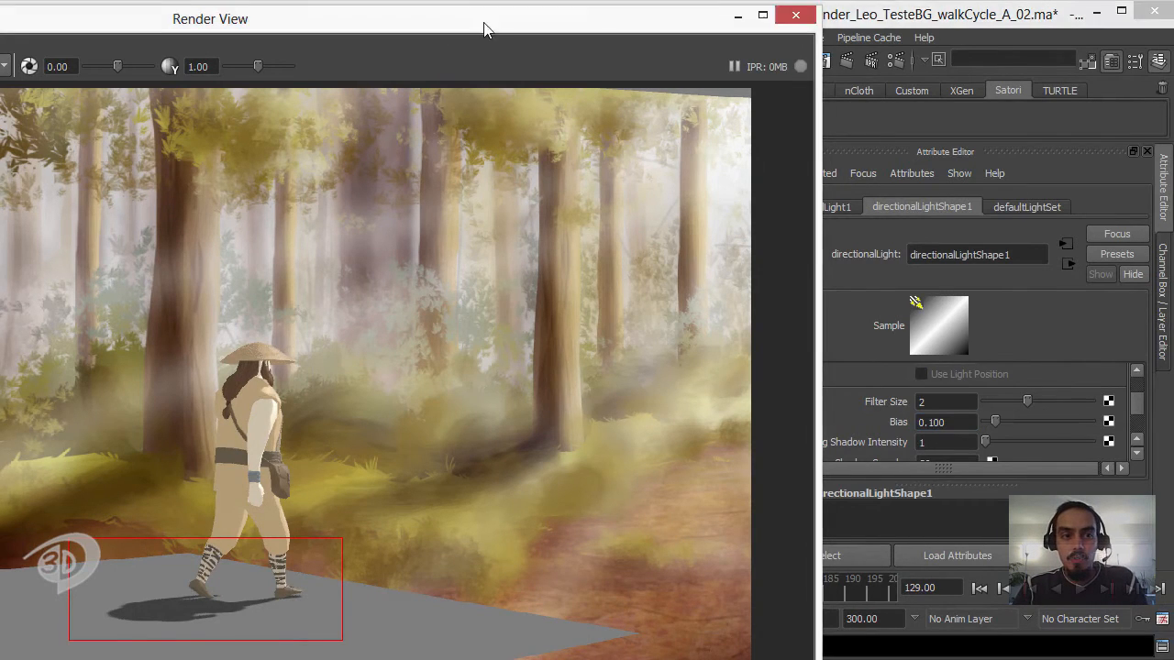
drag(486, 30, 665, 32)
drag(228, 24, 302, 21)
drag(124, 25, 187, 24)
click(16, 62)
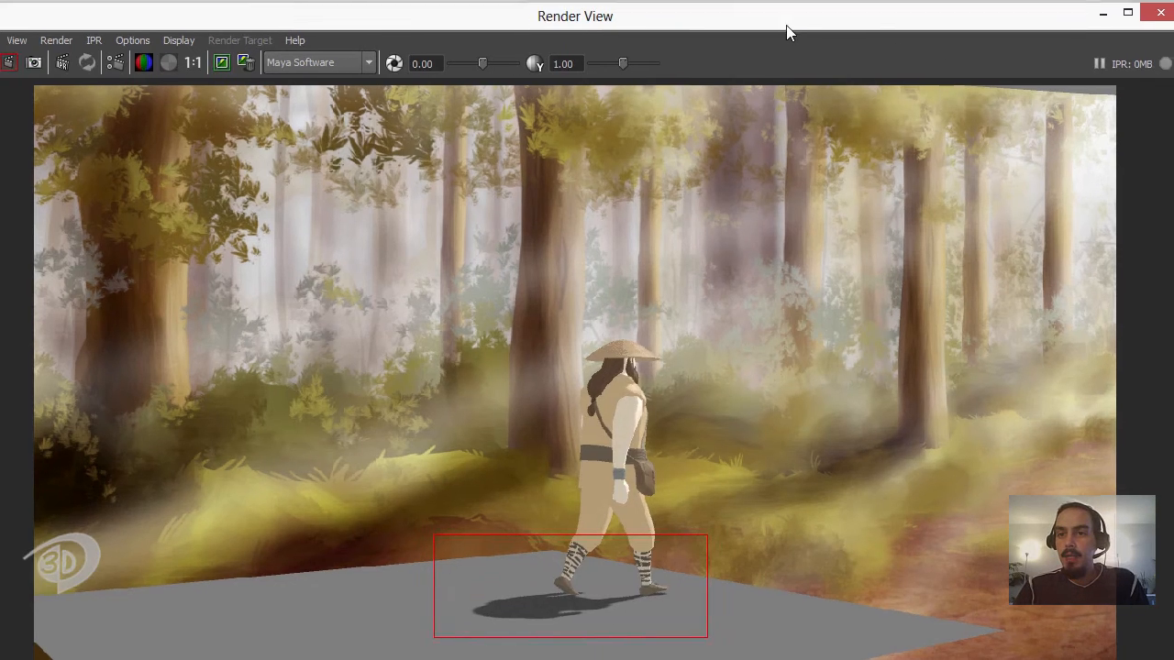
Set directionalLight1's depth map shadow Bias to 1, re-render the region around the feet, and put the render window away
drag(786, 24, 443, 50)
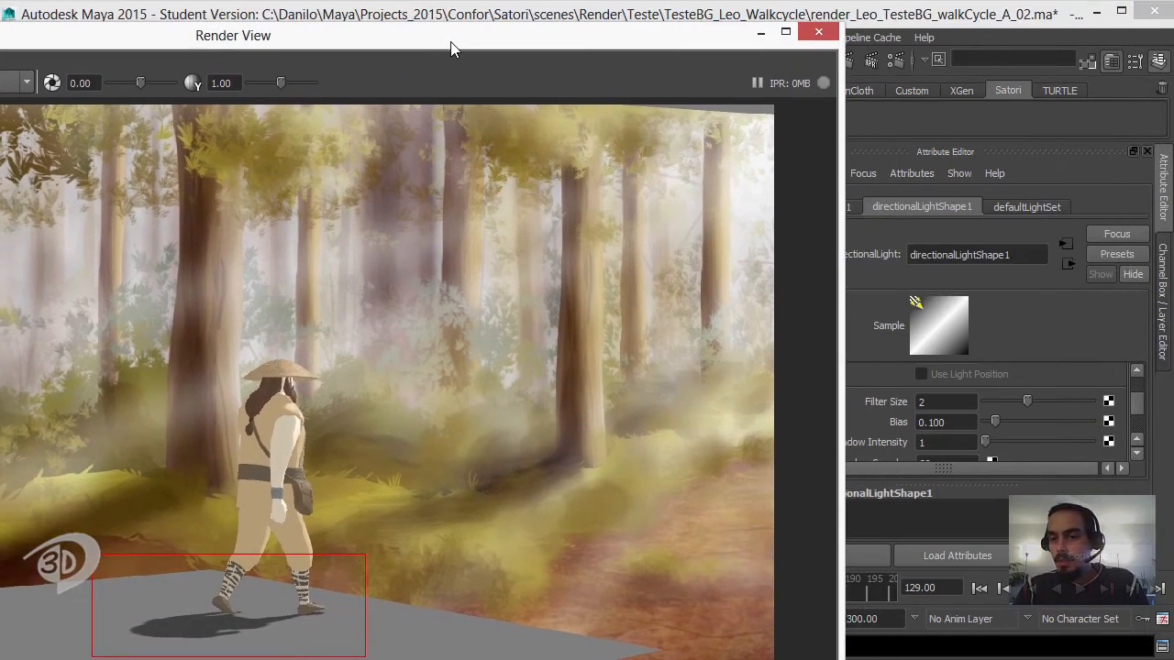
click(954, 424)
text(1)
key(Return)
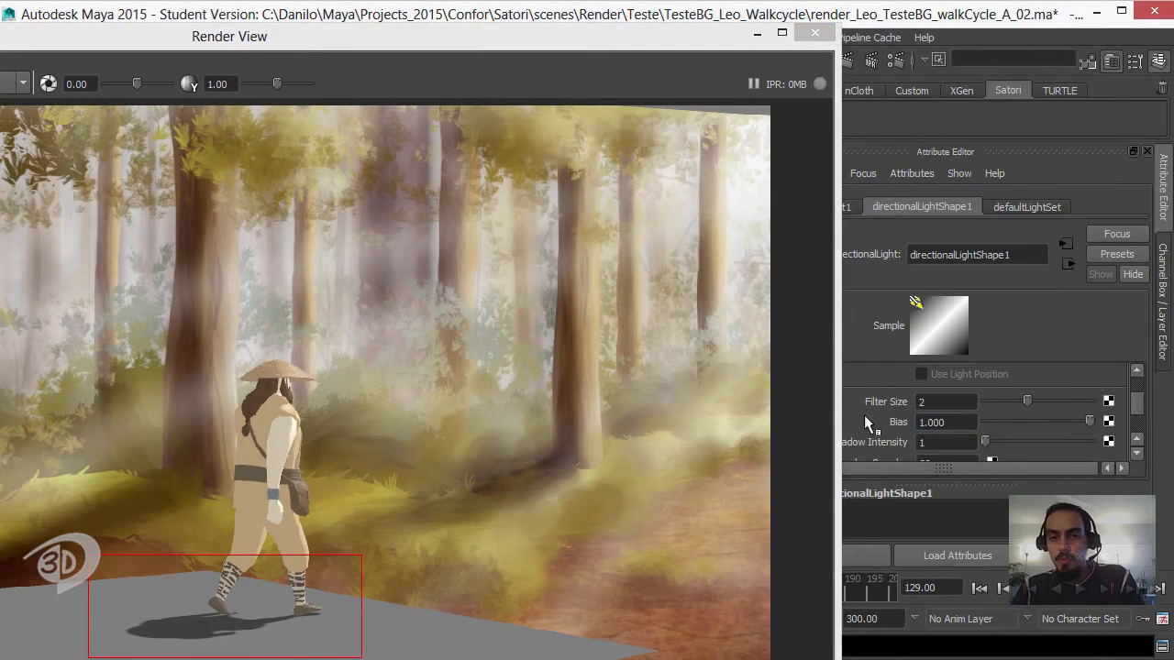
double_click(542, 36)
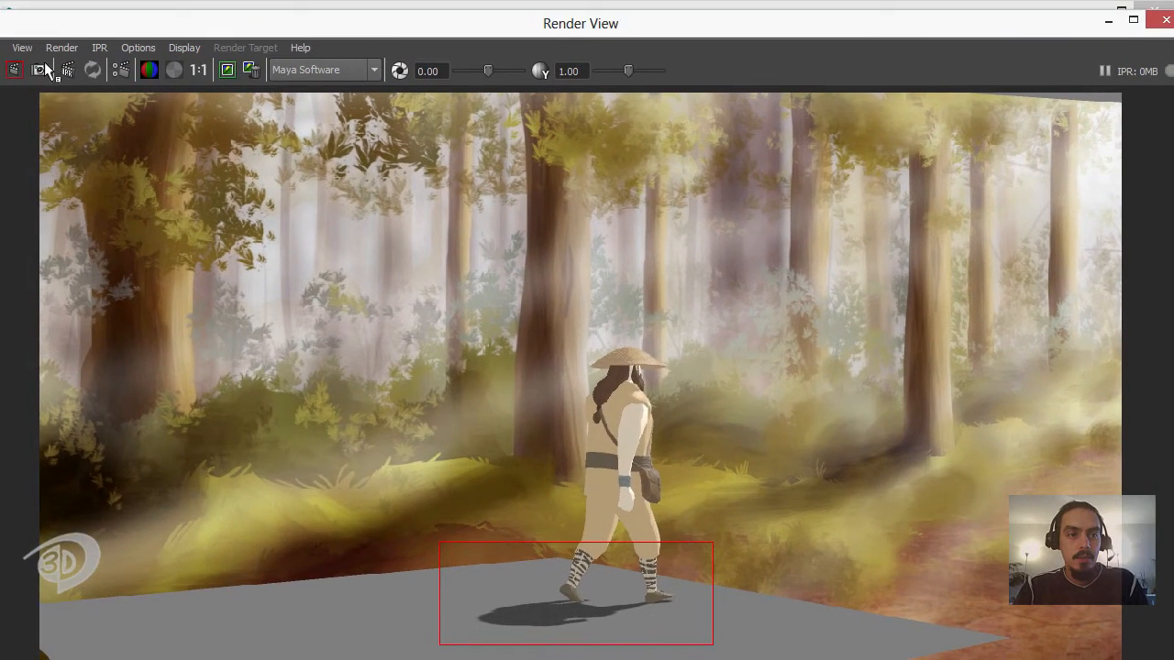
click(42, 69)
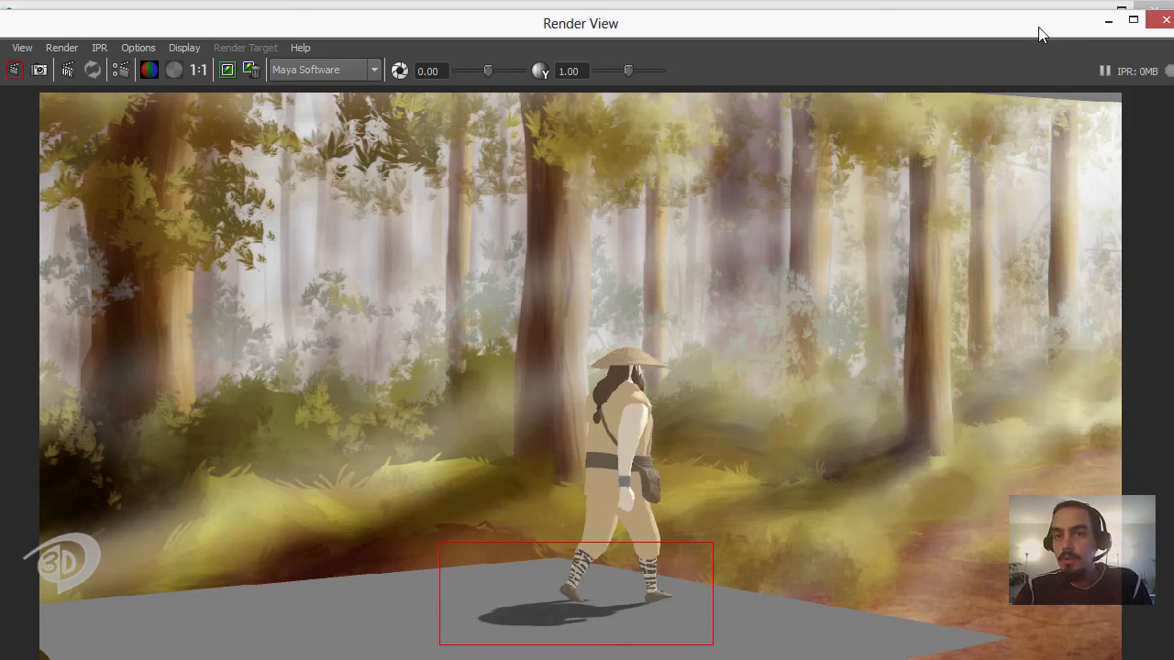
drag(1007, 28, 926, 66)
click(1033, 60)
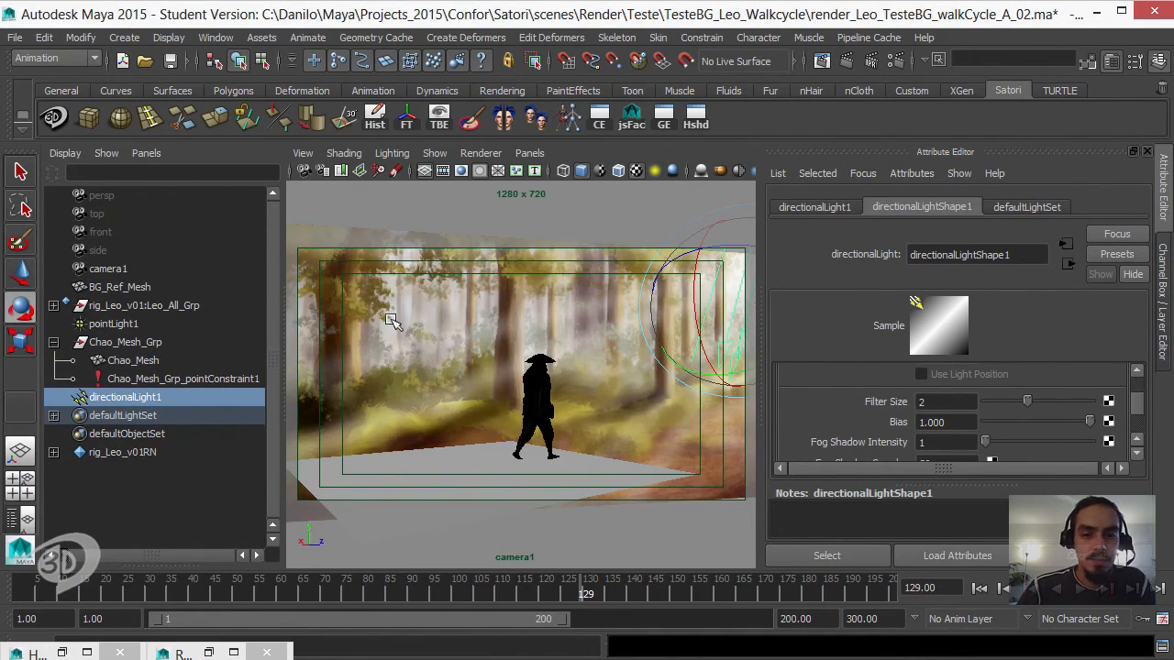
Open the Relationship Editor for light-centric light linking
click(215, 38)
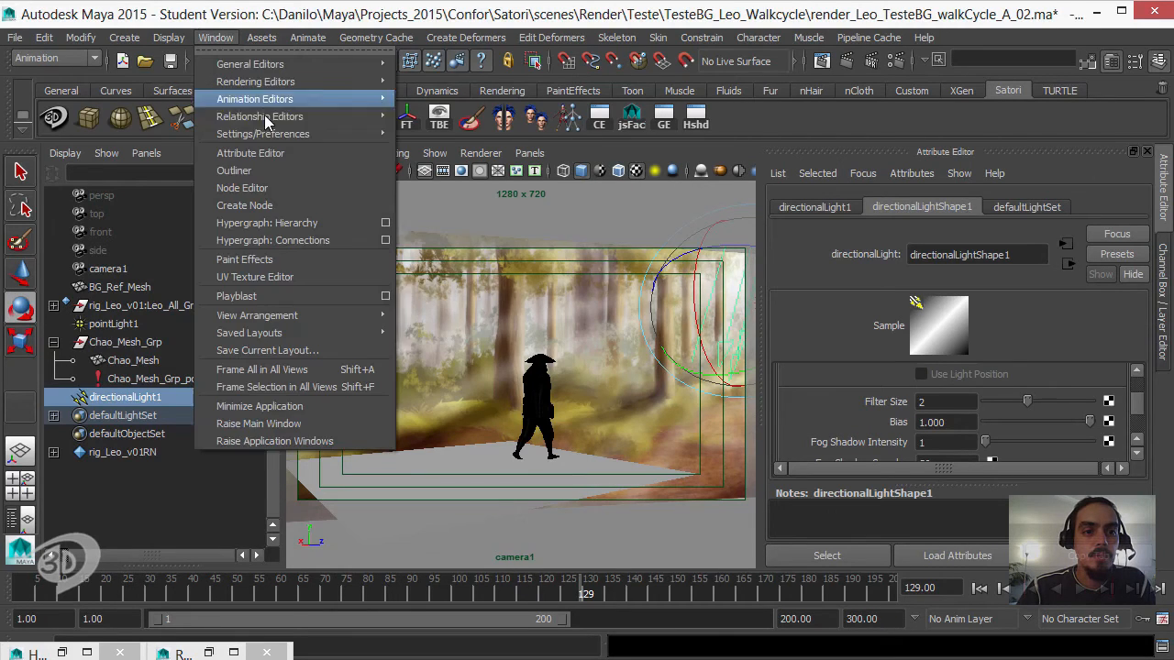
mouse_move(271, 116)
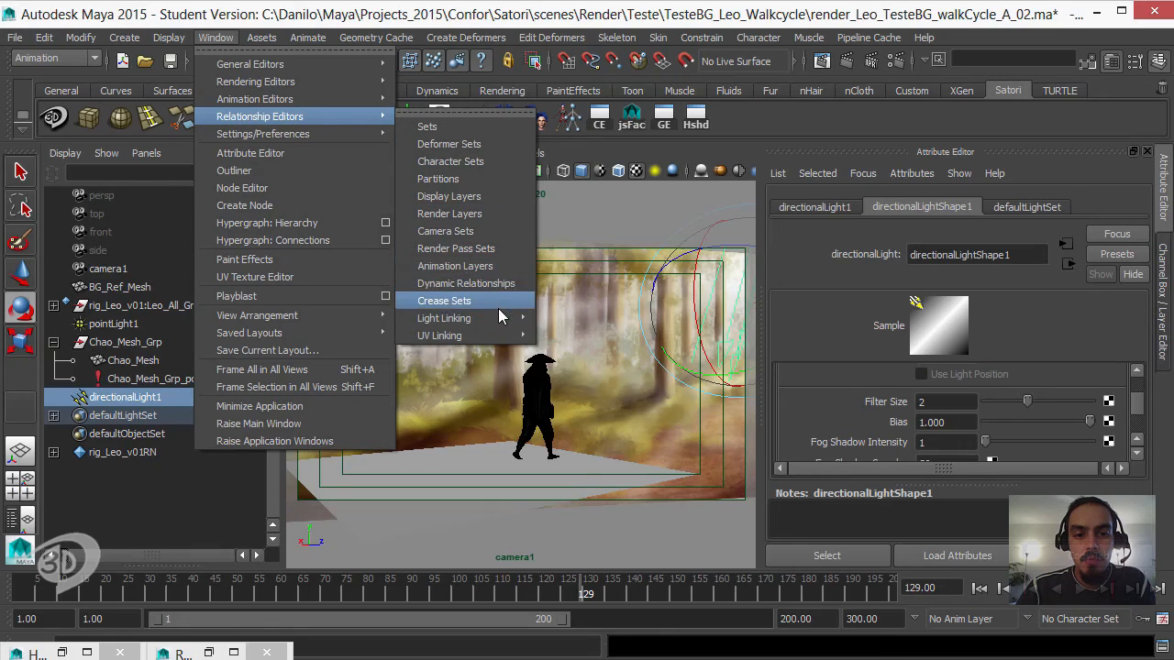
mouse_move(497, 318)
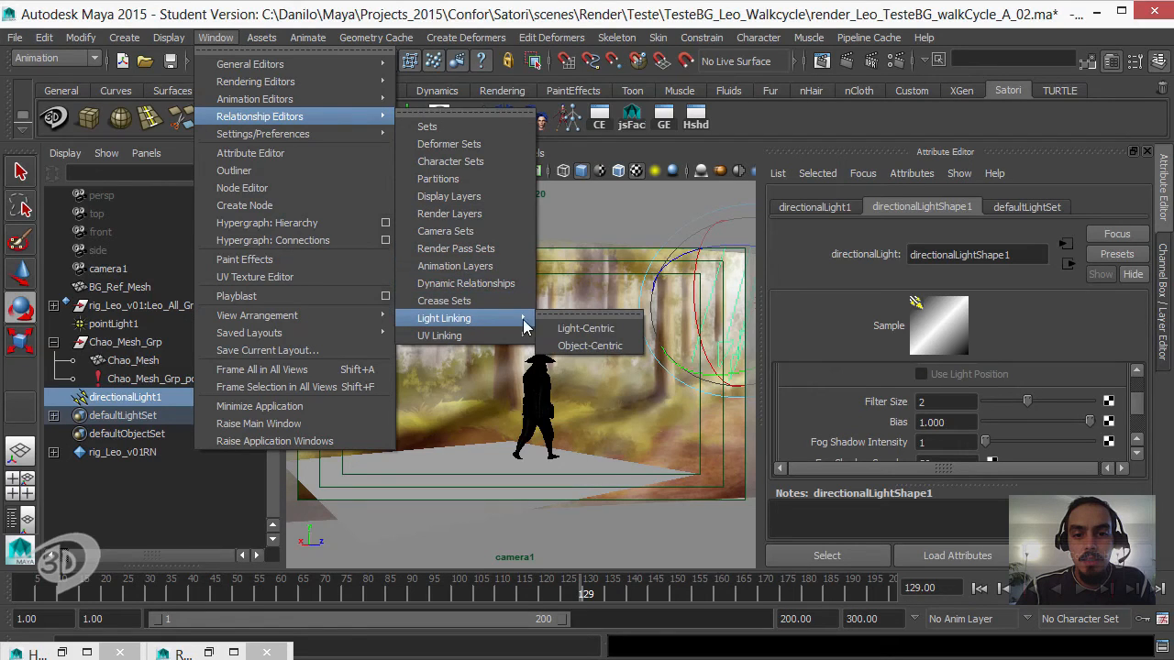
click(594, 330)
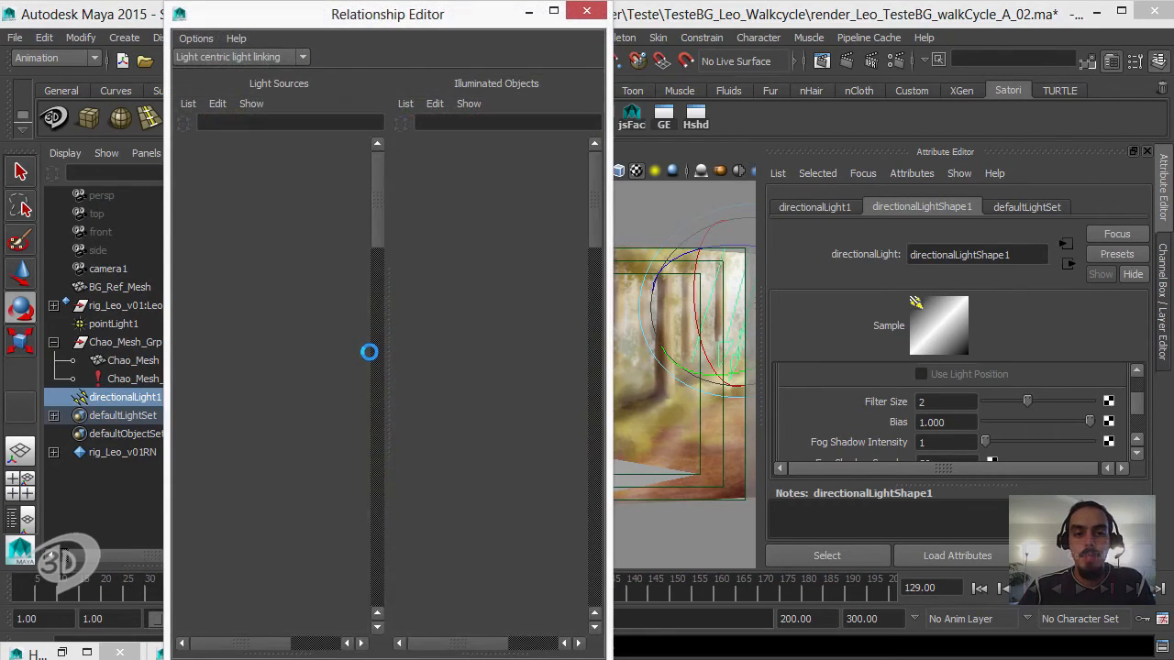
Examine which objects directionalLight1 illuminates, expanding the character's Leo_All_Grp, Render_Grp and Mesh_Grp to their individual meshes
click(257, 164)
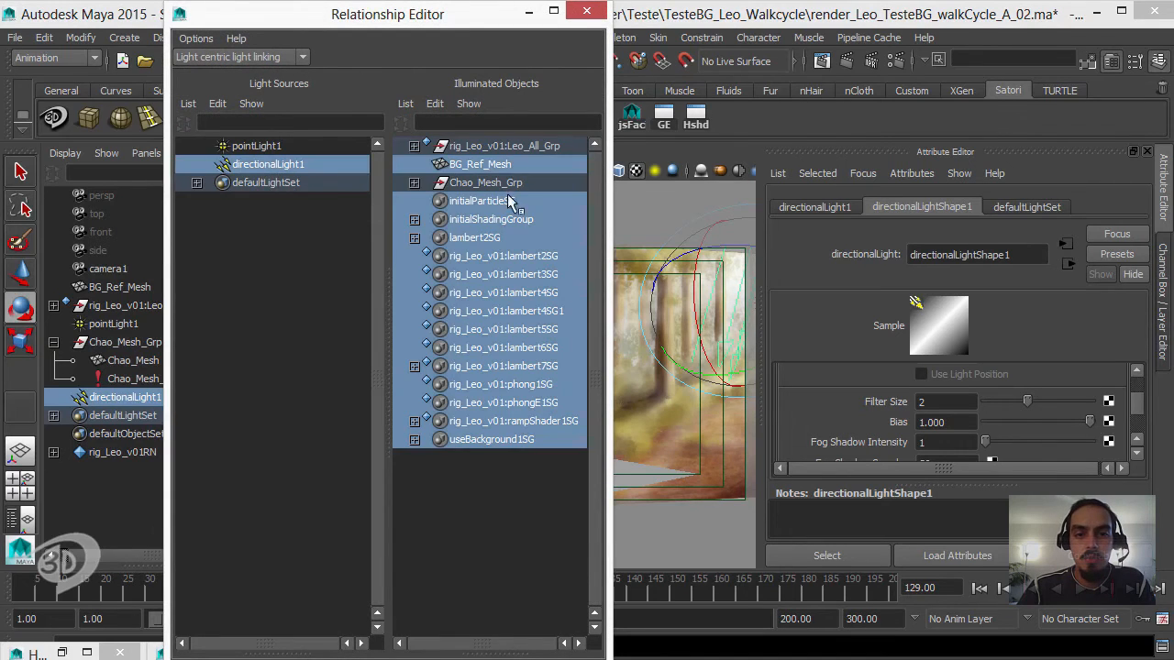
click(414, 147)
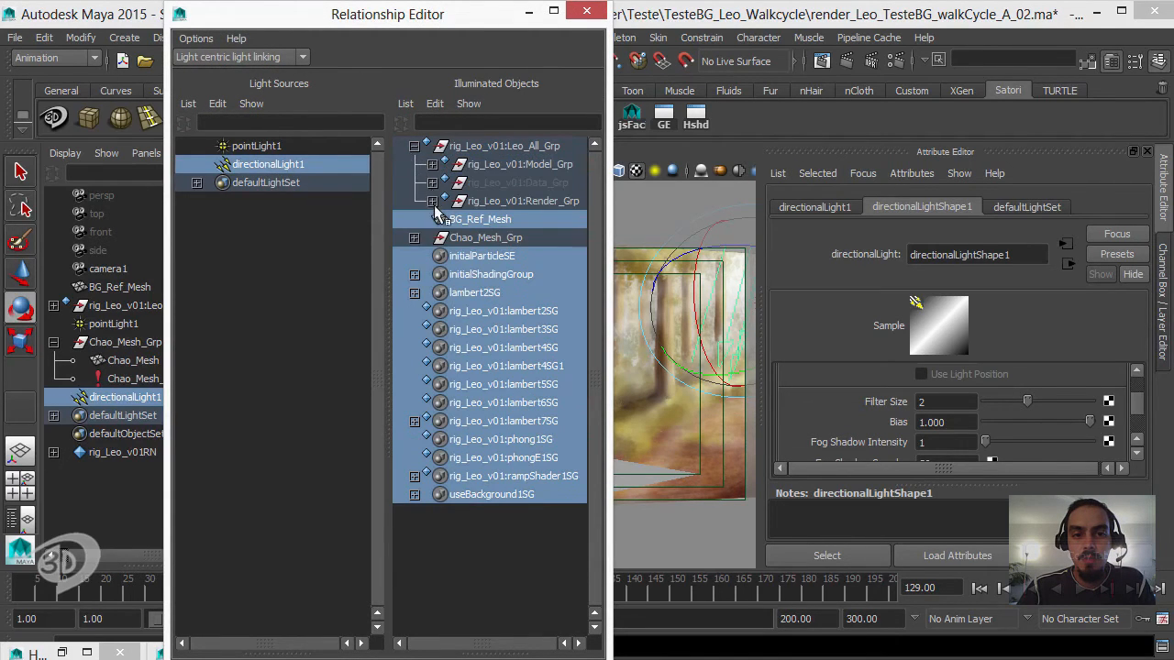
click(432, 201)
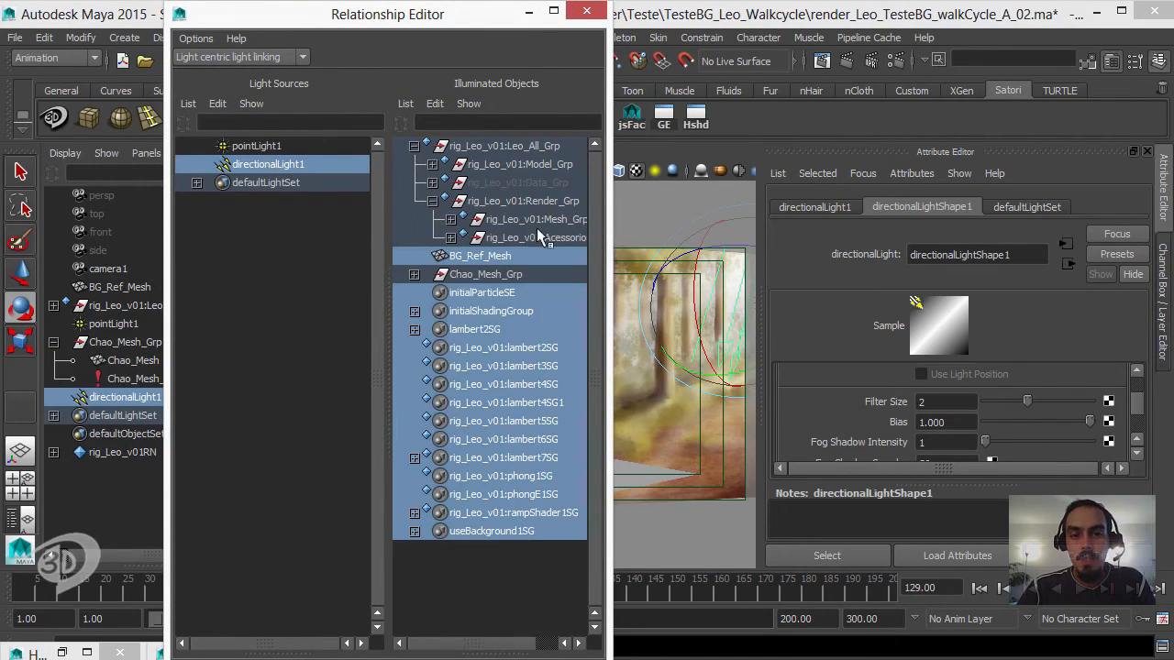
click(450, 219)
scroll(606, 349, down, 4)
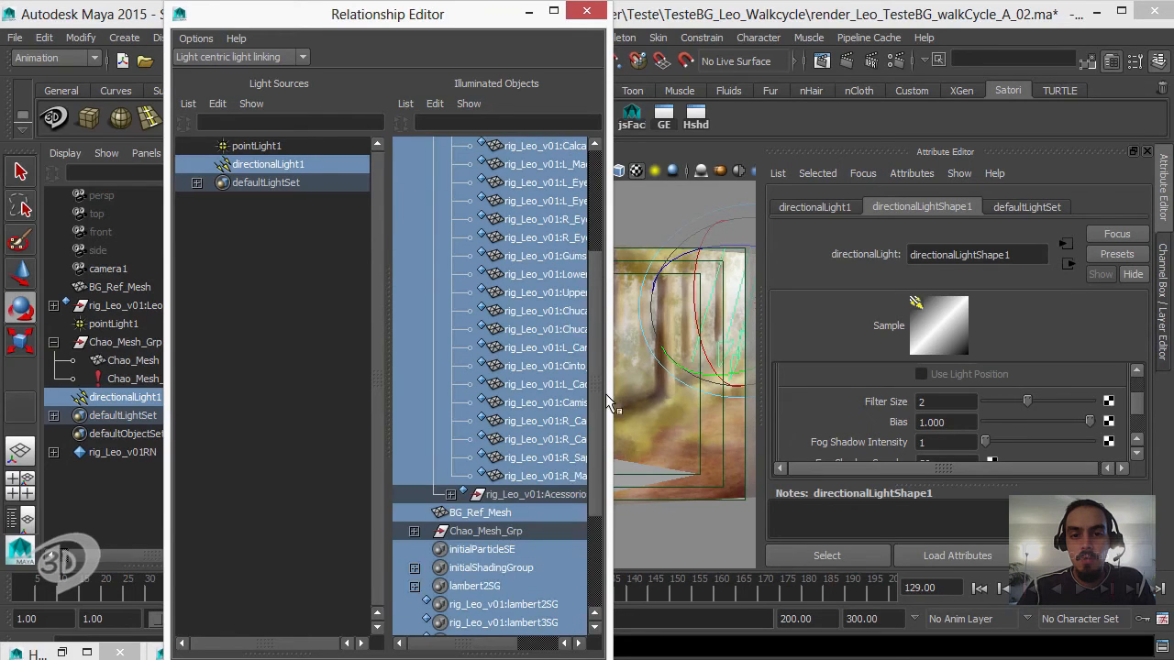
Give the Illuminated Objects list more width to read the full mesh names, review the linked character meshes, and close the Relationship Editor
drag(608, 344, 691, 340)
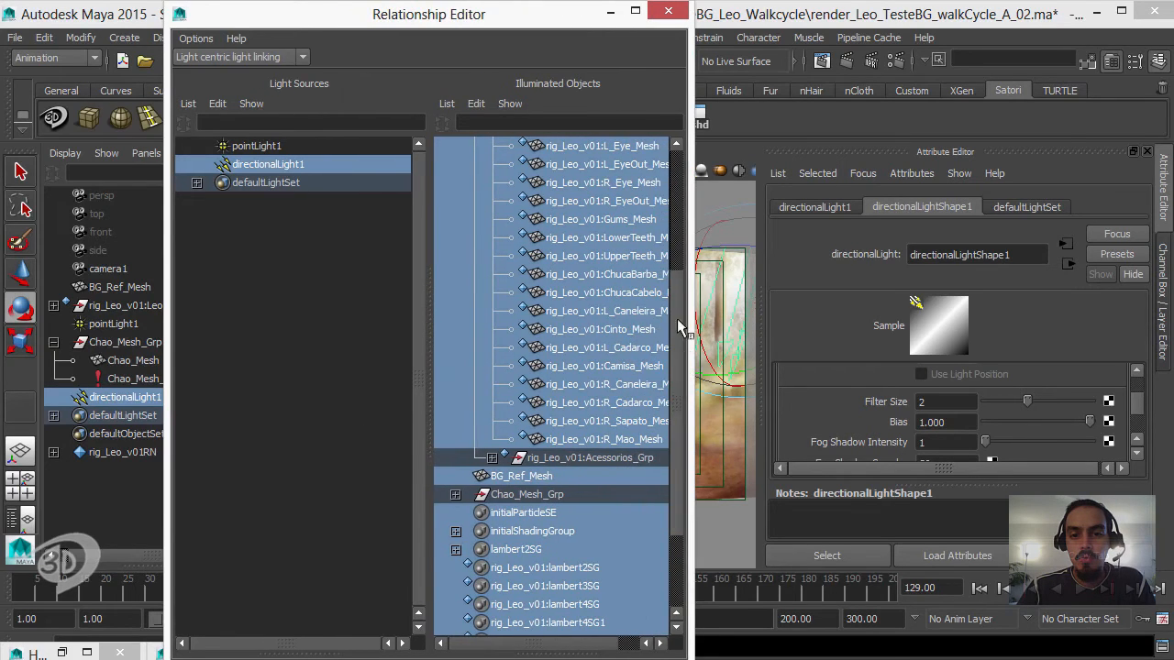
scroll(679, 276, up, 3)
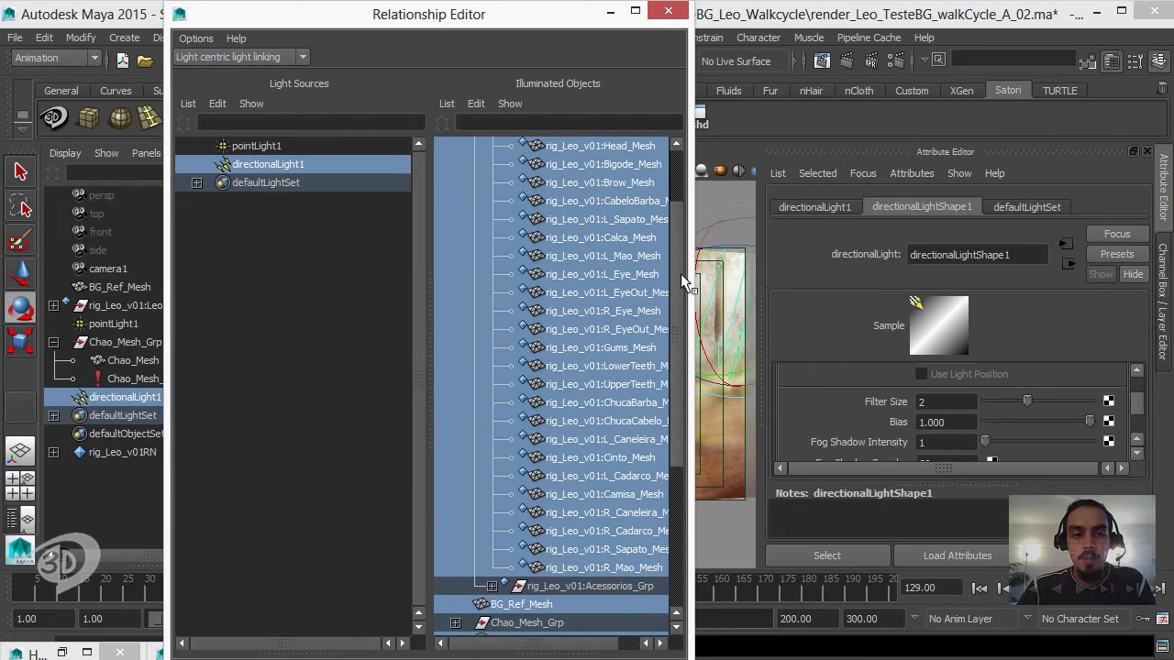
drag(450, 20, 366, 35)
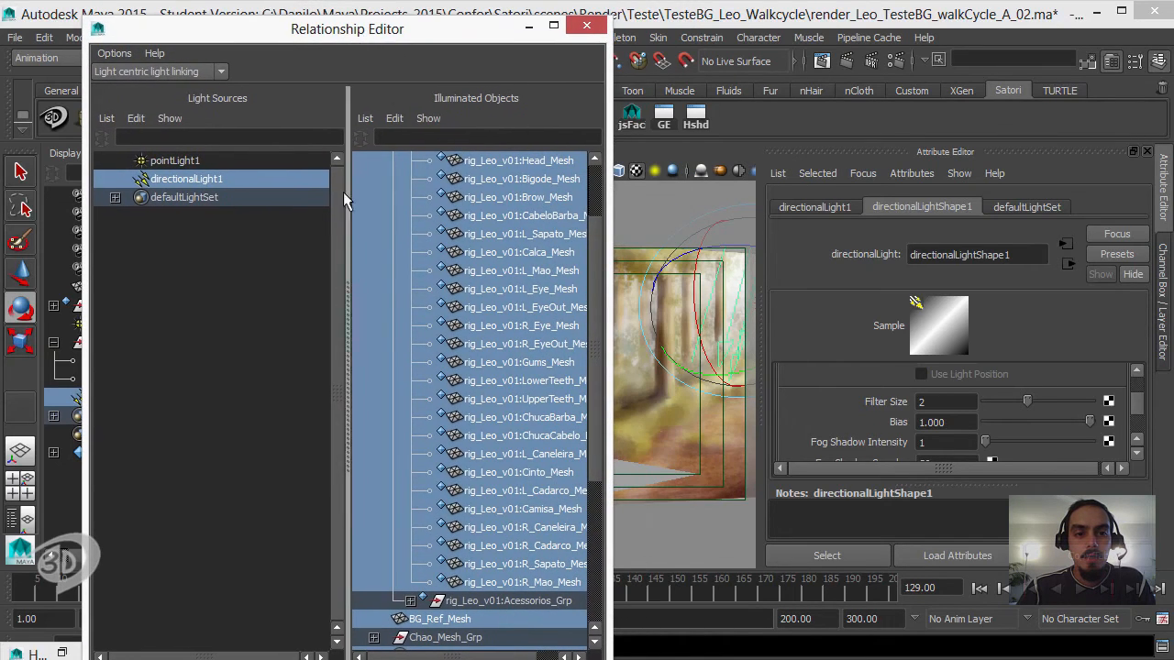
drag(341, 180, 241, 199)
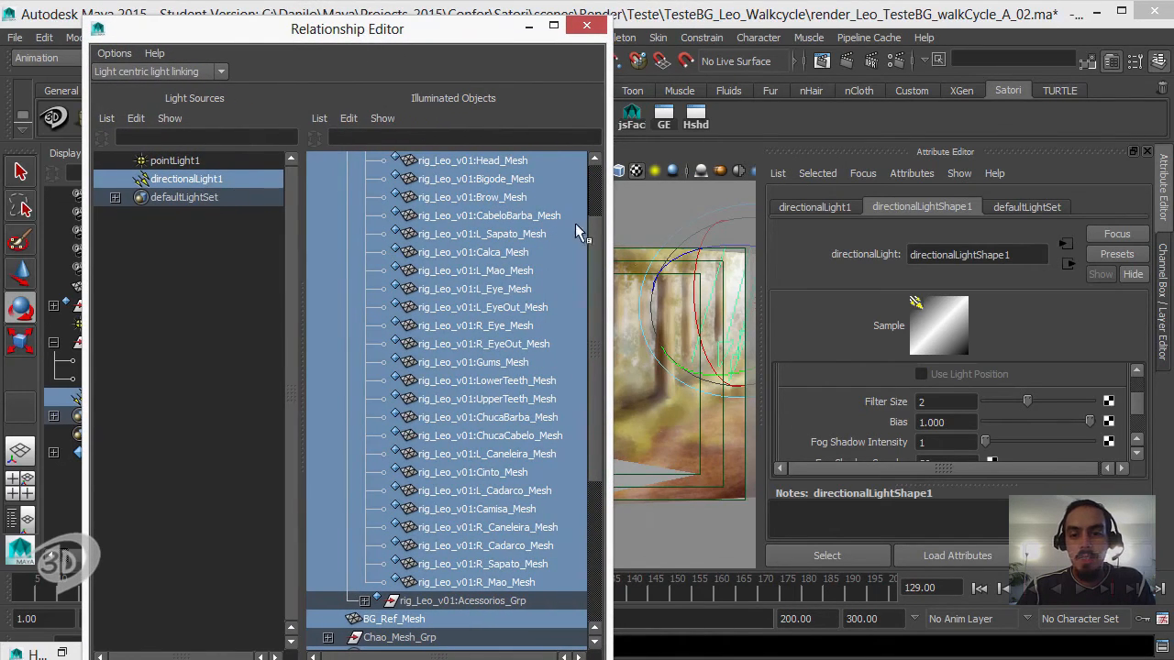
drag(431, 39, 388, 47)
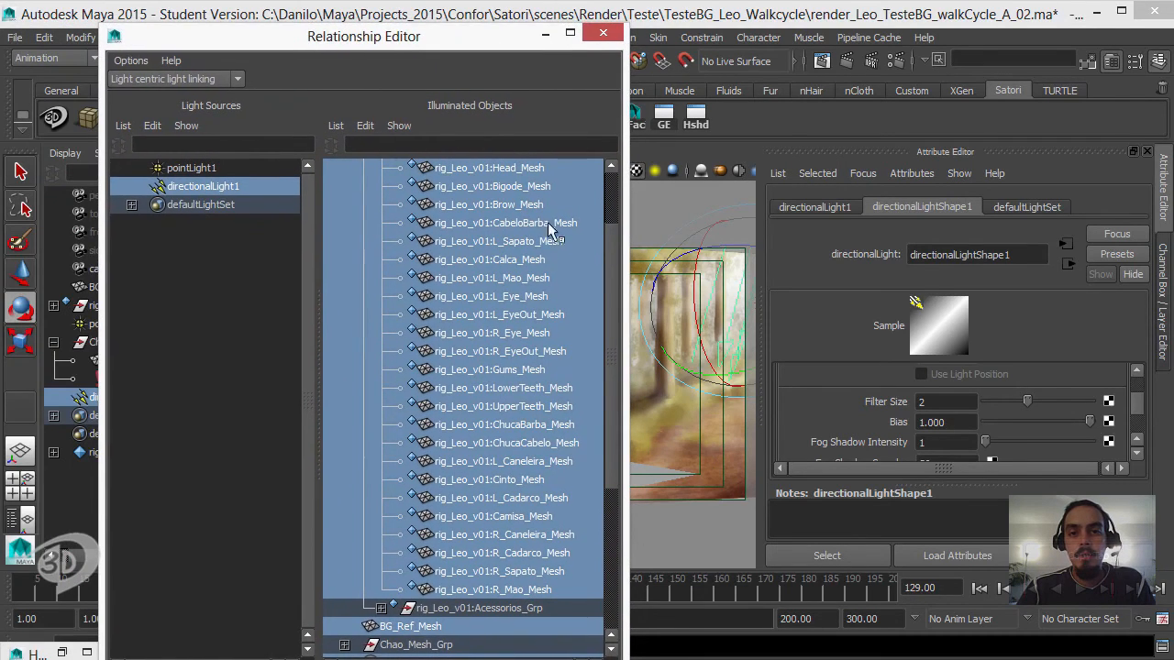
click(603, 33)
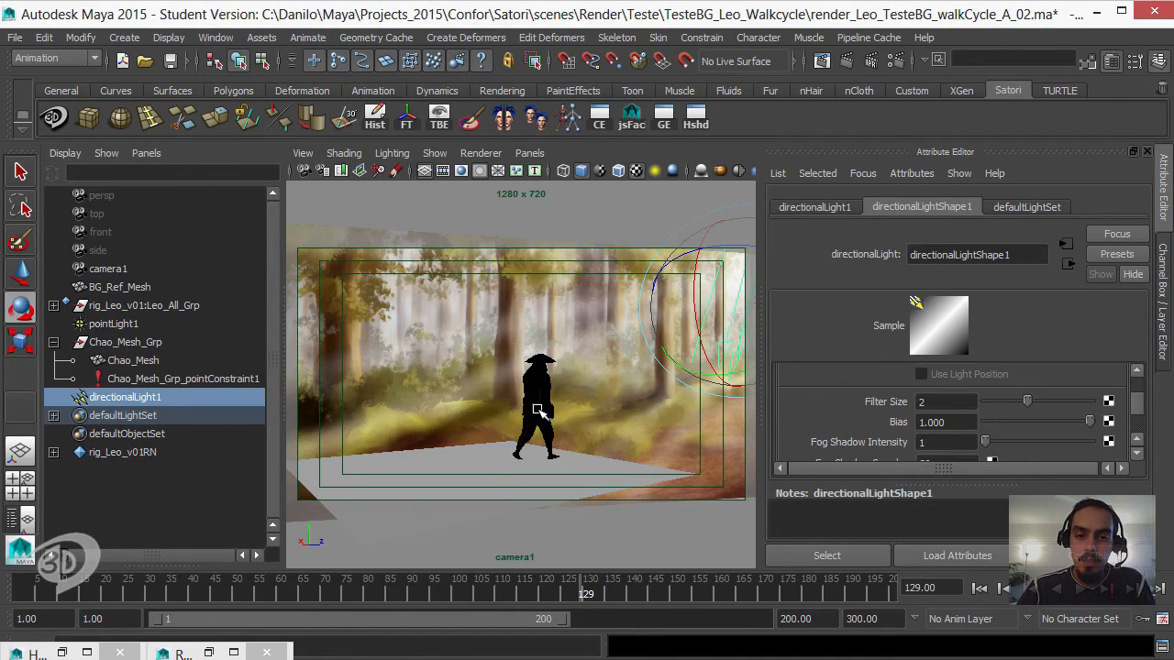
Bring up the Channel Box / Layer Editor, check the render layers, and return to the display layers
click(1164, 288)
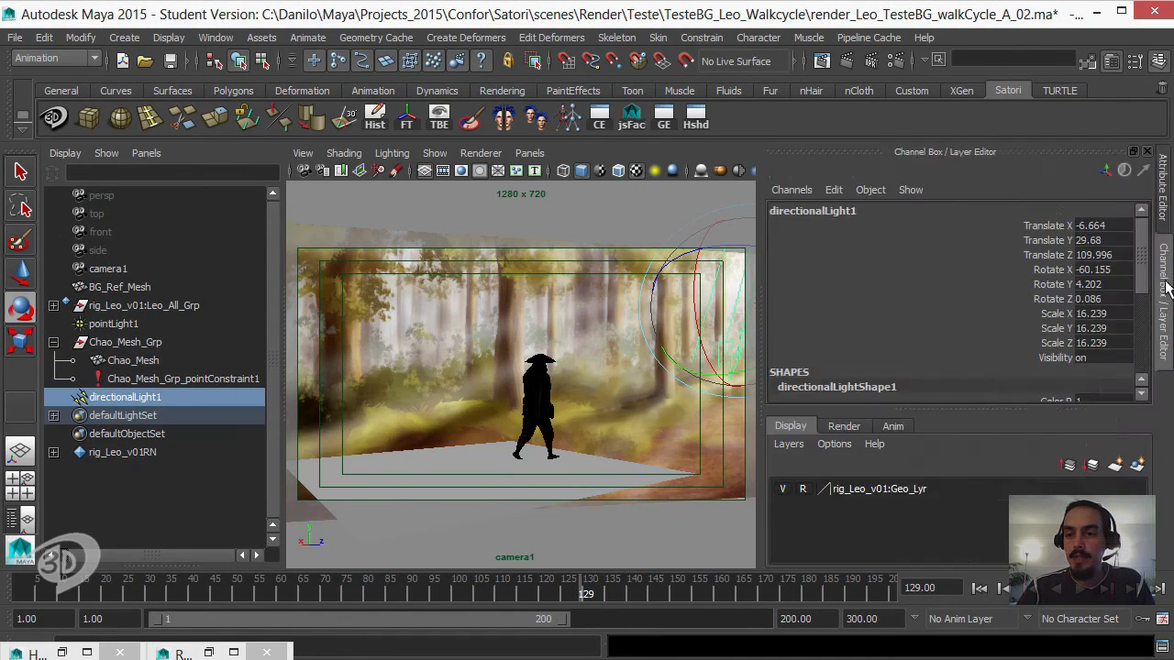
click(1045, 428)
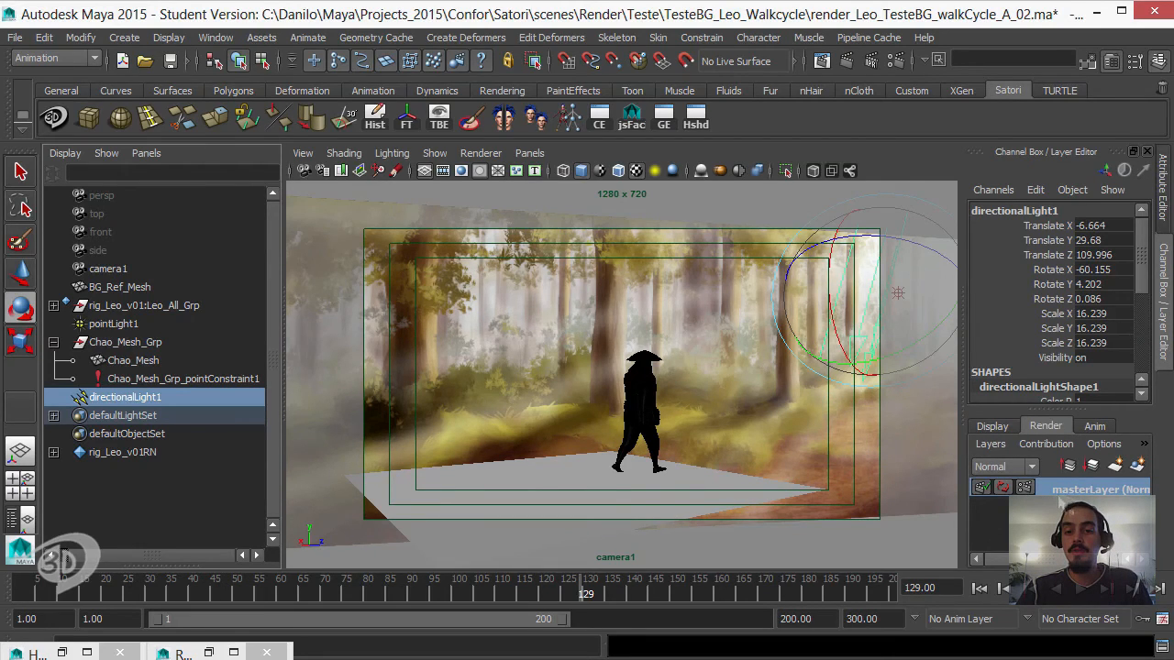
click(989, 427)
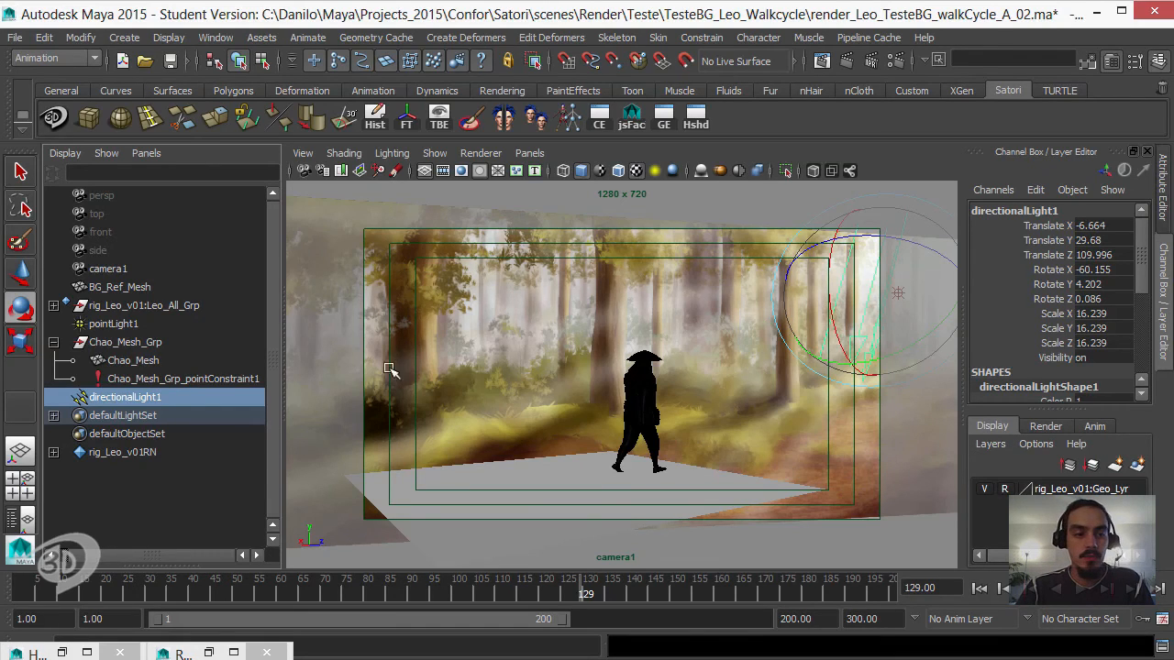
Rename directionalLight1 in the Outliner as directionalLight1_Shadow_NoChar
double_click(130, 398)
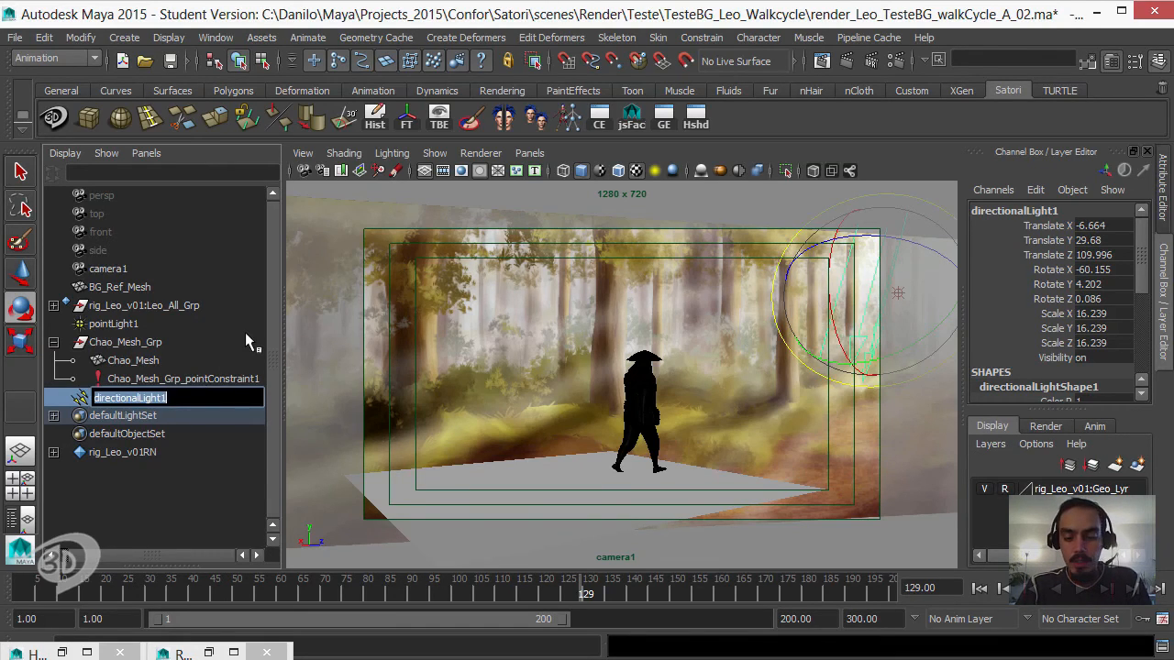
key(Right)
text(_)
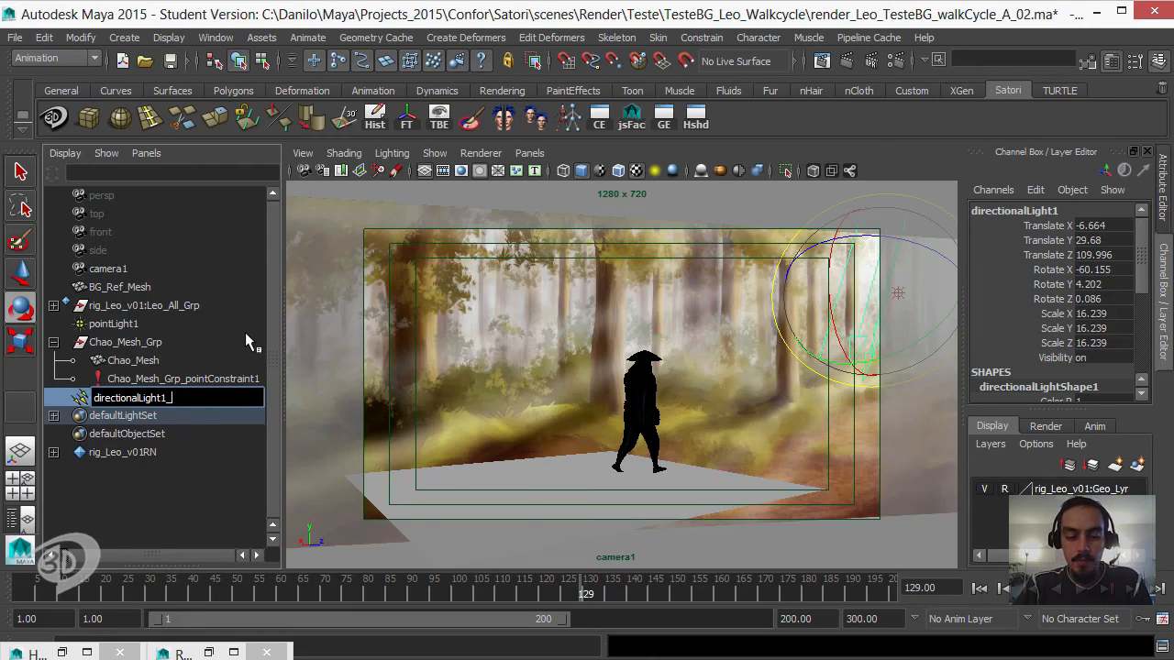
text(Shadow_)
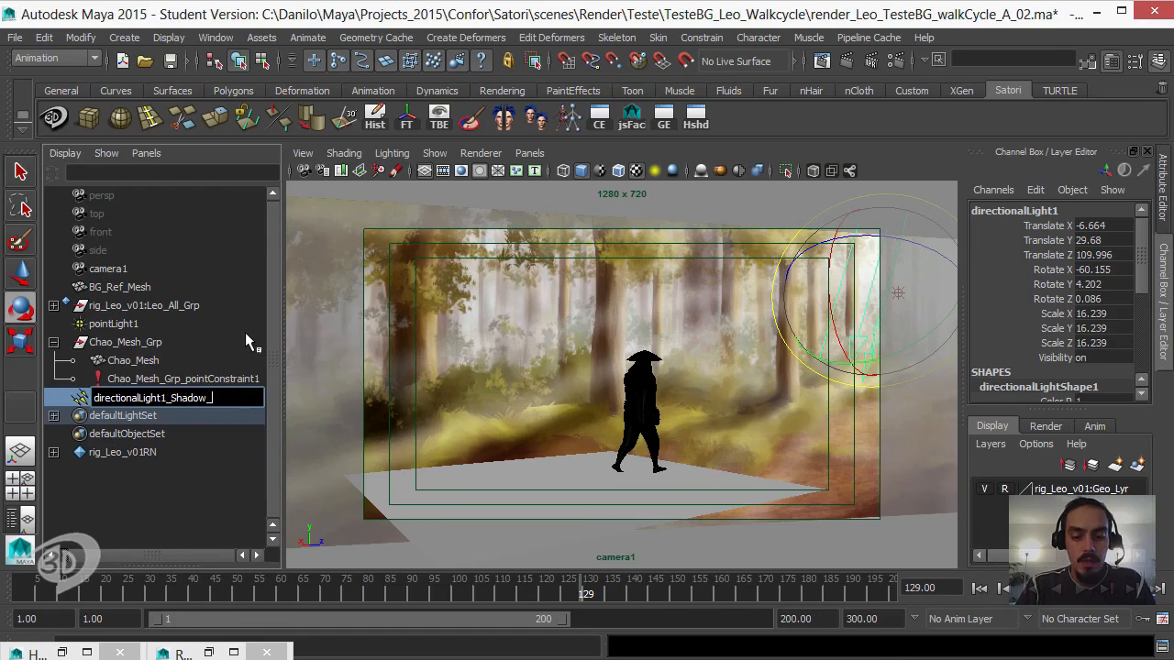
text(NoChar)
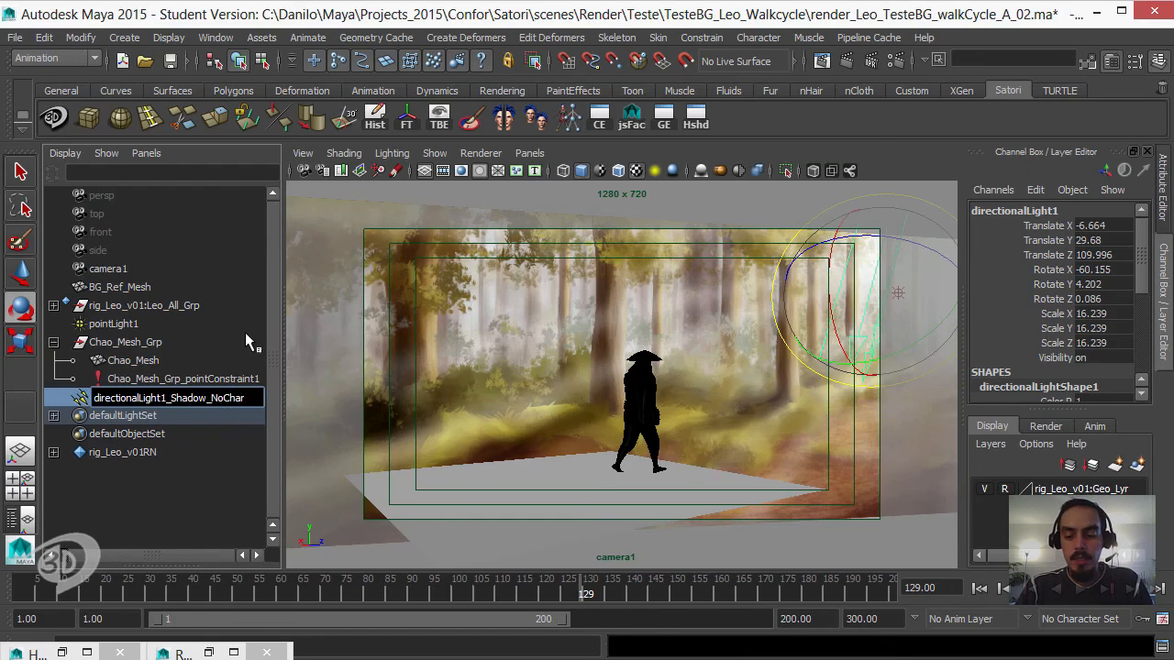
key(Return)
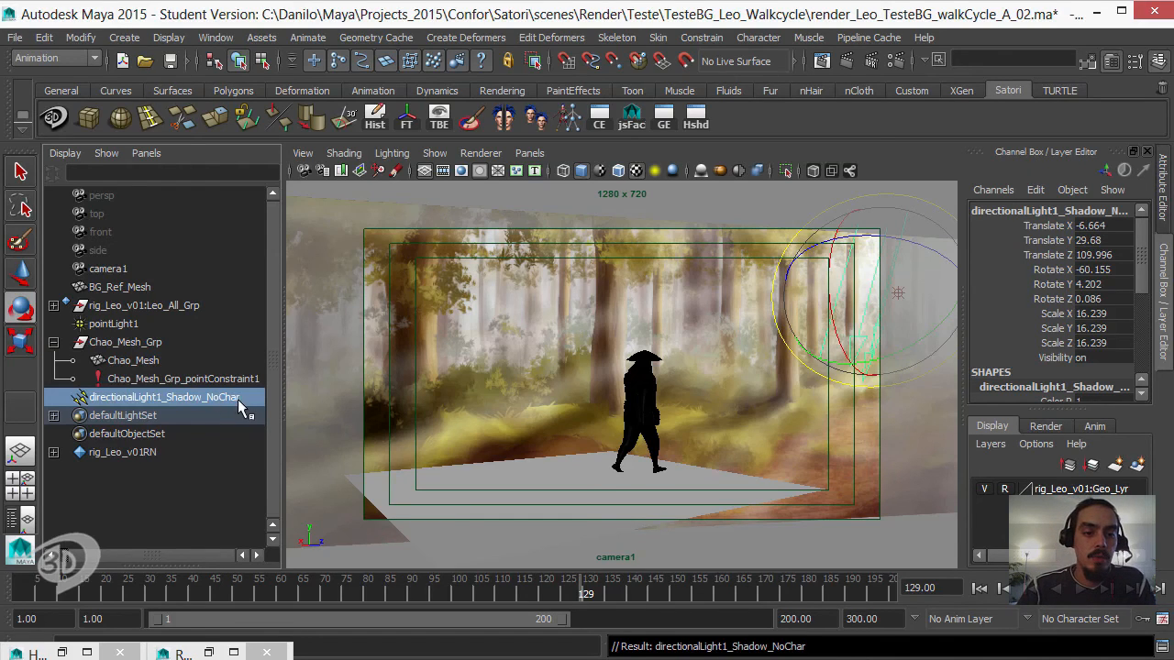
Rename pointLight1 in the Outliner as pointLight1_Shading_Char and collapse Chao_Mesh_Grp
double_click(179, 324)
key(Right)
text(_Ch)
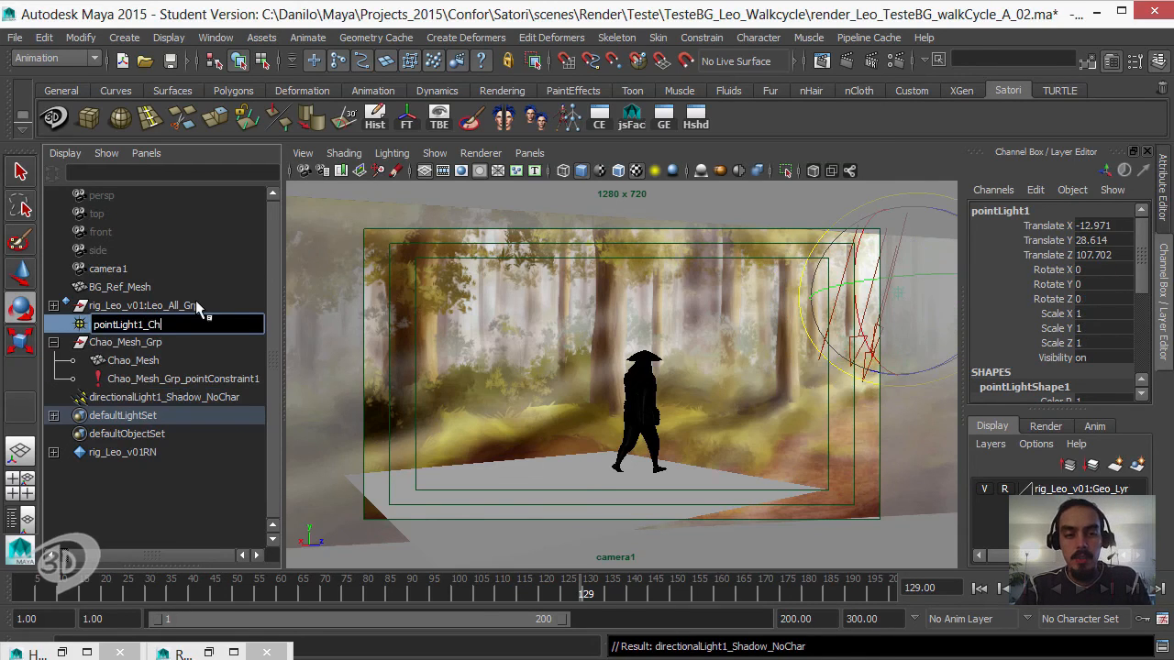
text(ar_Sh)
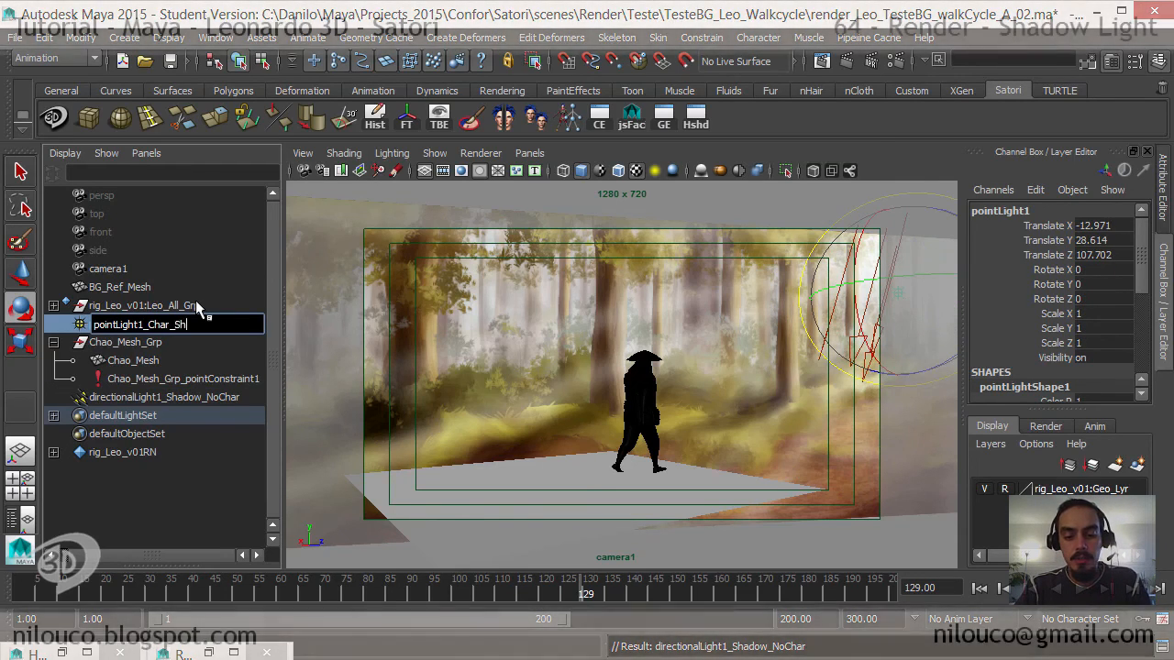
text(adow)
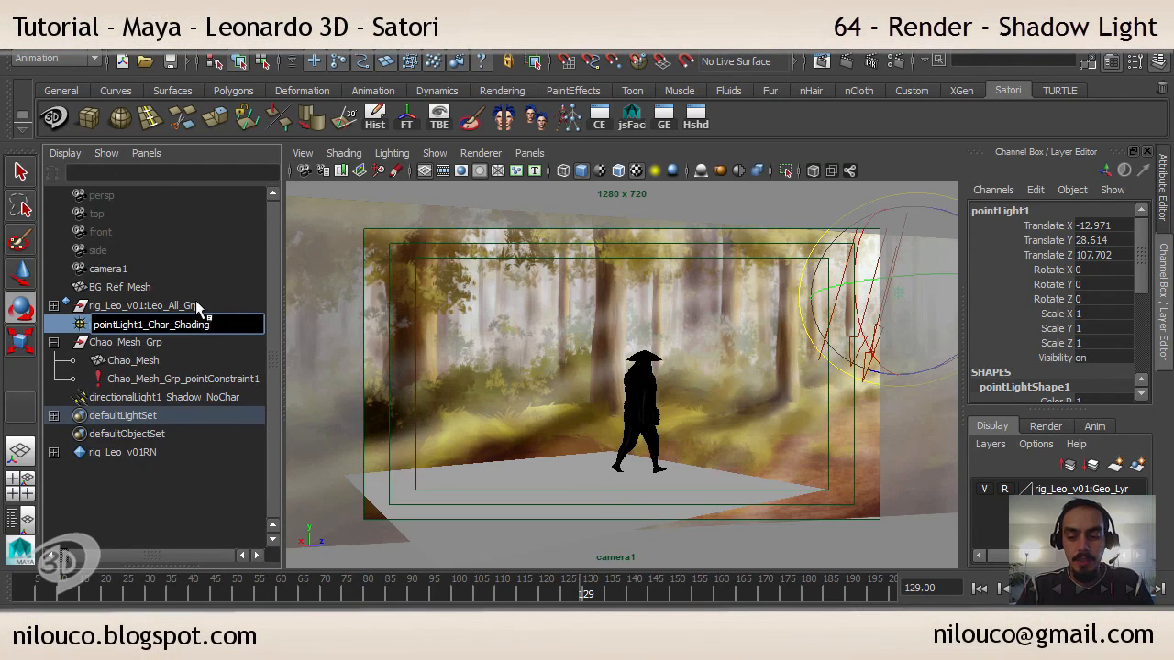
text(ng_Char)
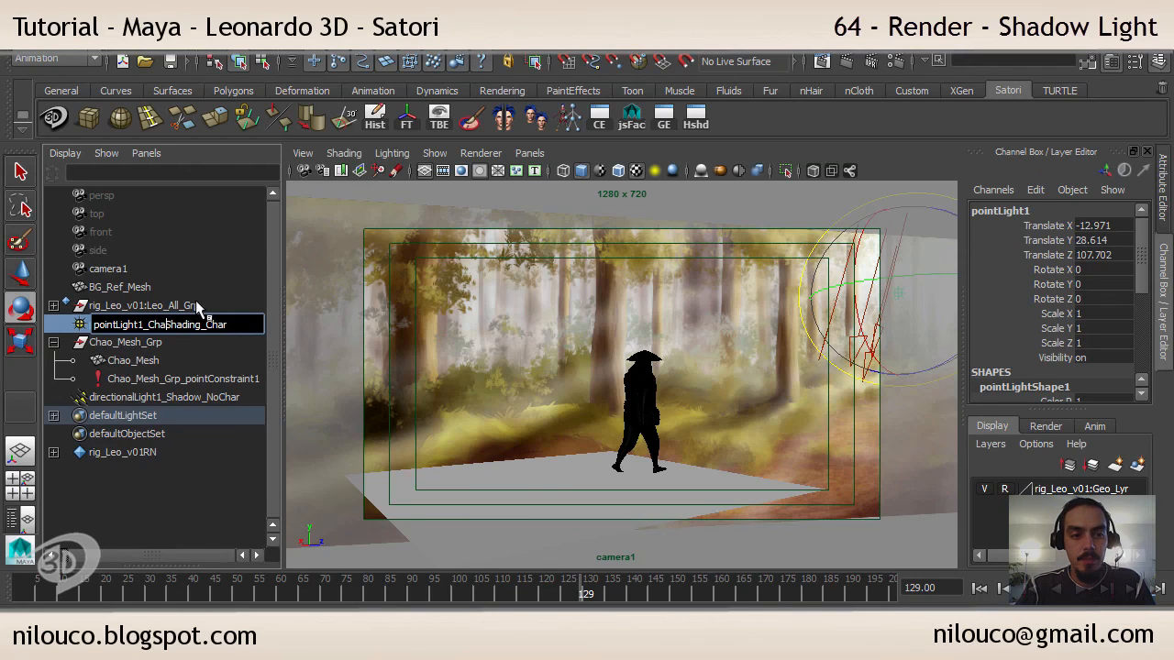
key(BackSpace)
key(BackSpace)
key(BackSpace)
key(BackSpace)
text(_)
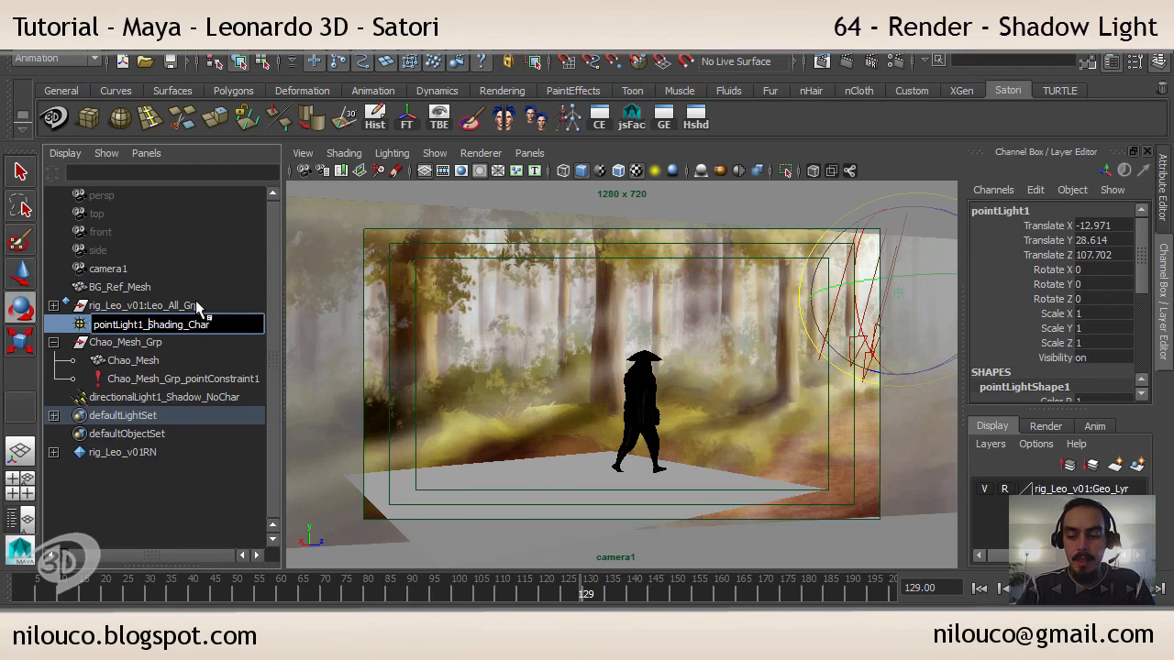
key(Return)
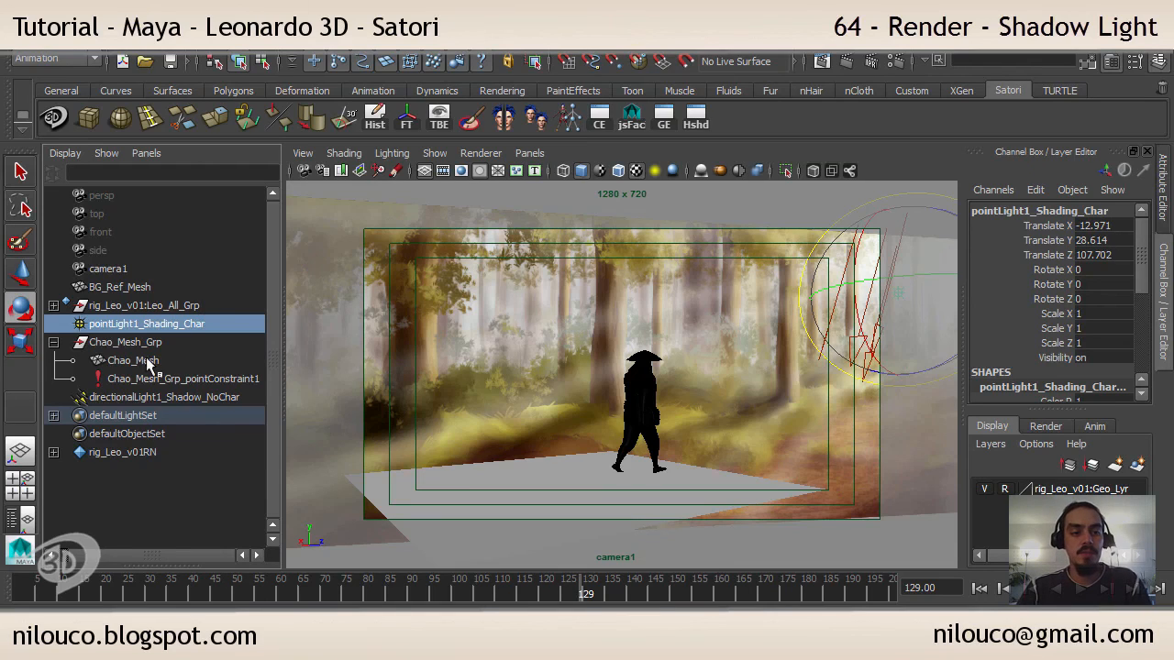
click(53, 342)
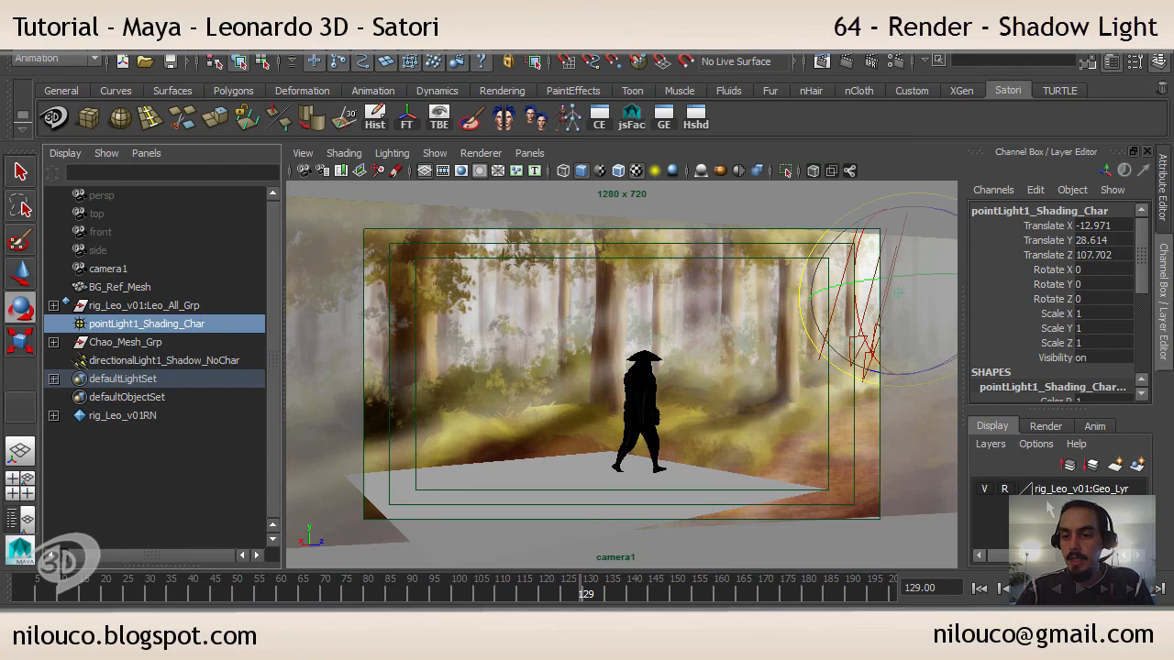